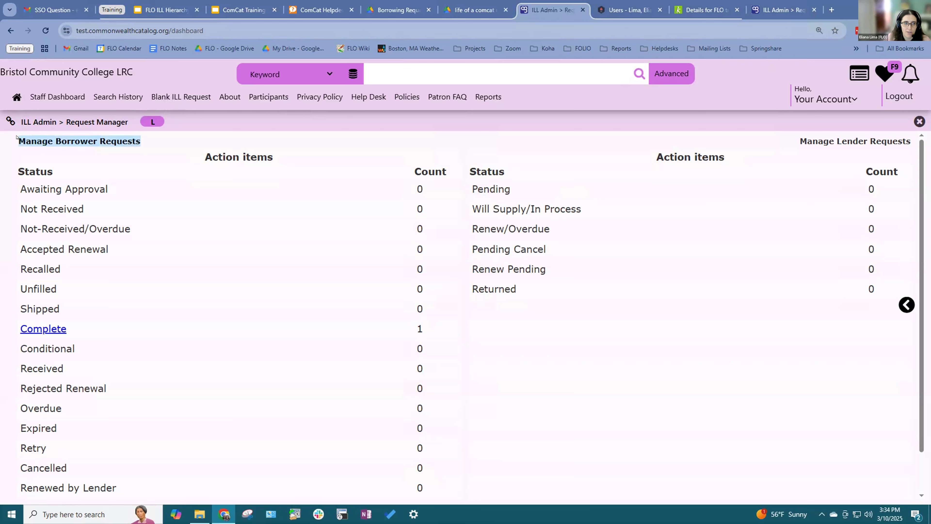
Step: Open the Borrower's Complete List, showing the '3 Correspondences : for two flutes /' request
scroll(126, 153, "down", 1)
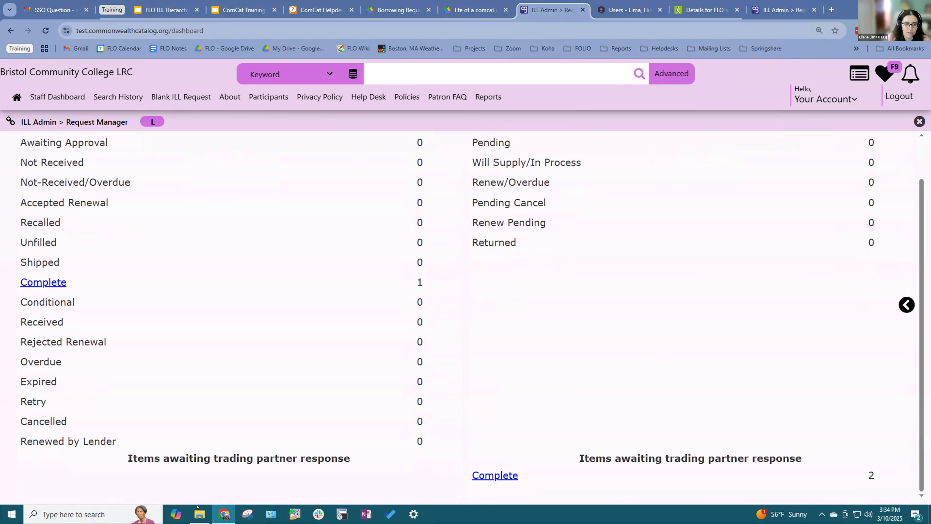
scroll(515, 198, "up", 1)
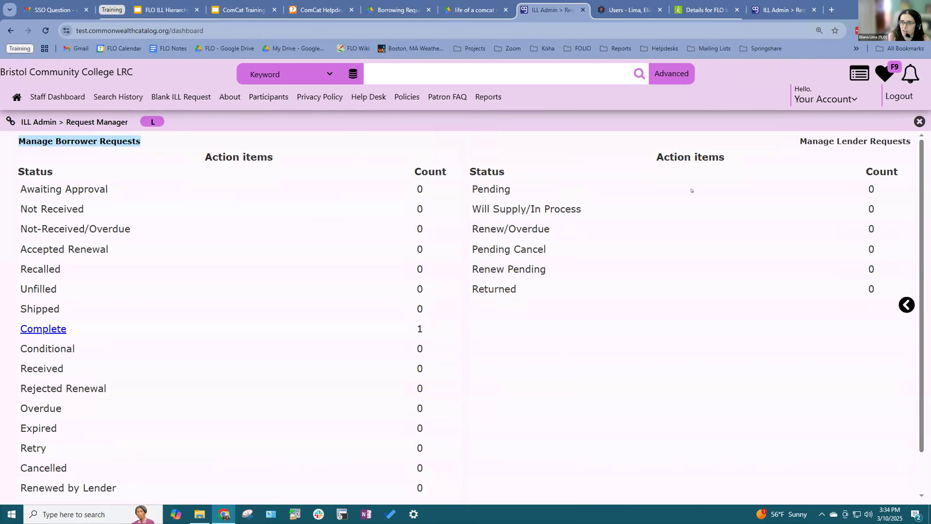
triple_click(820, 141)
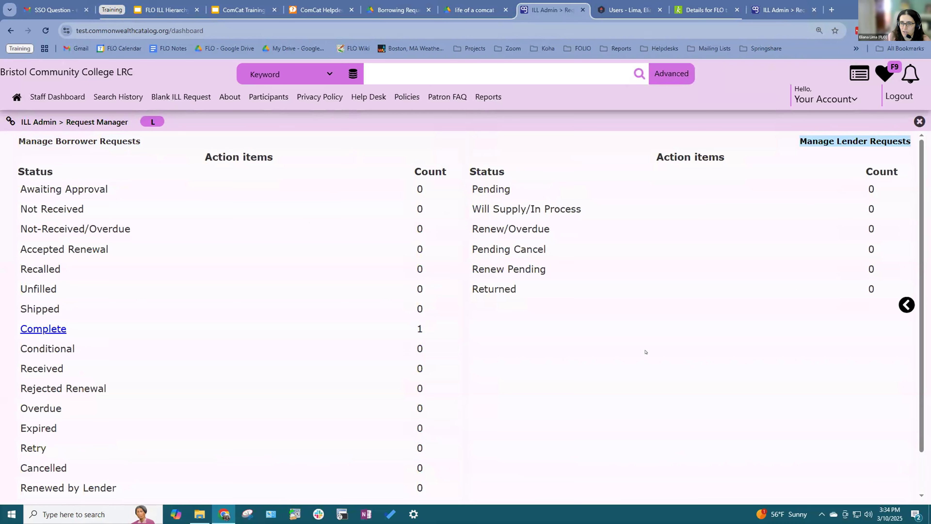
scroll(656, 338, "down", 2)
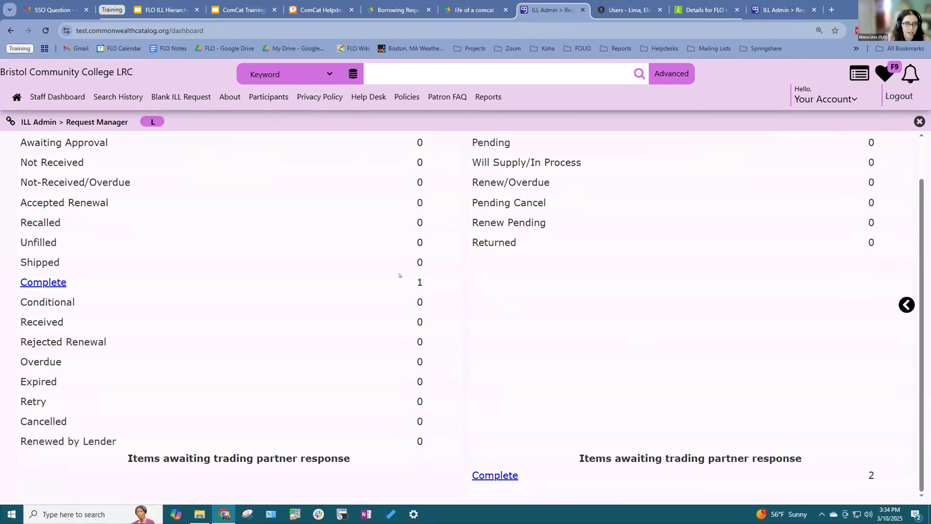
scroll(43, 304, "up", 2)
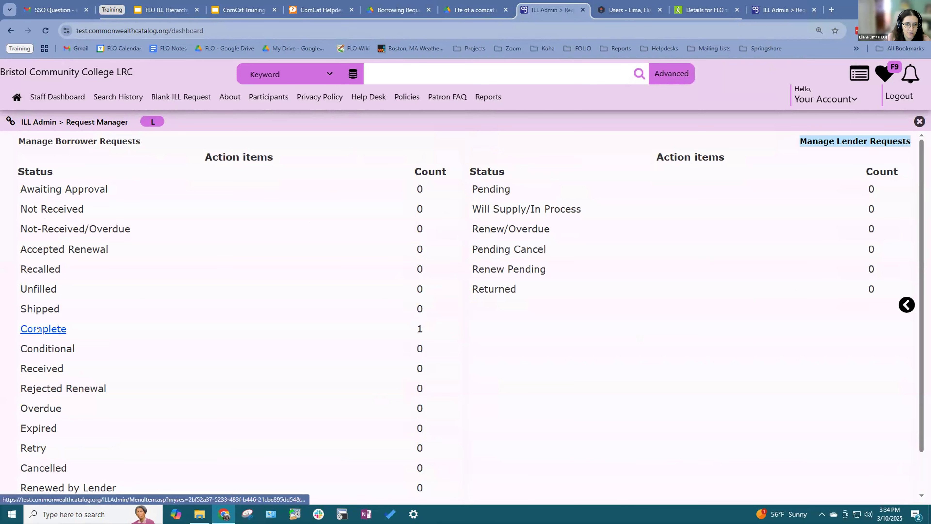
left_click(49, 328)
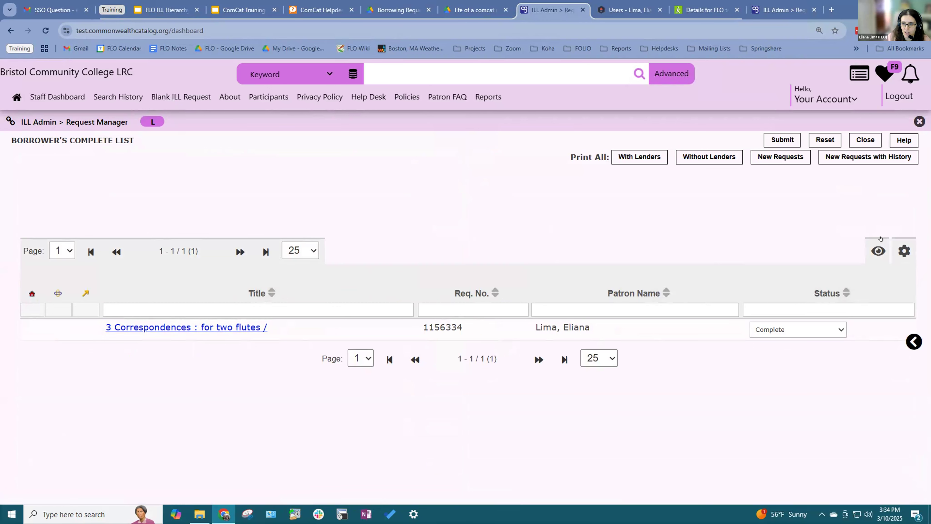
Step: Show the Due Date, Material Type and Need by Date columns in the Complete list
left_click(878, 251)
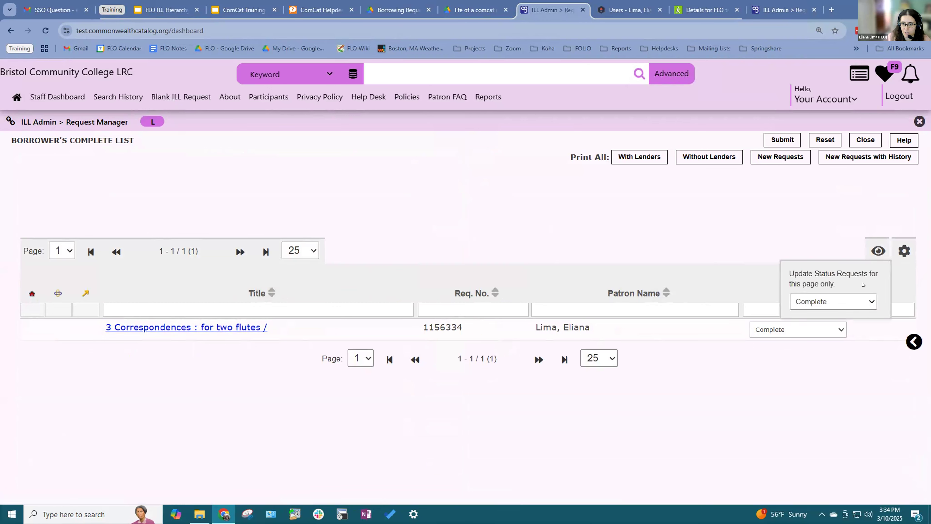
left_click(903, 252)
scroll(847, 319, "down", 3)
scroll(833, 347, "down", 1)
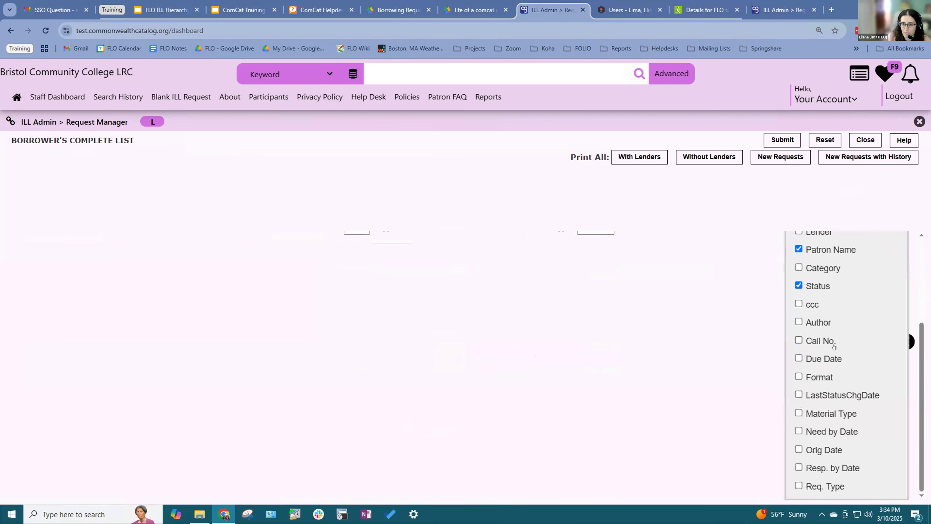
left_click(799, 358)
left_click(798, 412)
left_click(798, 430)
scroll(841, 268, "up", 3)
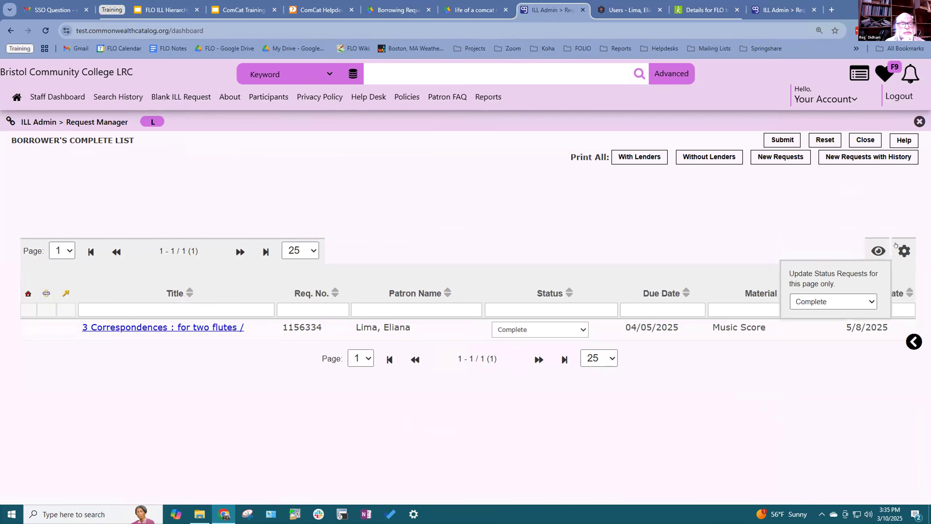
Step: View the full record of the flute request, then return to the Complete list
mouse_move(895, 244)
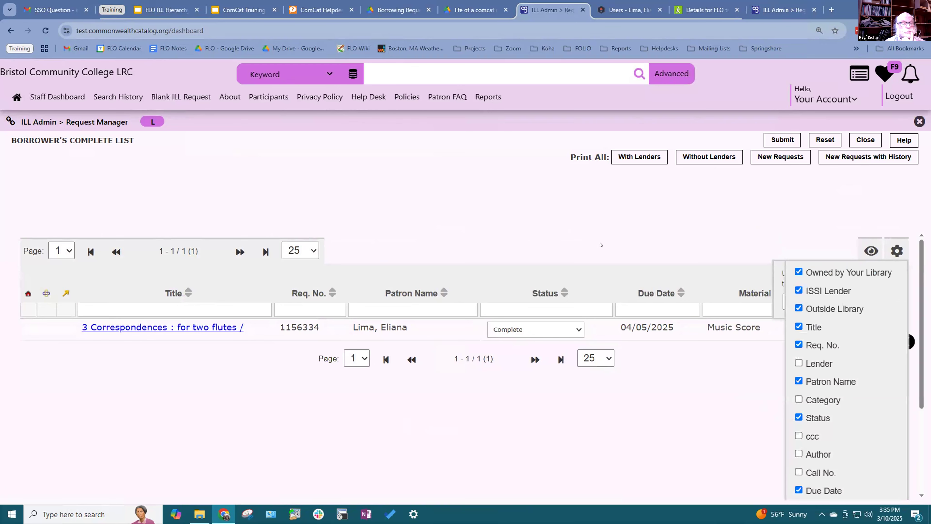
left_click(188, 321)
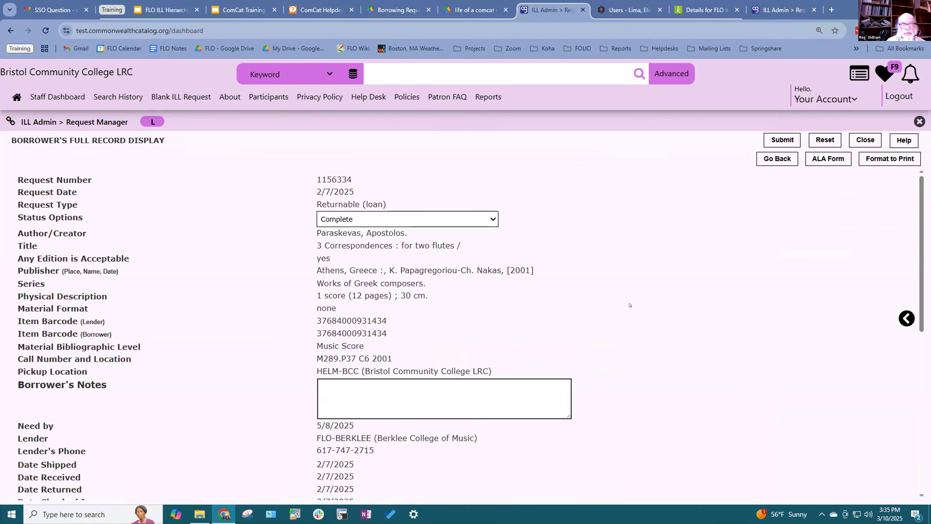
left_click(10, 31)
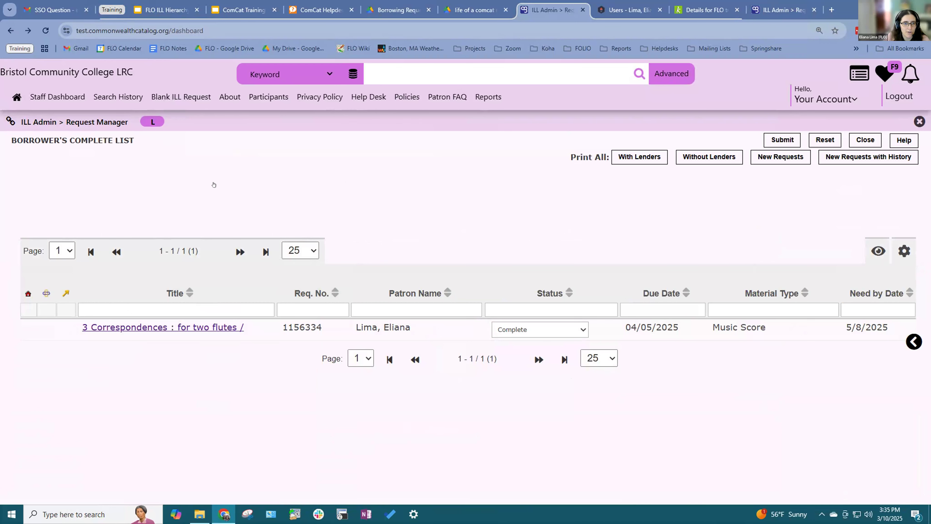
Step: Return to the Request Manager and log out of the Berklee College of Music session
left_click(183, 172)
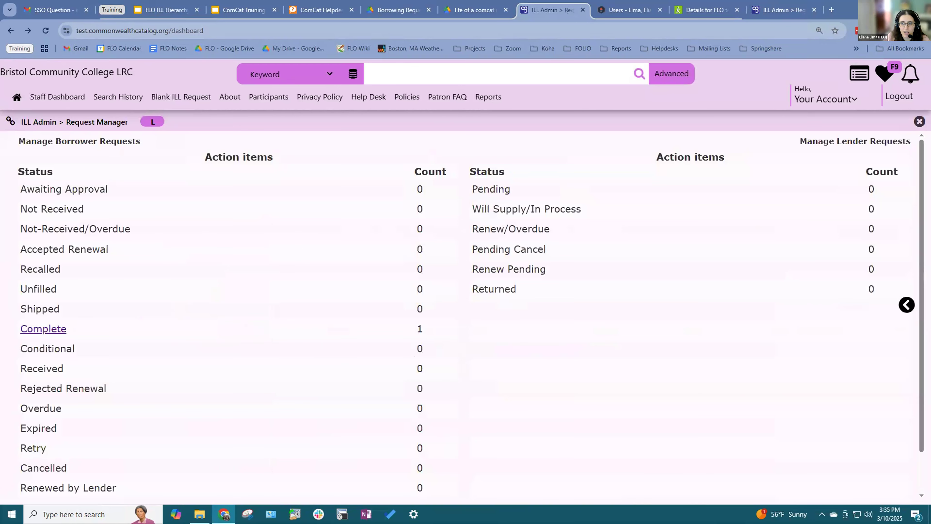
left_click(801, 6)
left_click(891, 96)
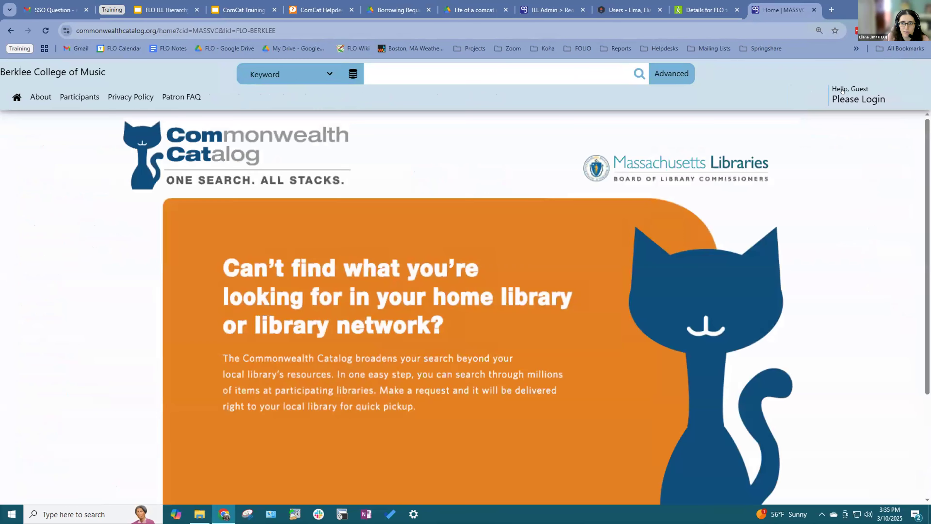
Step: Log in as BRANDEIS : Brandeis University using the saved admin credentials
left_click(854, 99)
left_click(390, 206)
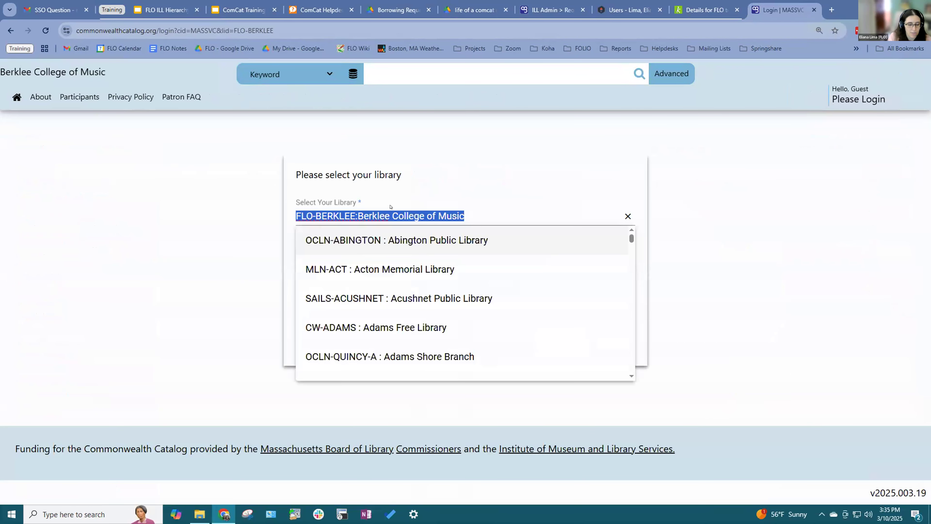
type("Brandei")
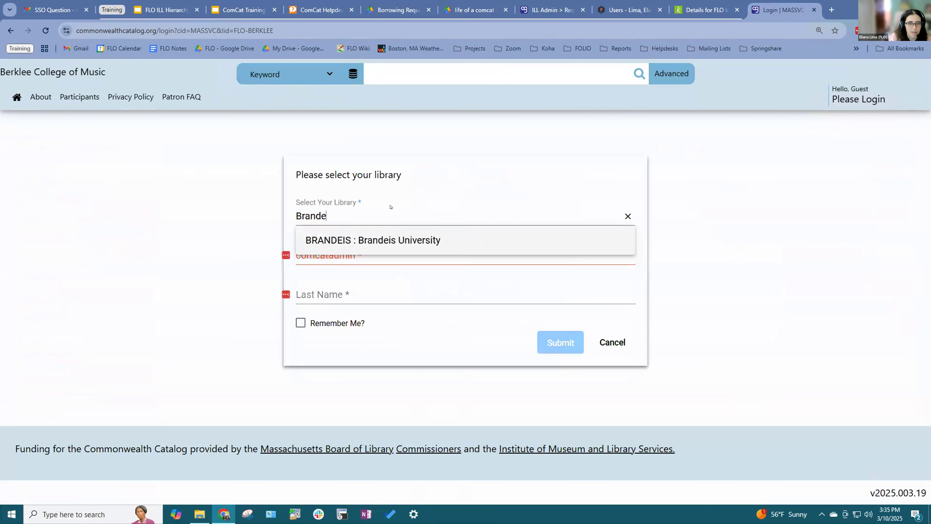
left_click(377, 239)
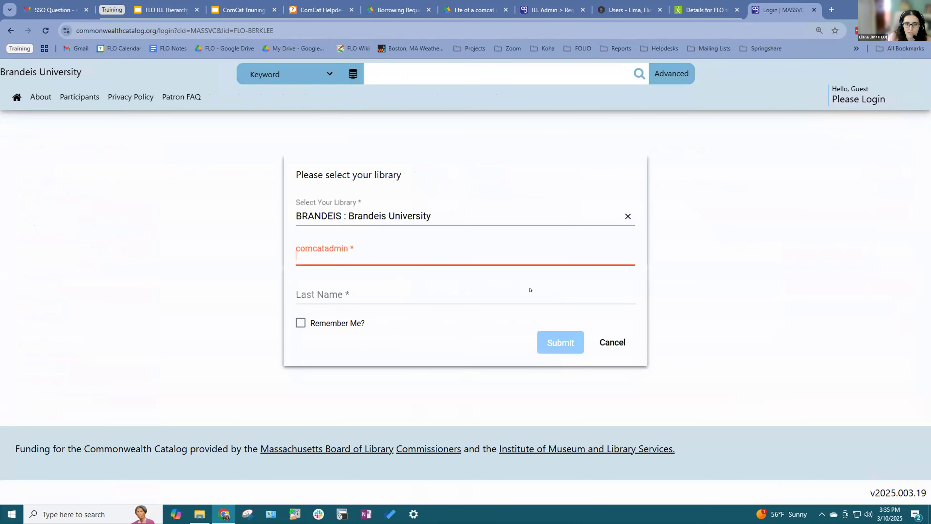
left_click(617, 293)
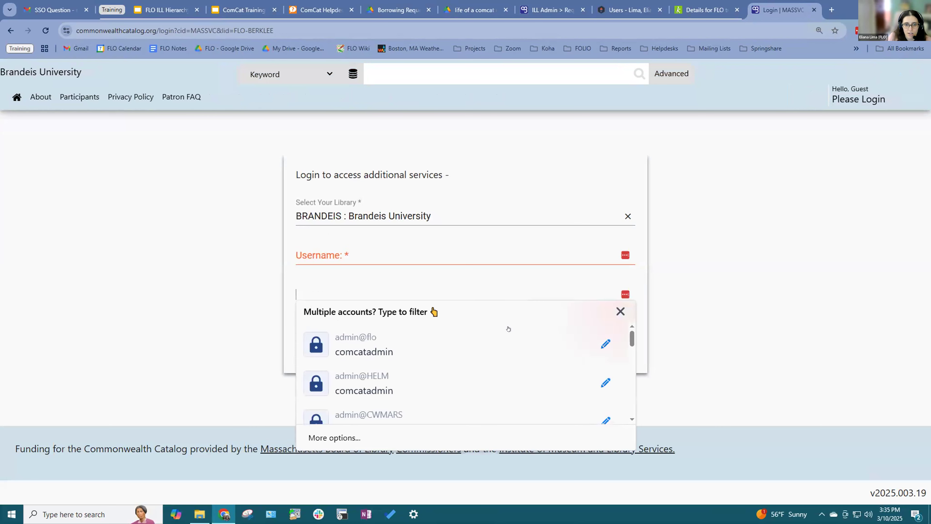
scroll(501, 331, "down", 1)
scroll(501, 331, "down", 5)
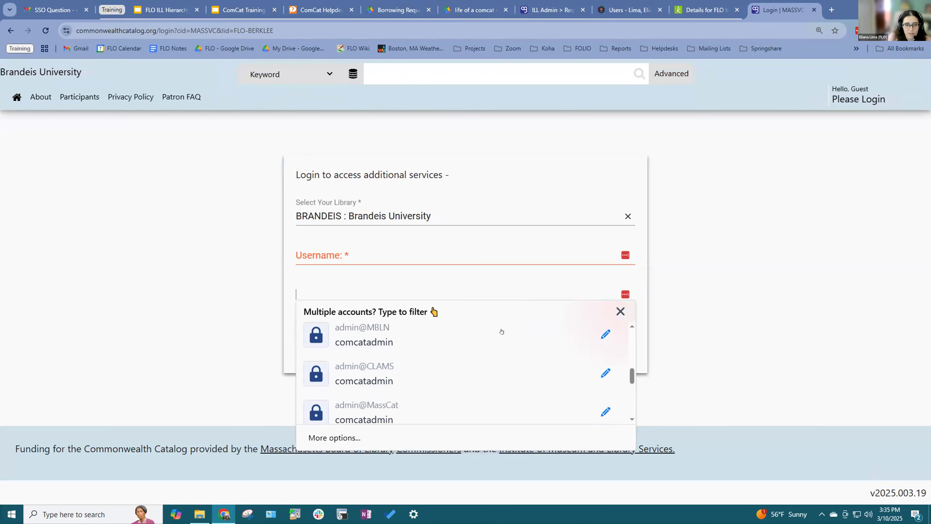
left_click(460, 383)
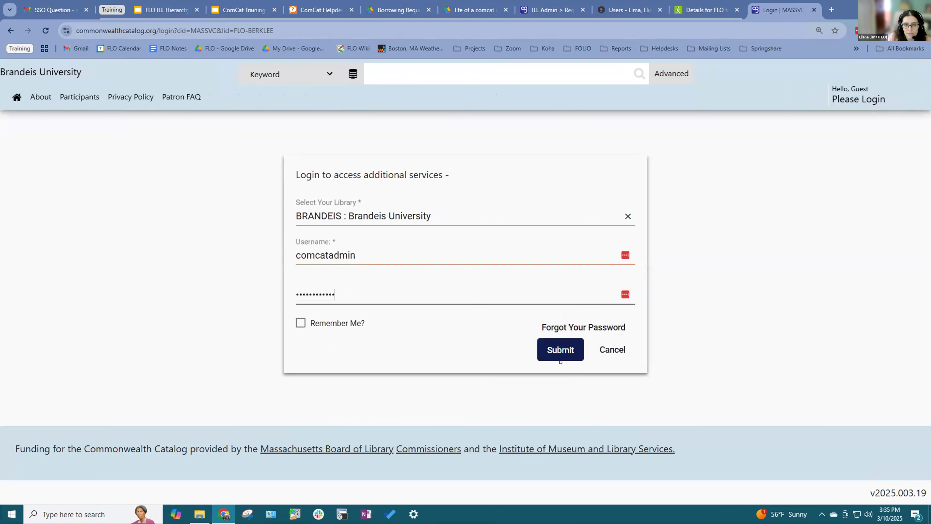
key("Return")
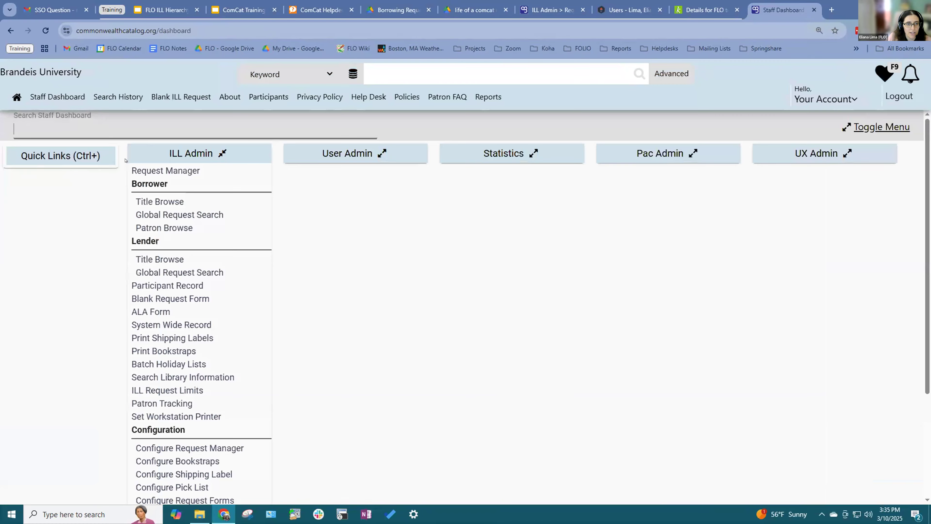
Step: Open Brandeis's Lender's Pending List, showing three pending requests from PVPA and Chelmsford Public Library
left_click(262, 169)
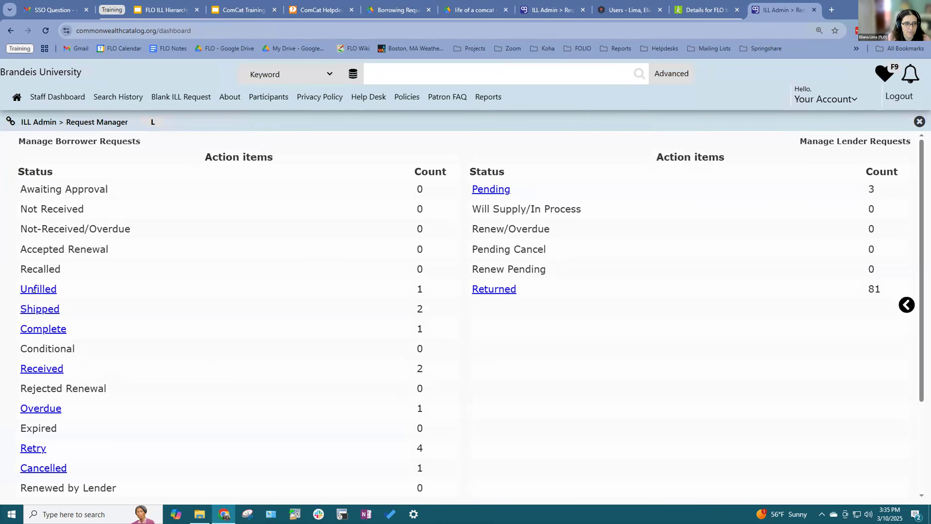
scroll(383, 274, "down", 3)
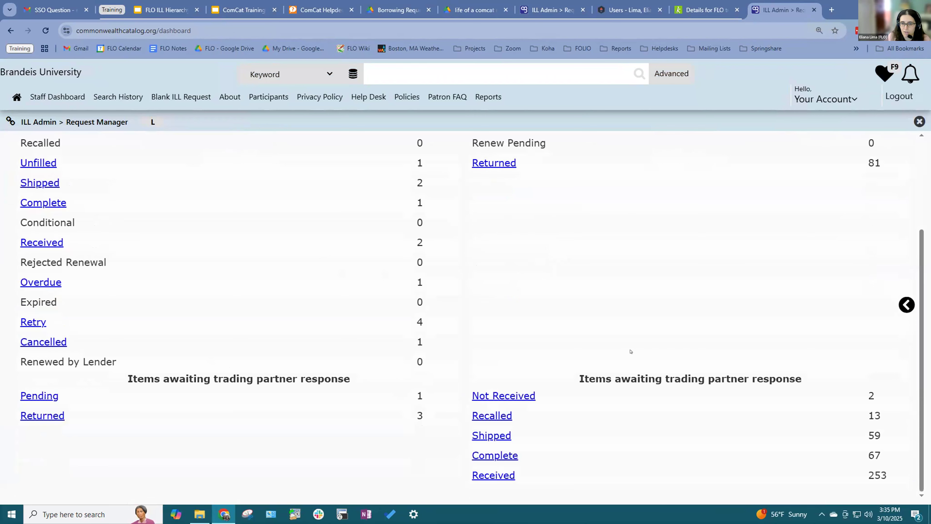
scroll(522, 323, "up", 3)
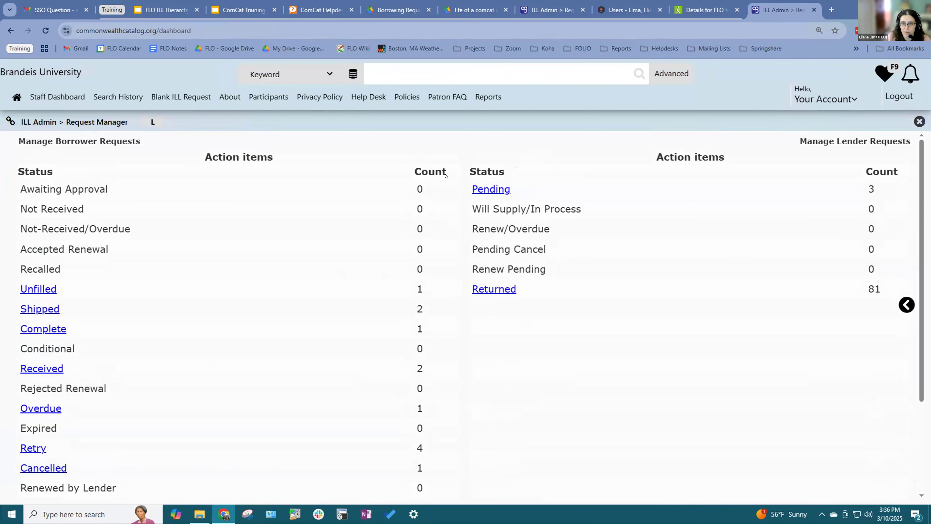
left_click(491, 189)
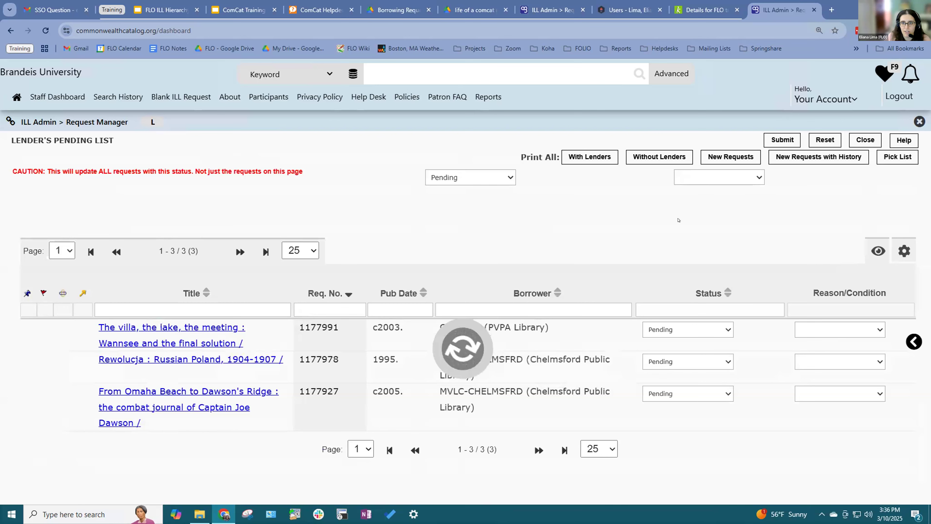
left_click(888, 158)
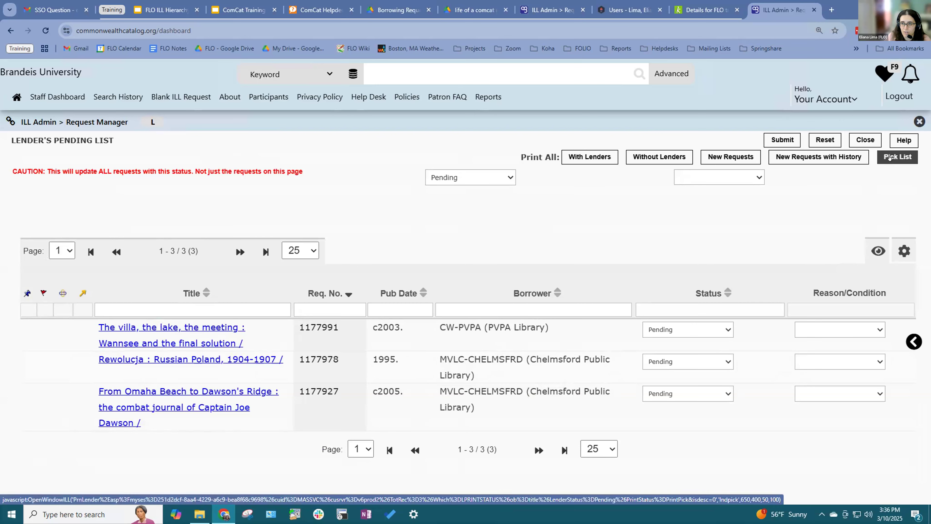
left_click_drag(241, 35, 559, 71)
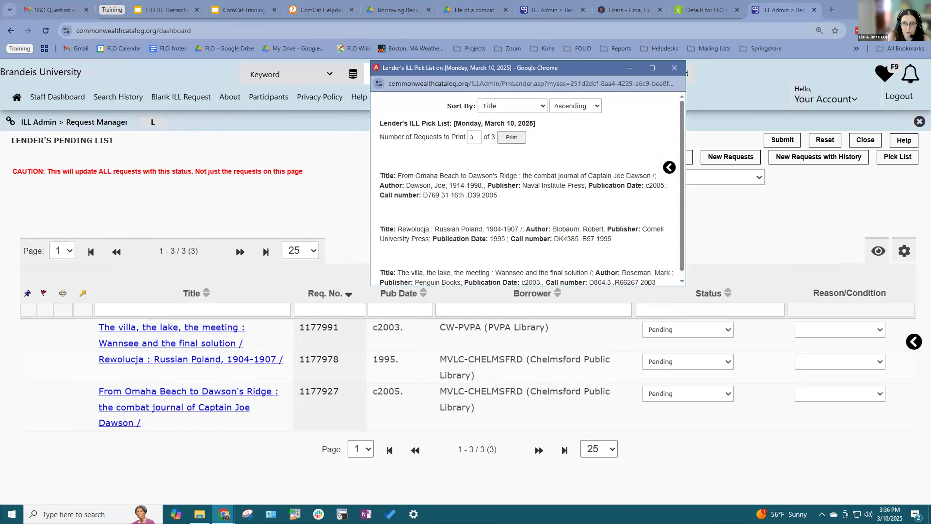
left_click_drag(646, 286, 623, 436)
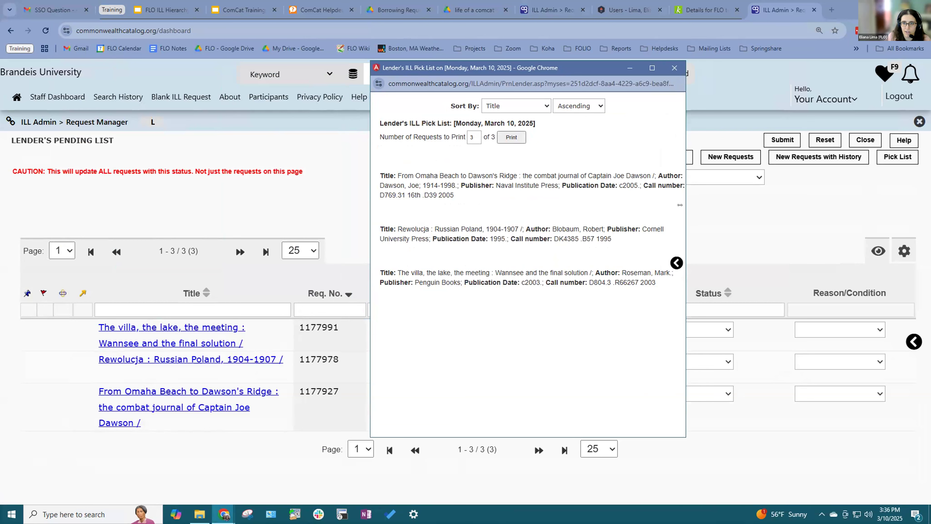
left_click_drag(778, 211, 782, 211)
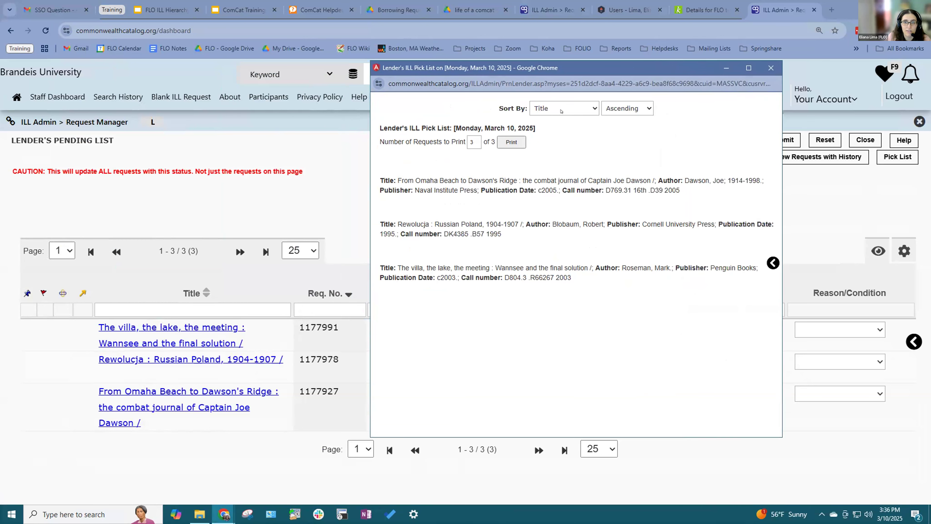
left_click(561, 111)
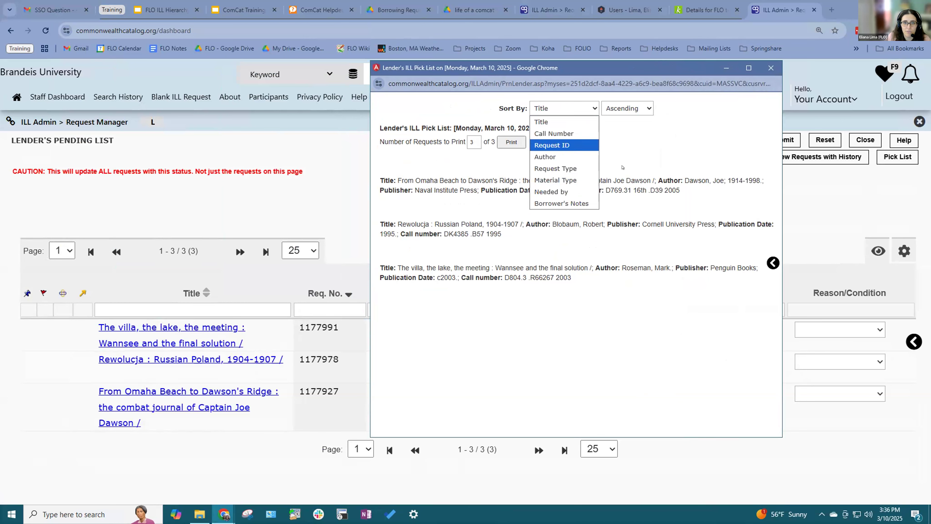
left_click(615, 145)
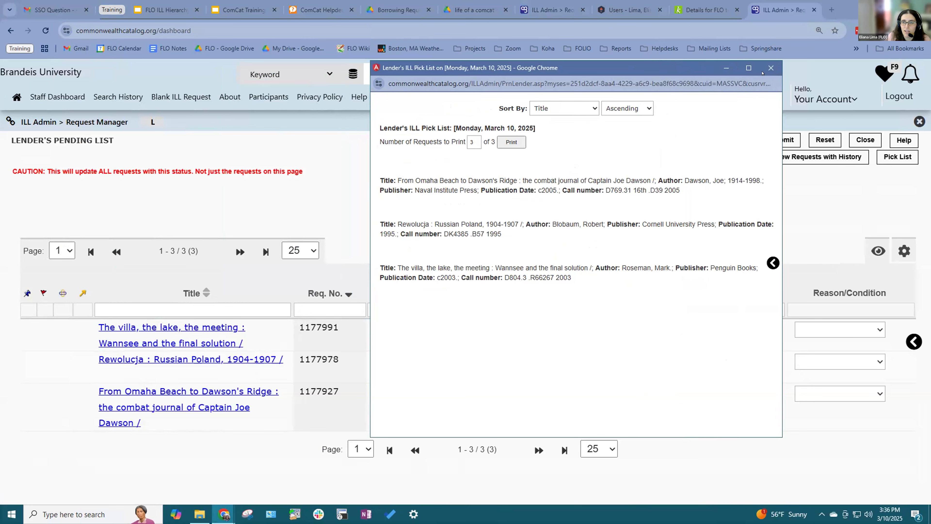
left_click(769, 68)
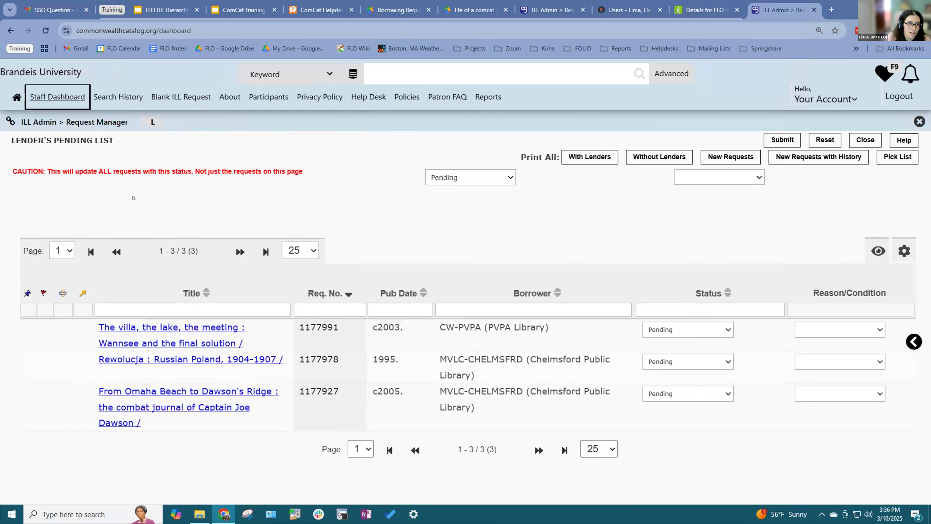
Step: Open Brandeis's Request Manager and highlight the borrower 'Items awaiting trading partner response' heading
left_click(146, 169)
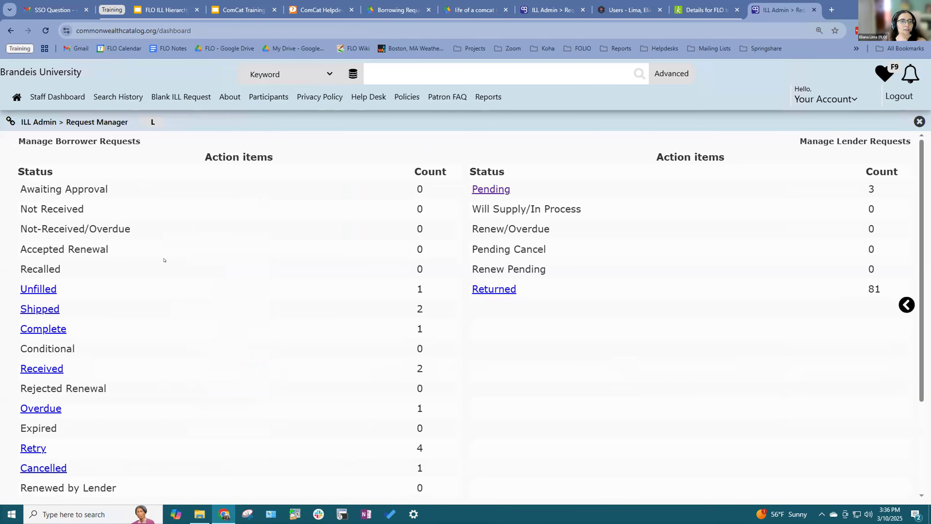
left_click_drag(53, 142, 189, 144)
left_click(188, 156)
scroll(197, 190, "down", 4)
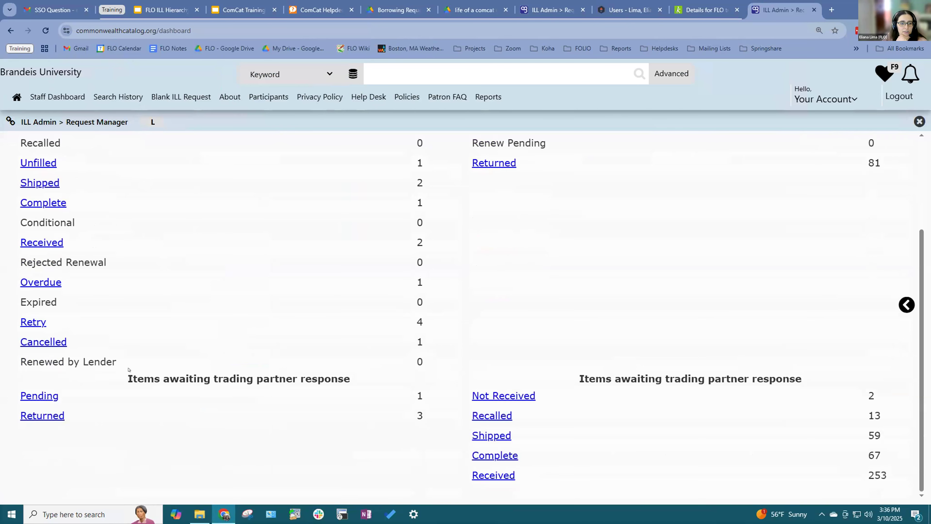
left_click_drag(132, 376, 375, 375)
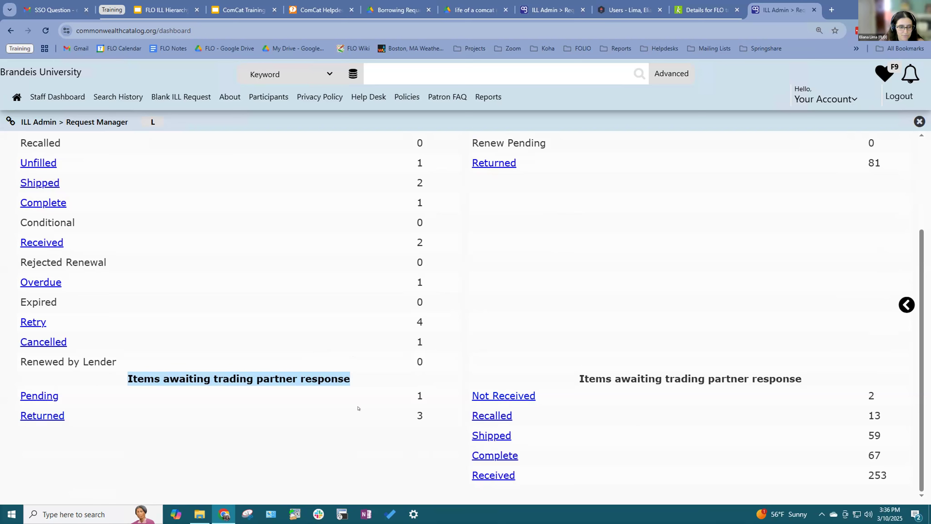
left_click(219, 393)
Step: Review the borrower and lender trading partner response sections, with 3 lender requests Pending and 81 Returned
scroll(218, 393, "up", 3)
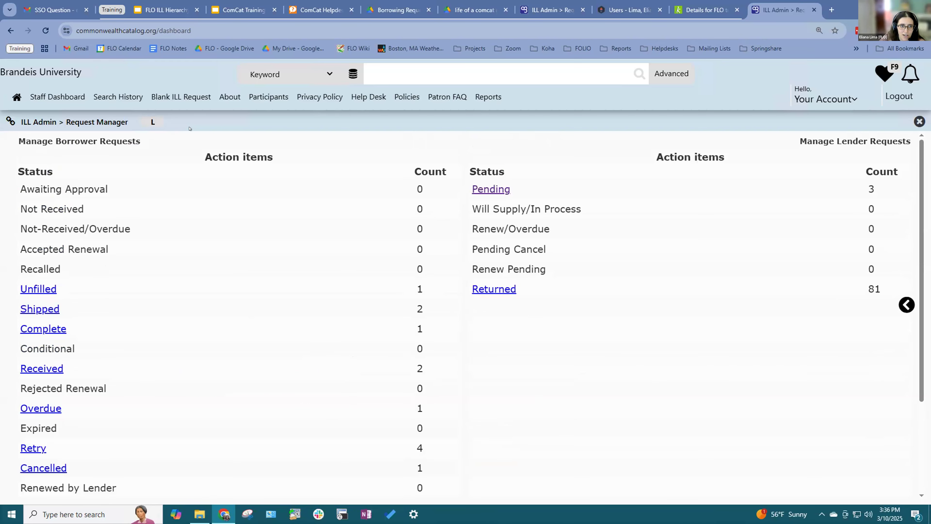
scroll(66, 182, "down", 3)
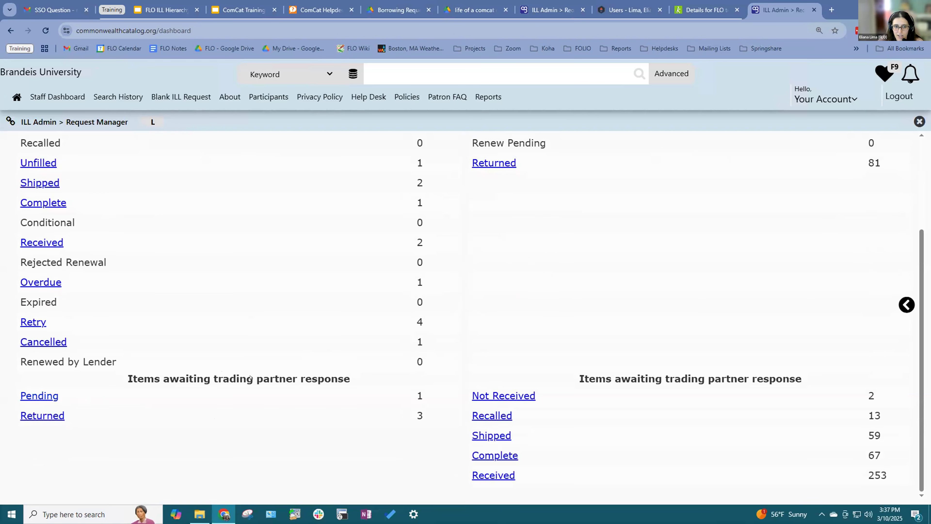
scroll(251, 377, "up", 3)
scroll(267, 431, "down", 1)
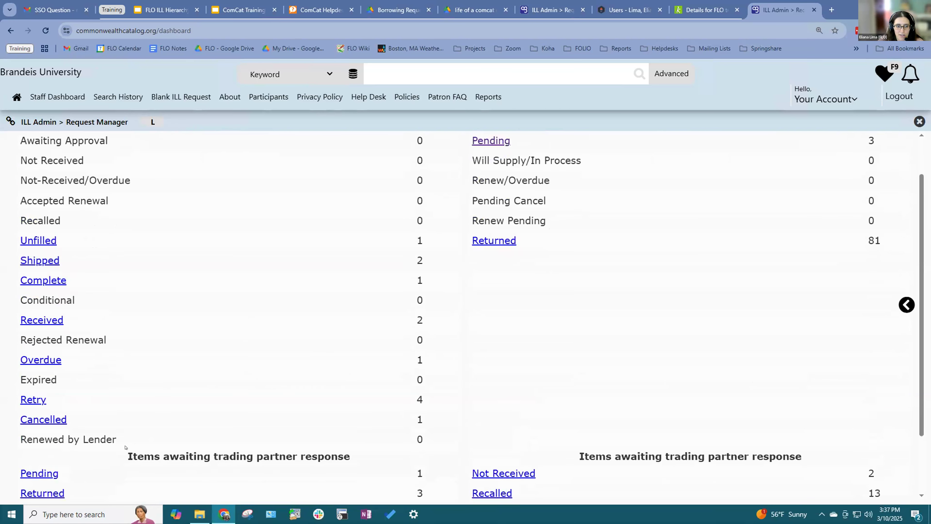
left_click_drag(117, 454, 816, 462)
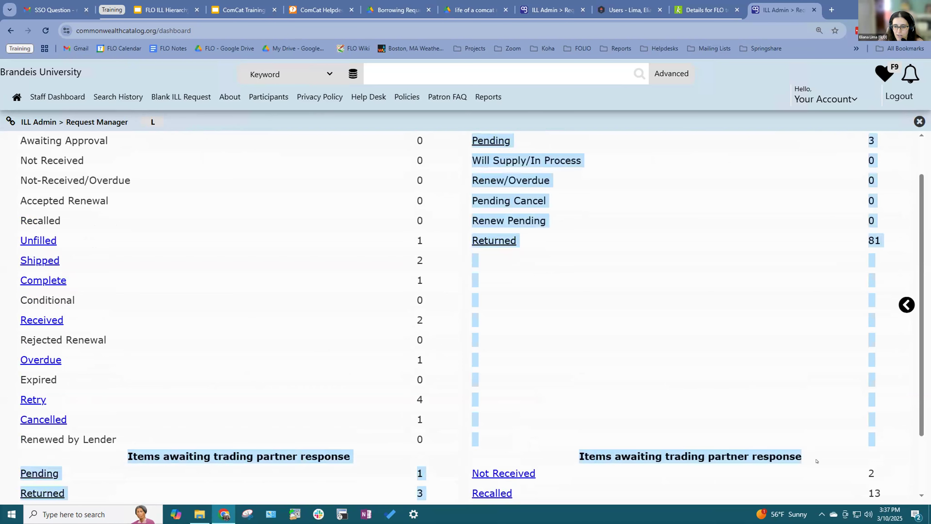
scroll(780, 399, "up", 1)
left_click(351, 330)
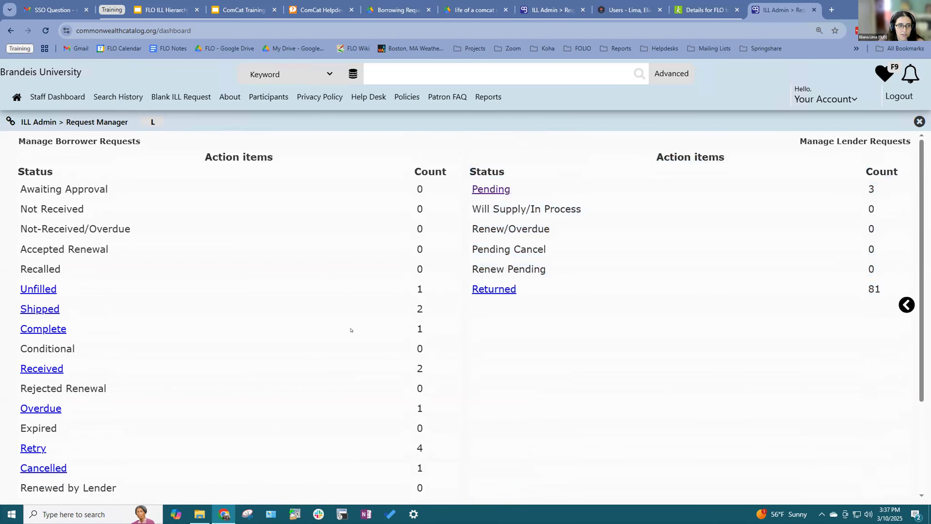
Step: View slide 24 of the ComCat Training deck, then return to Brandeis's Staff Dashboard
left_click(244, 10)
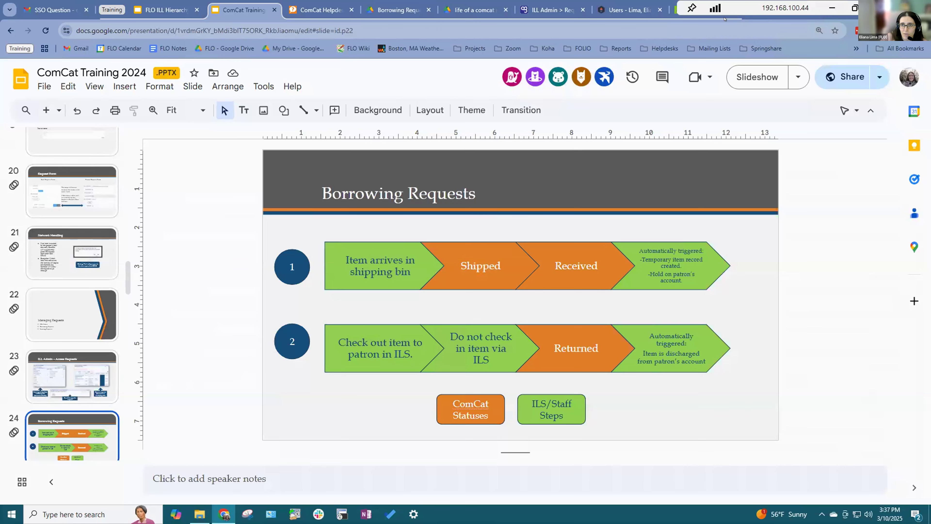
left_click(771, 15)
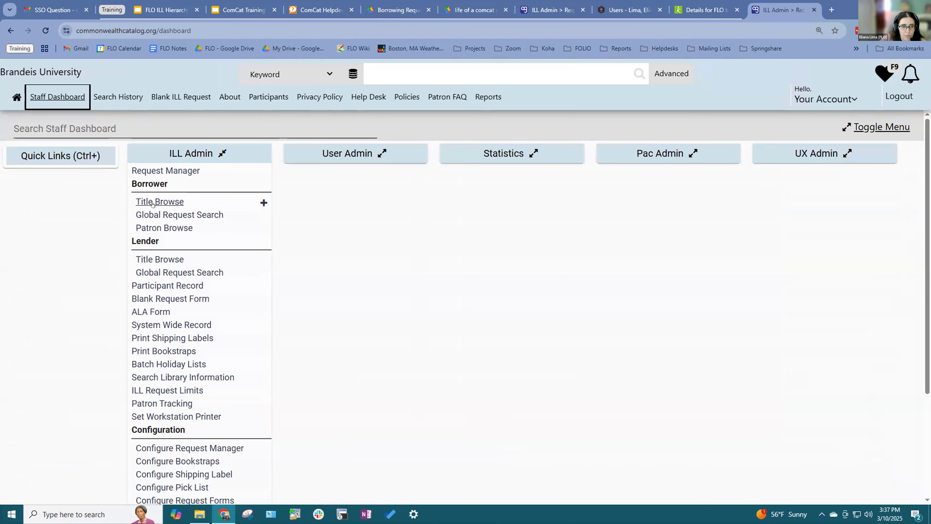
Step: Browse the lender's title browse list
left_click(137, 255)
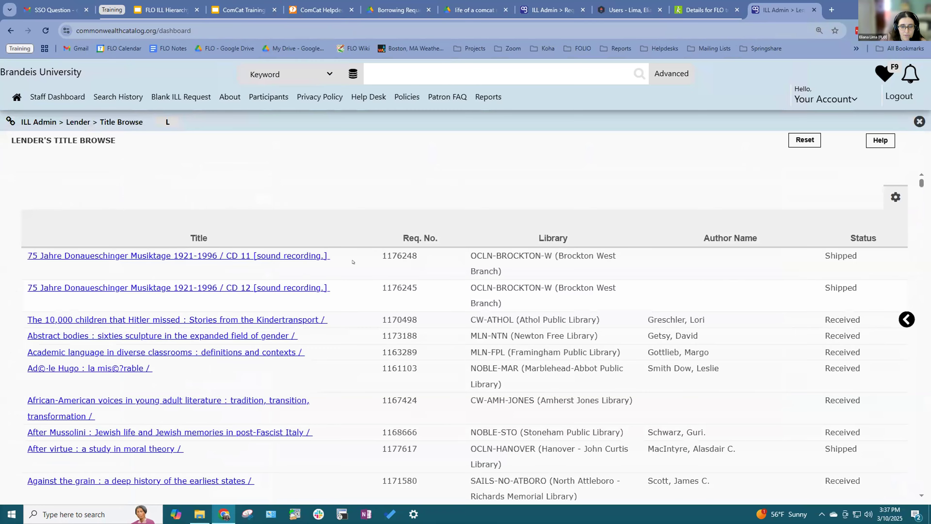
scroll(670, 344, "down", 5)
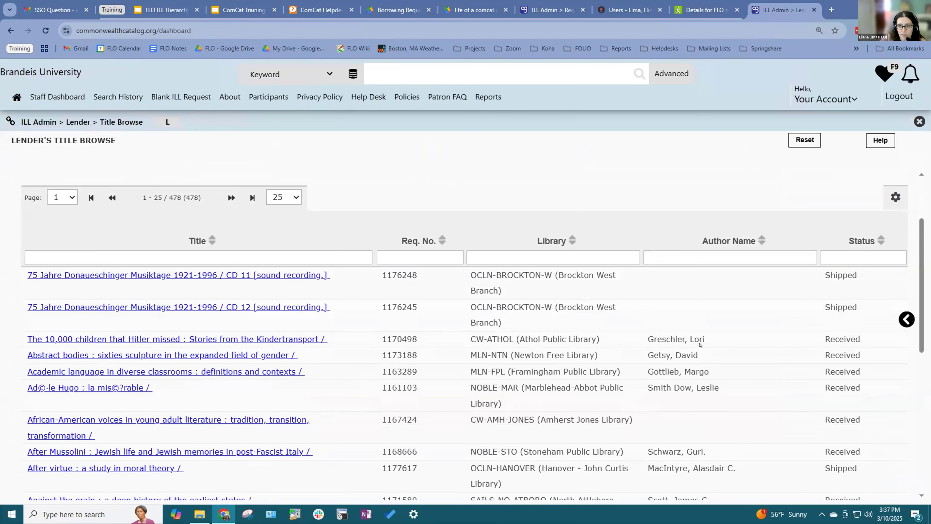
scroll(485, 383, "down", 5)
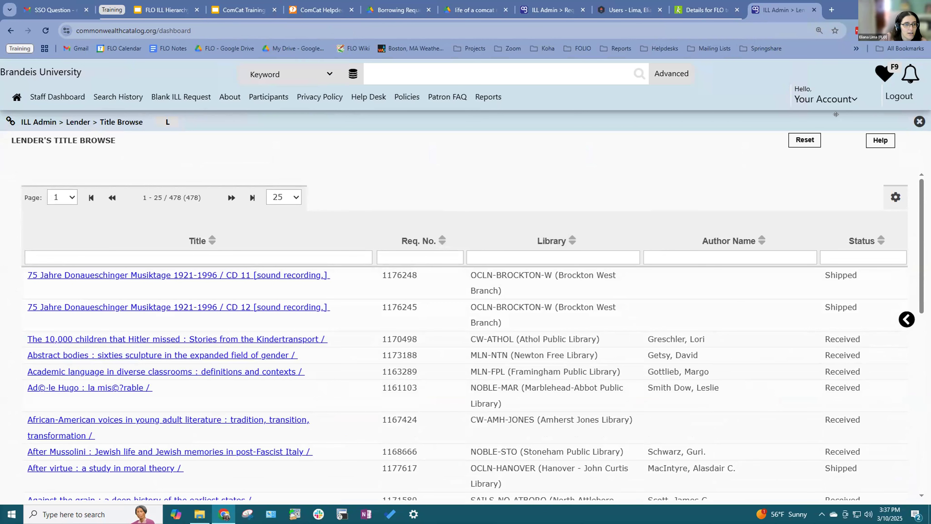
Step: Open the Borrower's Global Request Number Search, leaving the Request Number field empty
left_click(51, 97)
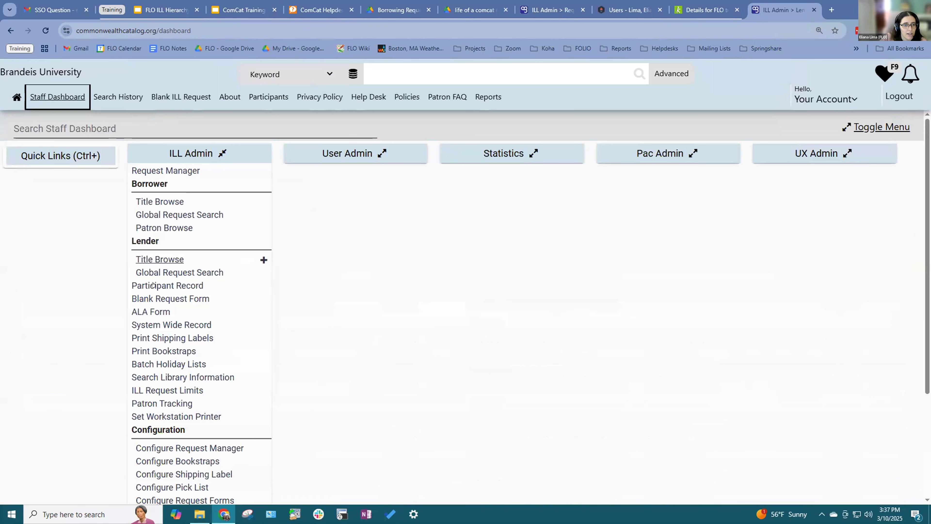
left_click(165, 213)
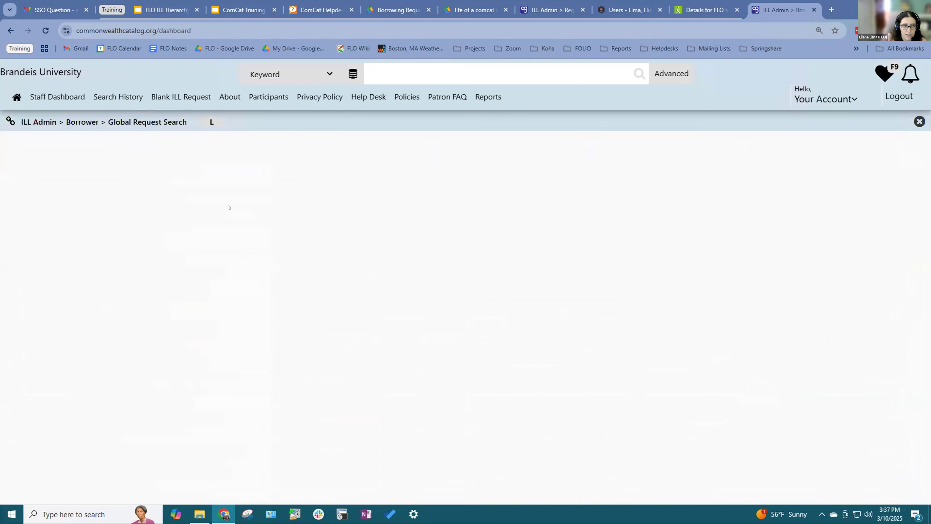
left_click(196, 175)
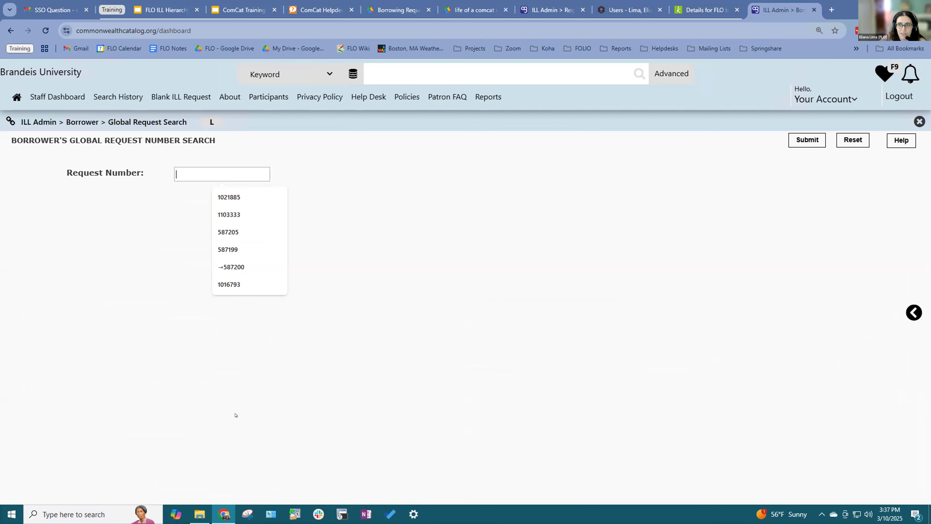
left_click(445, 244)
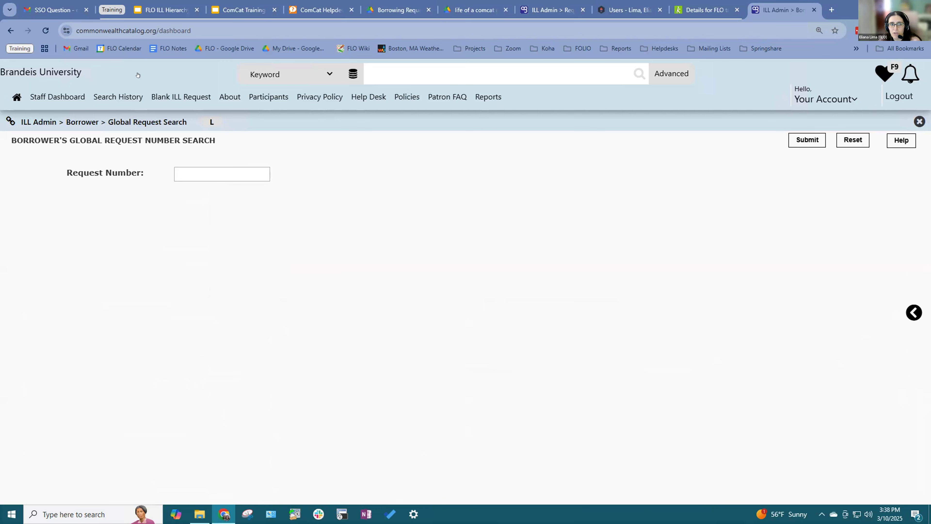
Step: Look over the ComCat Training slides, then return to the ILL Admin catalog
left_click(242, 10)
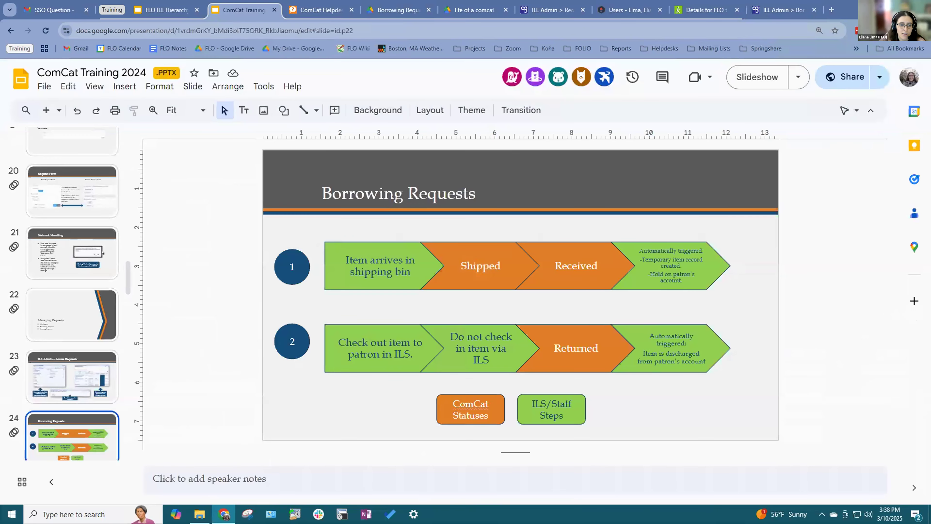
scroll(95, 279, "down", 7)
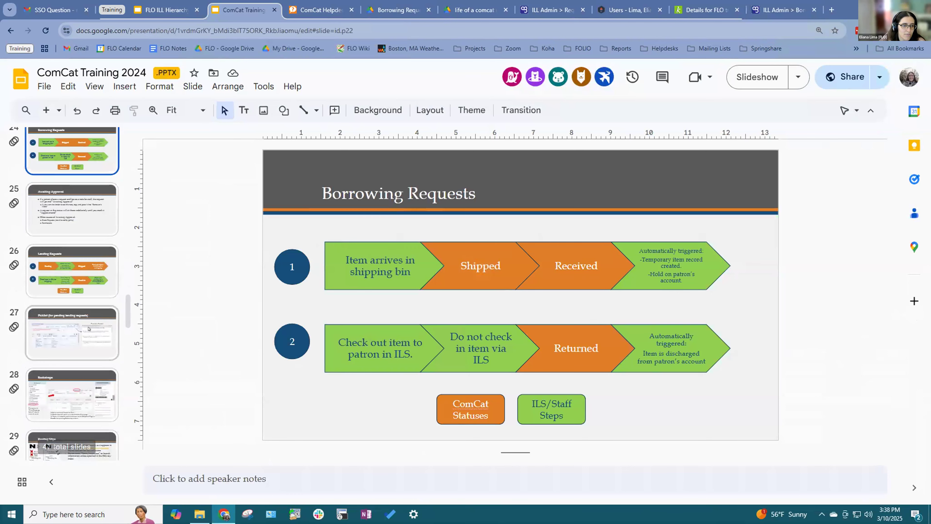
scroll(88, 328, "down", 4)
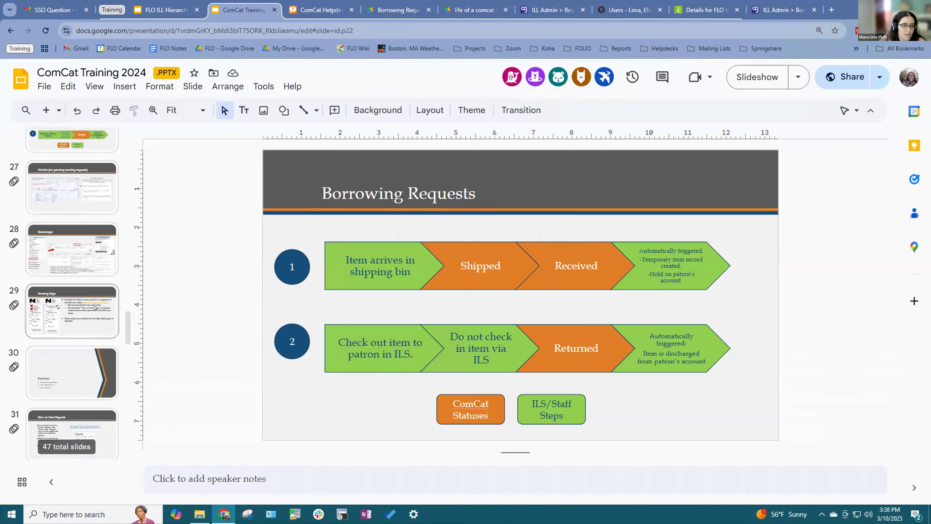
scroll(88, 329, "up", 7)
left_click(784, 12)
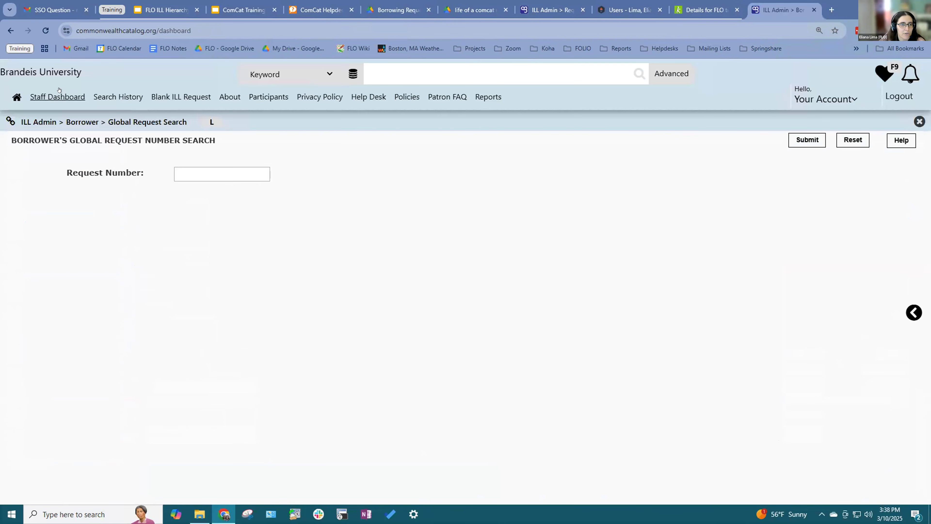
Step: Open the borrower's Shipped list and the full record for 'All the colors of the dark'
left_click(57, 97)
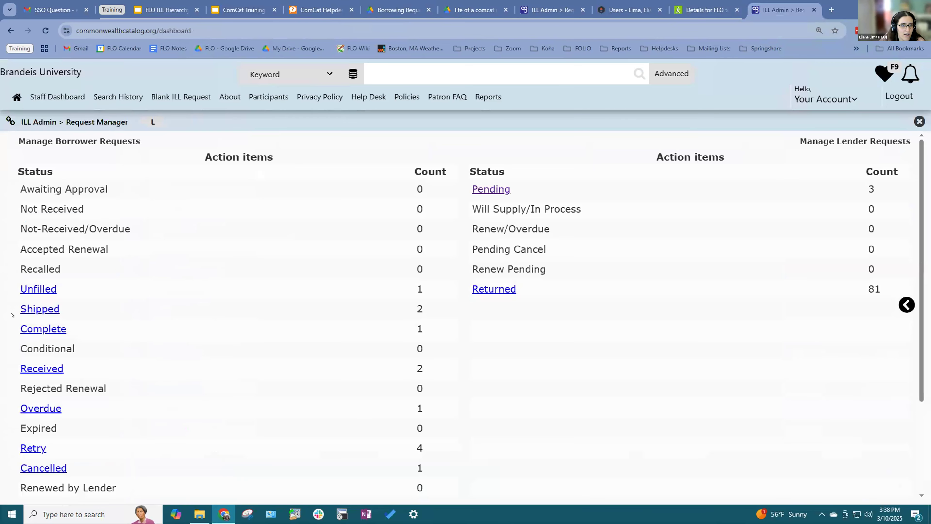
left_click(159, 321)
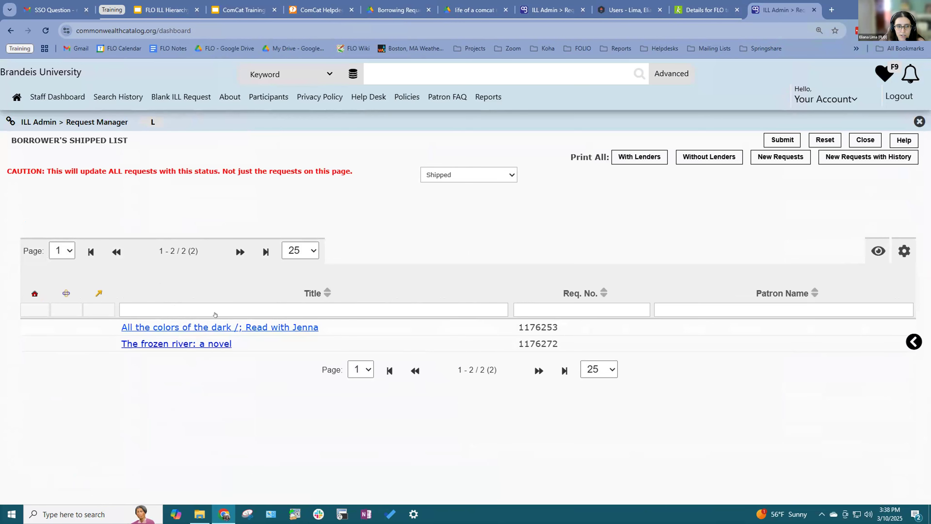
left_click(227, 325)
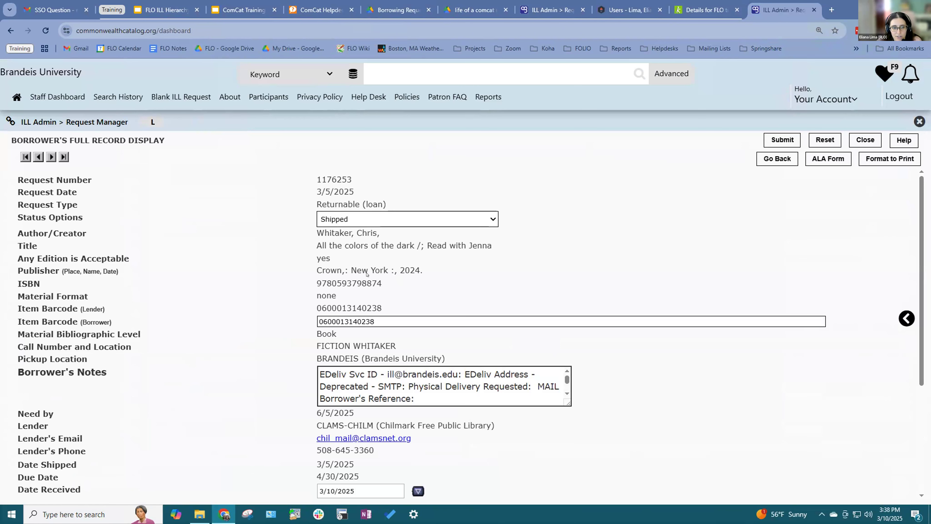
Step: Review the record's need-by date, lender details and borrower's notes
scroll(298, 369, "down", 2)
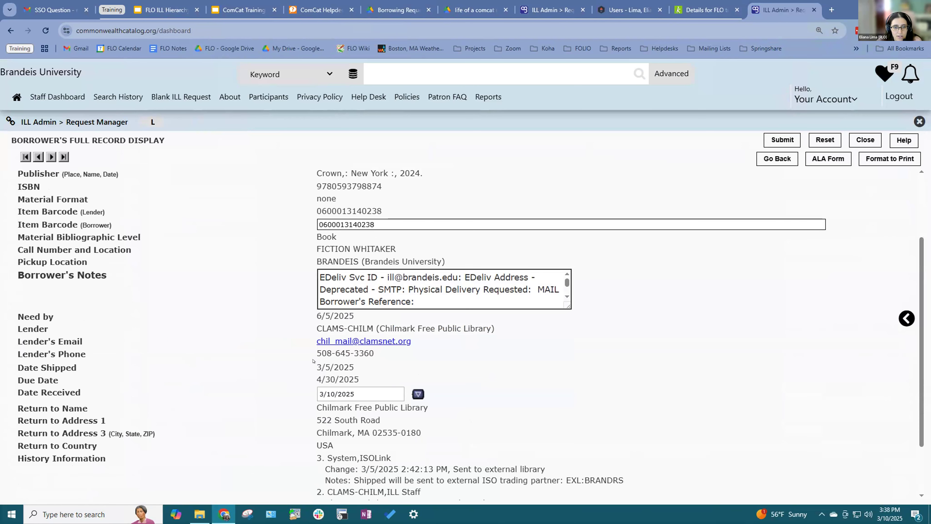
left_click_drag(312, 322, 537, 339)
left_click(537, 338)
left_click_drag(320, 277, 492, 302)
left_click(701, 329)
scroll(701, 329, "up", 2)
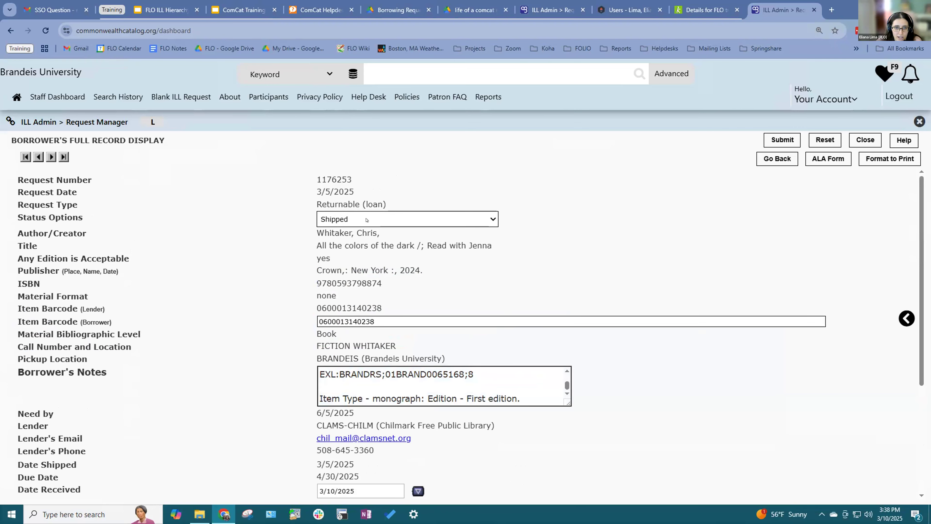
scroll(421, 254, "down", 4)
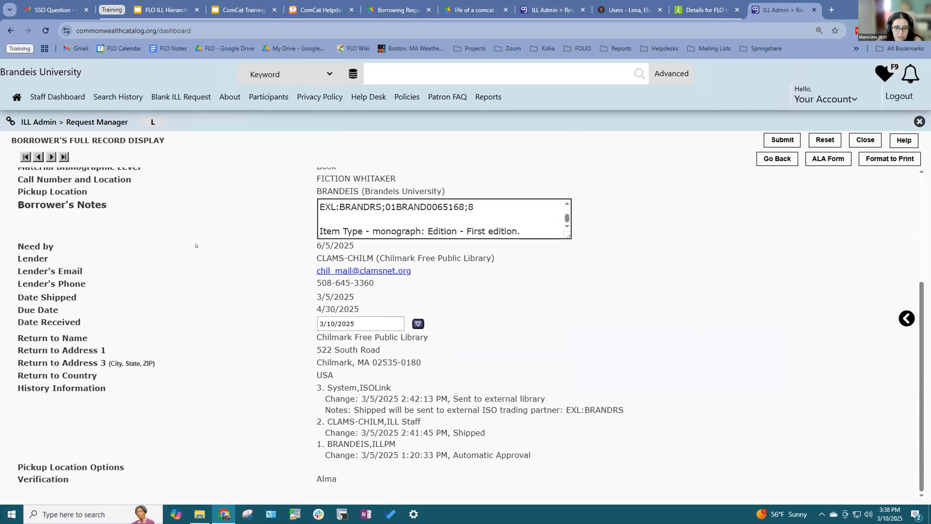
scroll(195, 245, "up", 4)
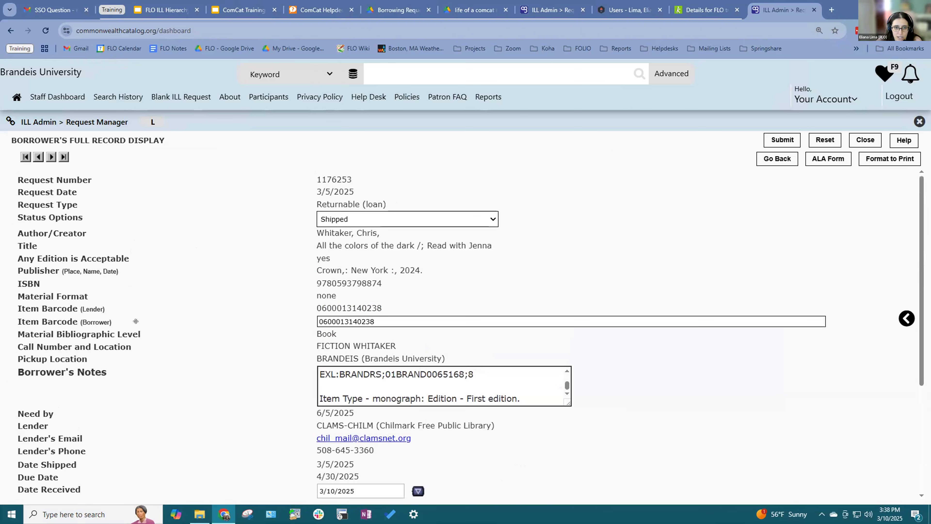
Step: Try Received in Status Options, revert to Shipped without submitting, and leave for the Staff Dashboard
left_click(483, 215)
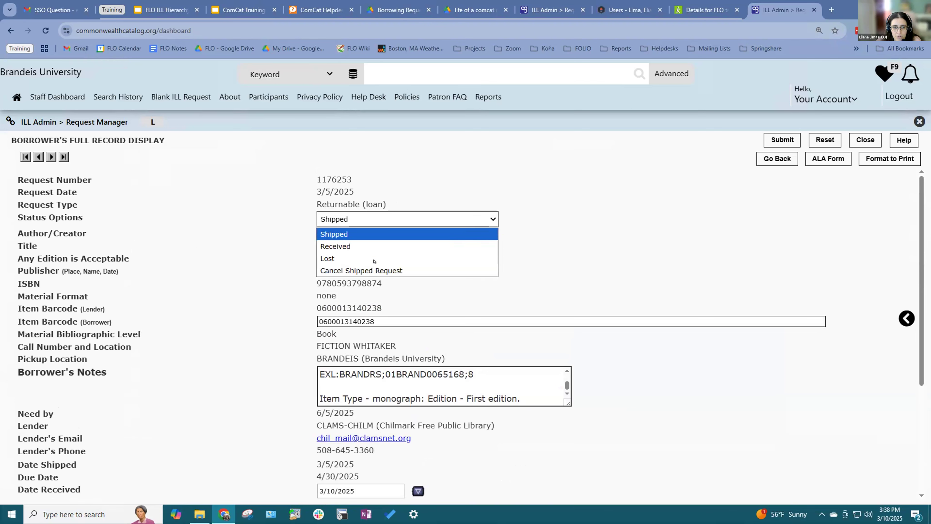
left_click(391, 235)
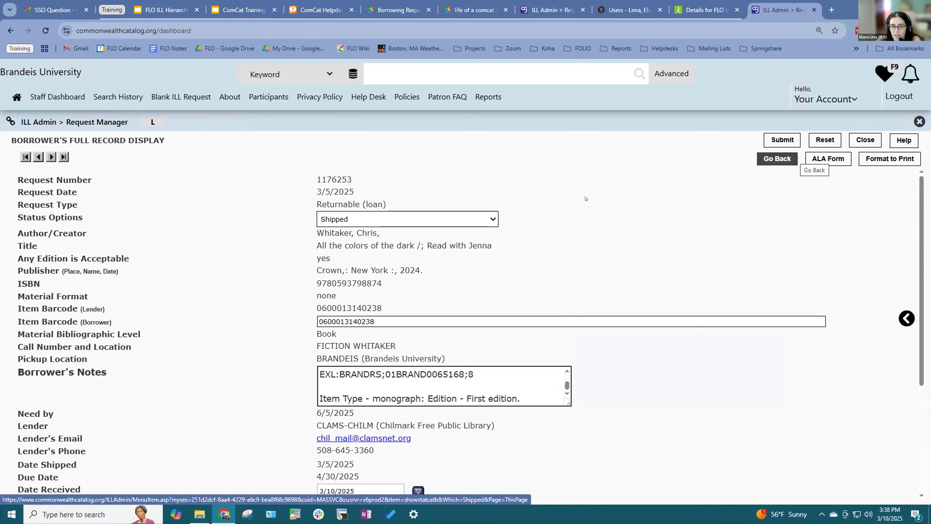
left_click(344, 213)
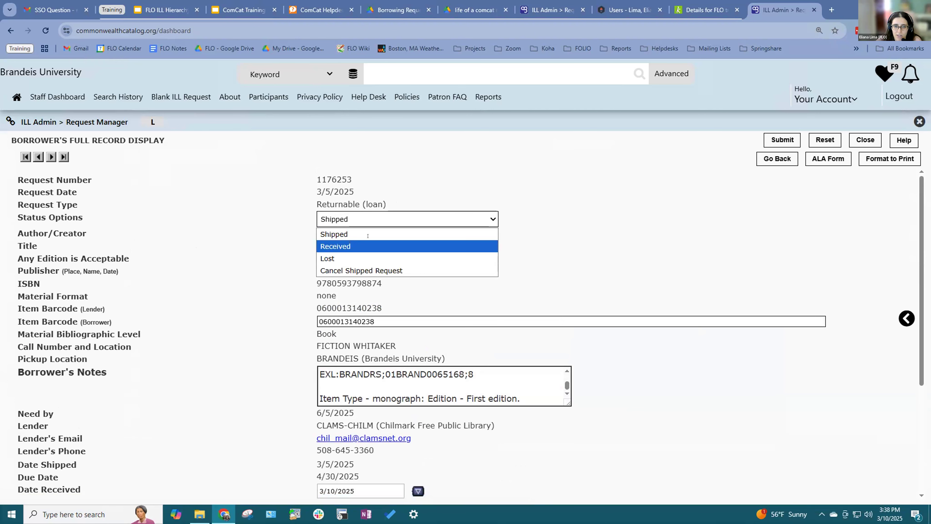
left_click(367, 245)
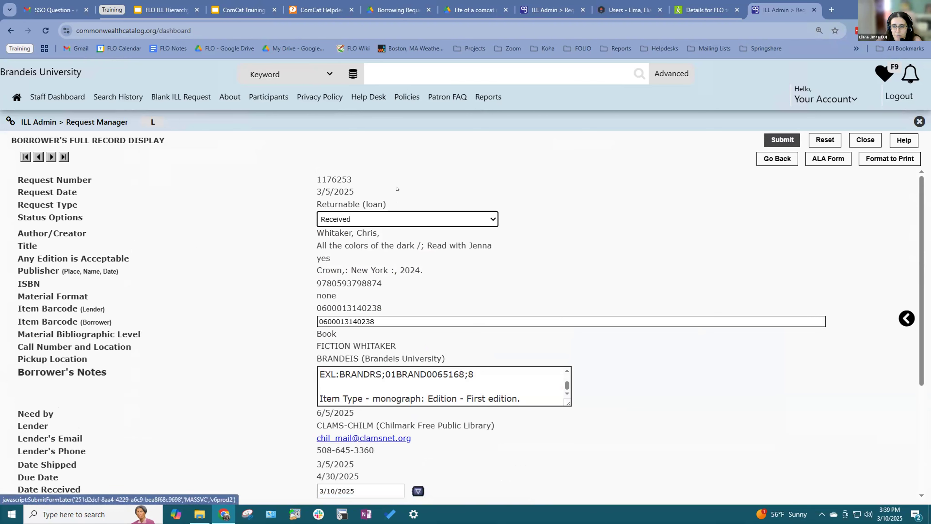
left_click(385, 219)
left_click(348, 232)
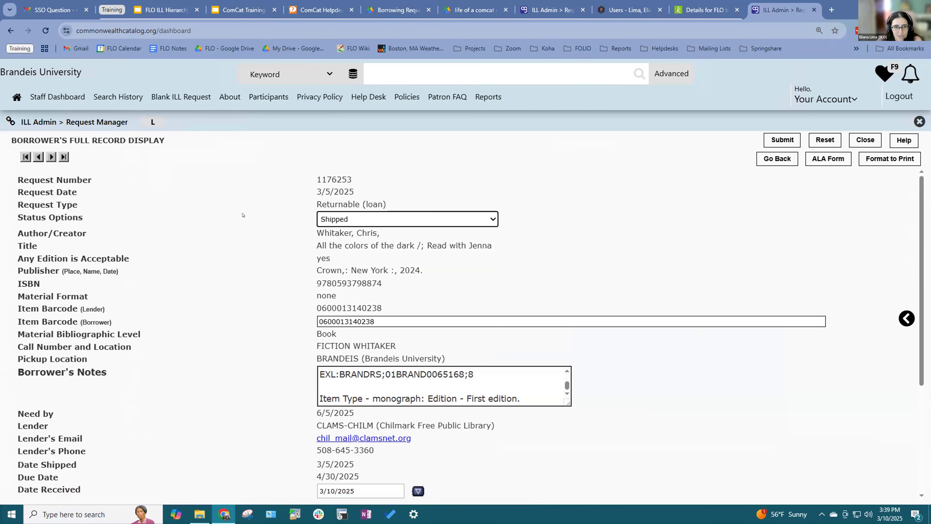
left_click(58, 97)
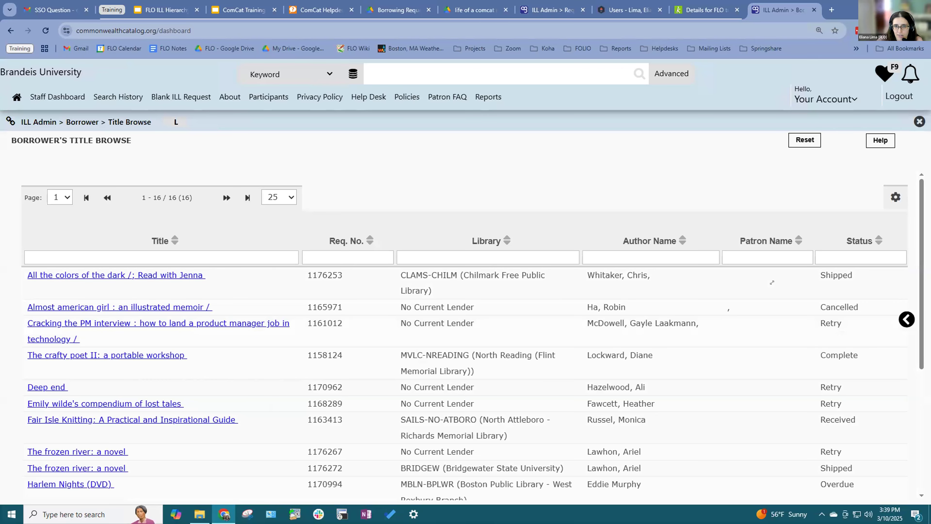
Step: Check Lender Title Browse, then reopen the Request Manager showing 2 Shipped, 2 Received, 4 Retry
left_click(58, 96)
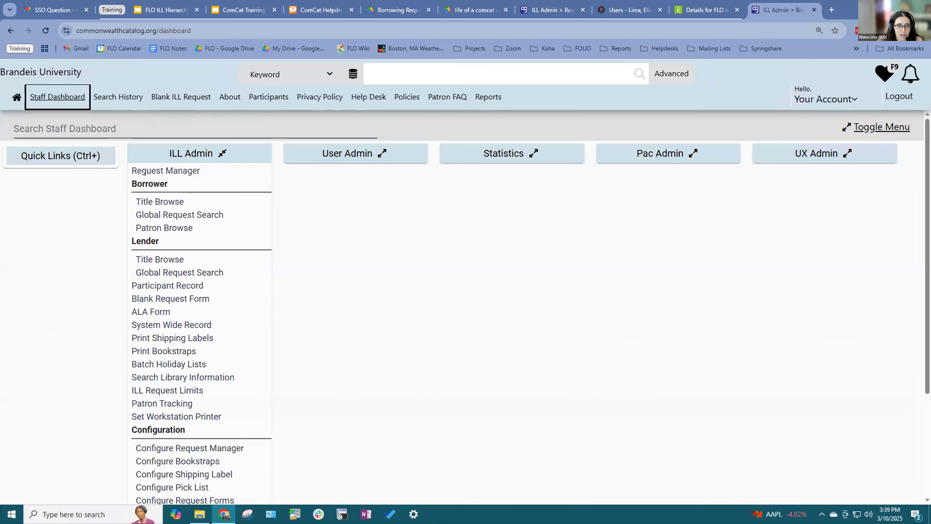
left_click(160, 259)
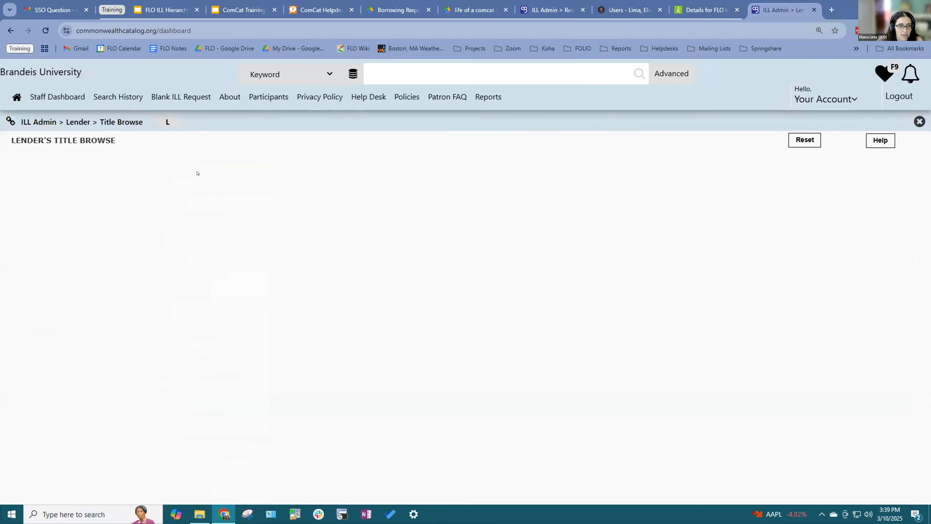
left_click(43, 102)
left_click(159, 171)
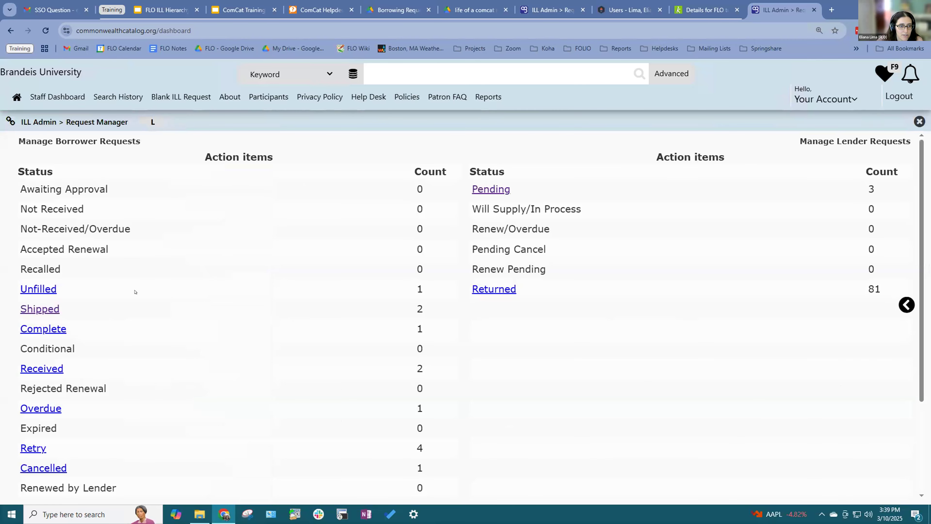
scroll(134, 291, "down", 1)
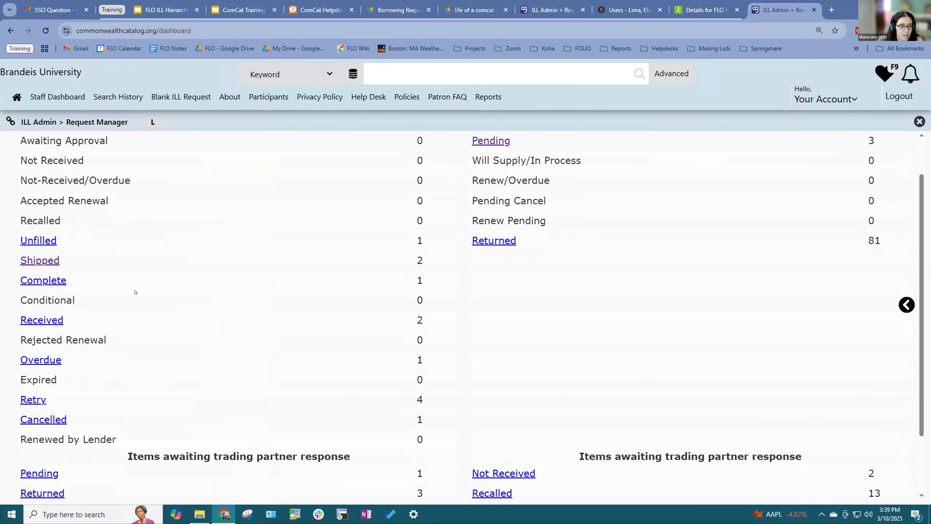
Step: Open Brandeis's Received list of two knitting requests and glance at the bulk status choices
left_click(41, 320)
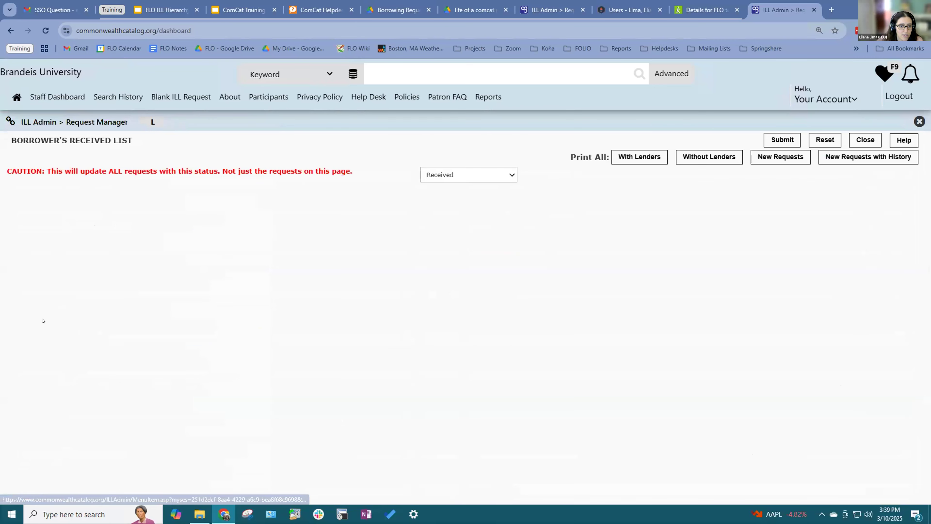
left_click(510, 175)
left_click(274, 190)
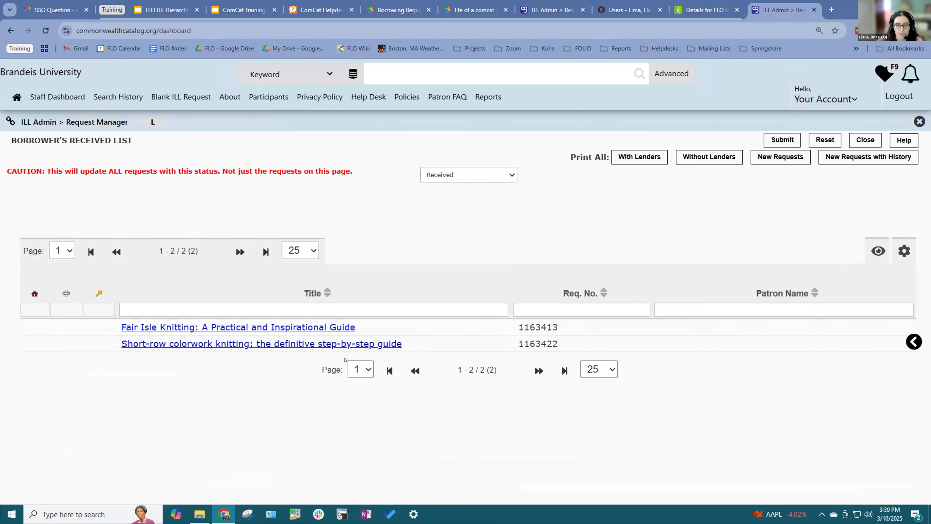
Step: Review the Returned, Renewal and Lost statuses, keep Received, and highlight the update-all caution
left_click(482, 176)
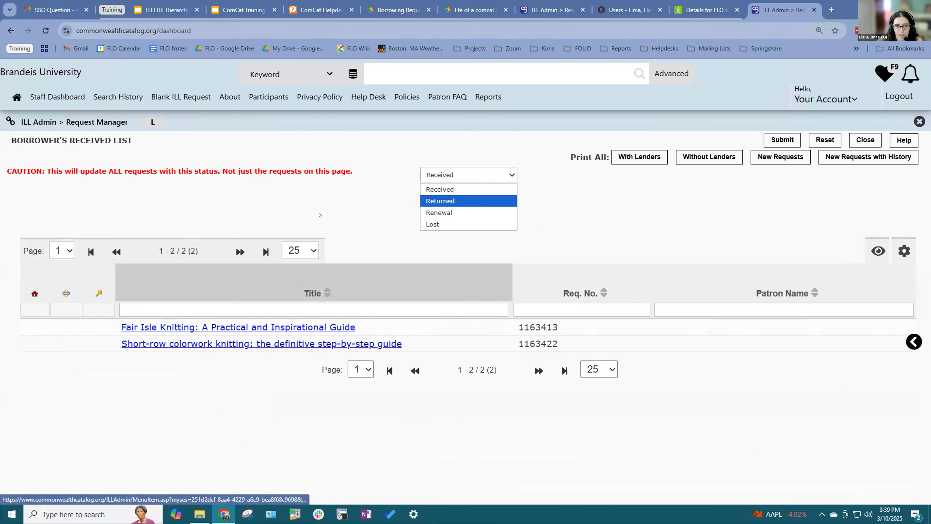
left_click(281, 191)
left_click_drag(359, 168, 4, 166)
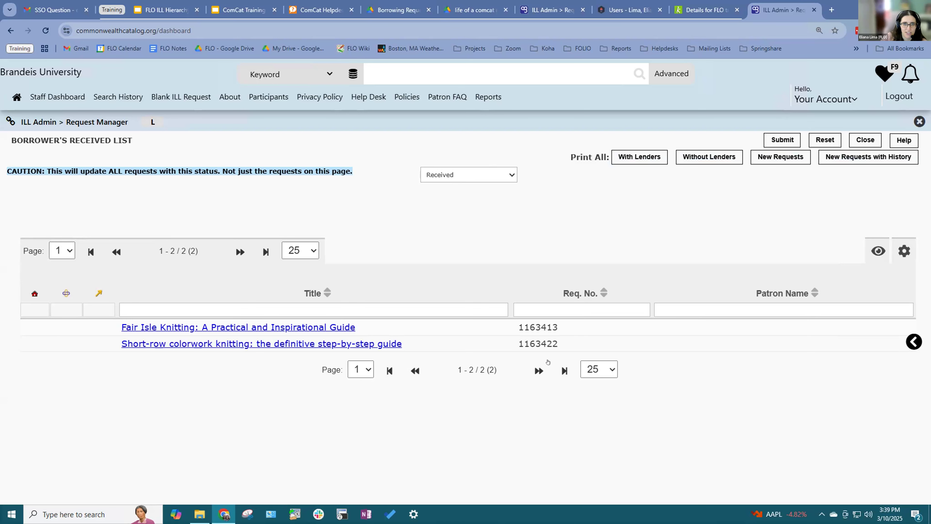
left_click(243, 10)
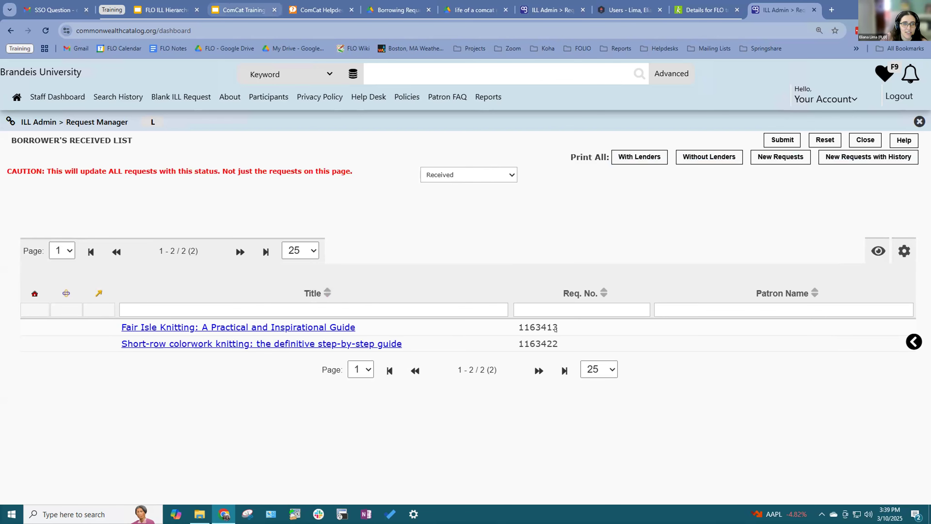
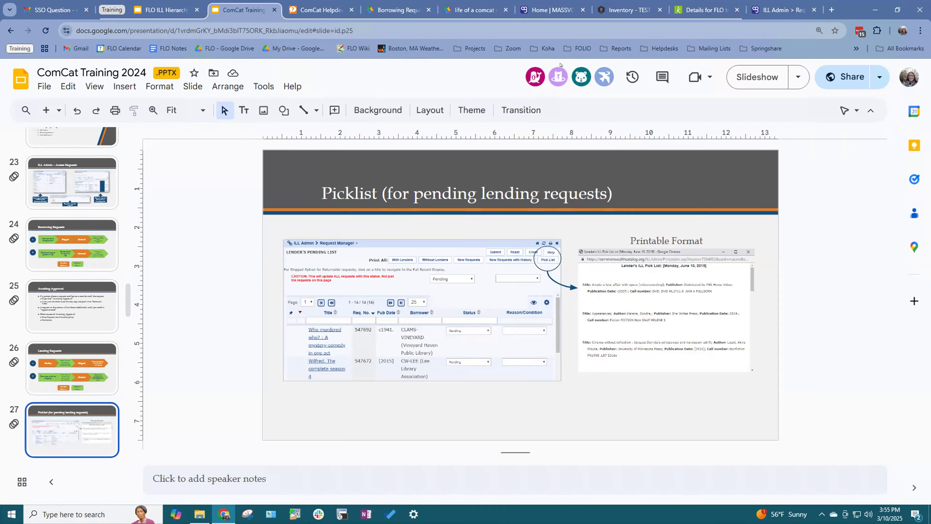
Step: Switch to the Commonwealth Catalog staff page in the browser
left_click(548, 10)
Step: Show the catalog's Participants page and scroll through the member libraries and networks
left_click(780, 10)
left_click(268, 96)
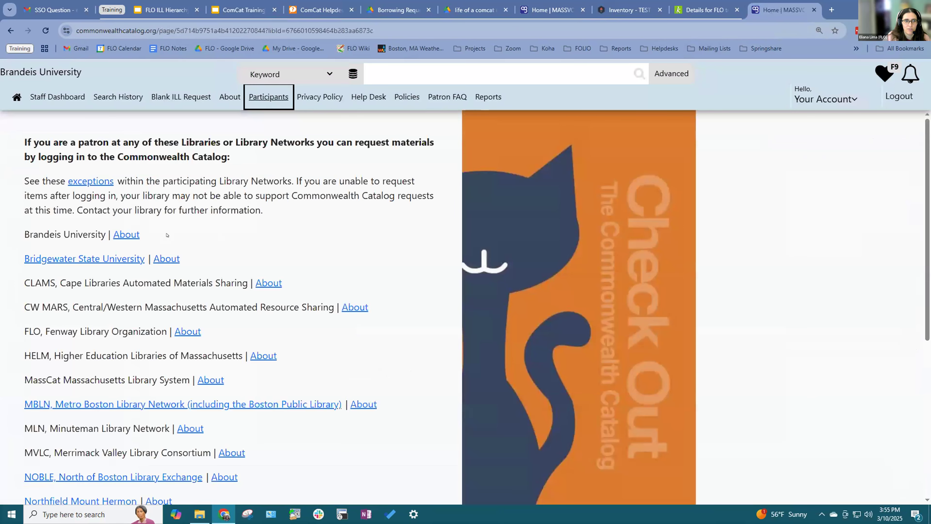
scroll(167, 230, "down", 2)
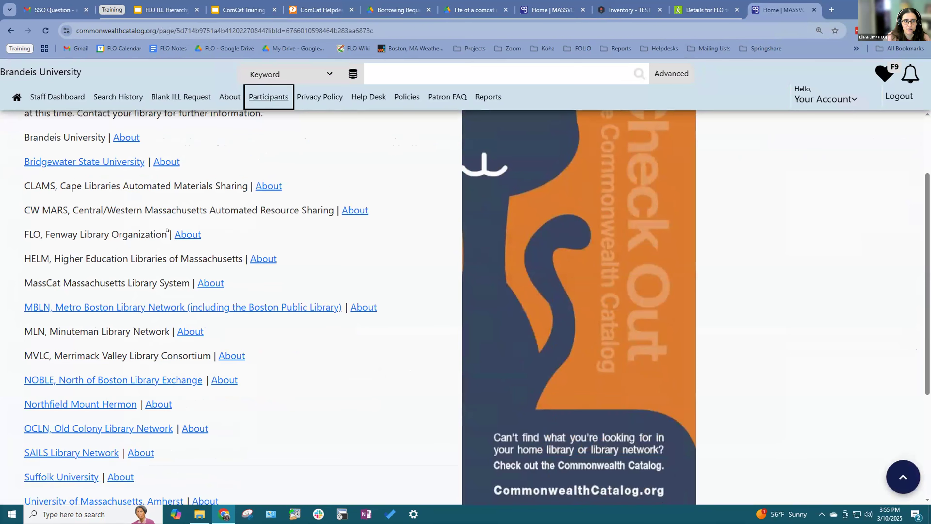
scroll(134, 221, "down", 2)
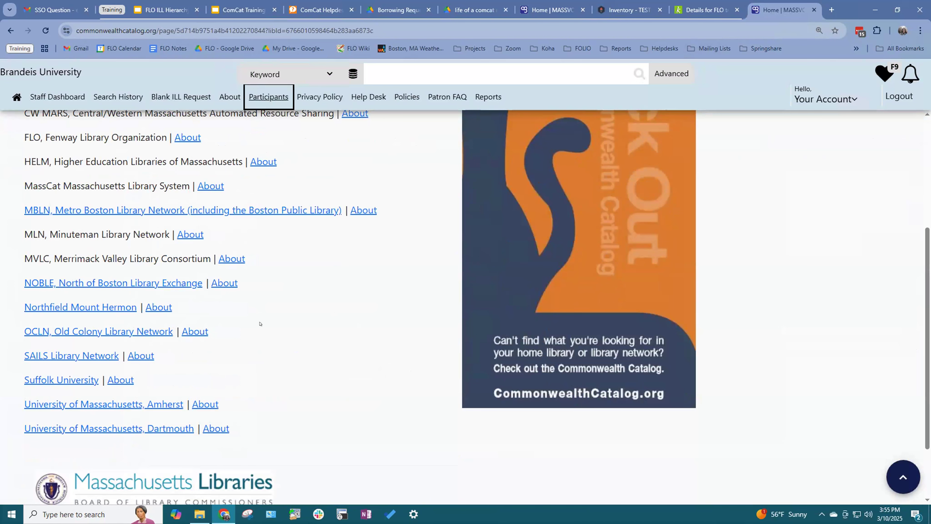
scroll(266, 322, "up", 4)
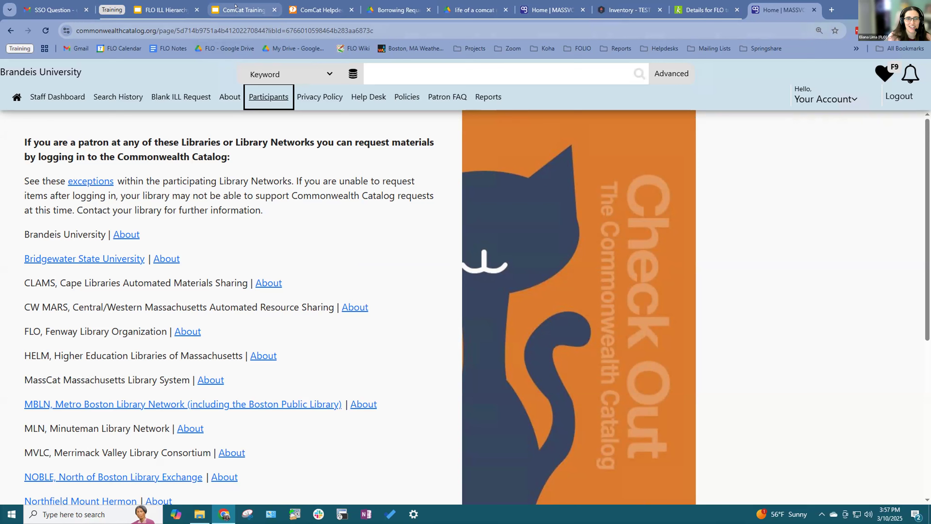
Step: Revisit the Picklist slide in the training deck, then bring FOLIO's Inventory forward
left_click(228, 11)
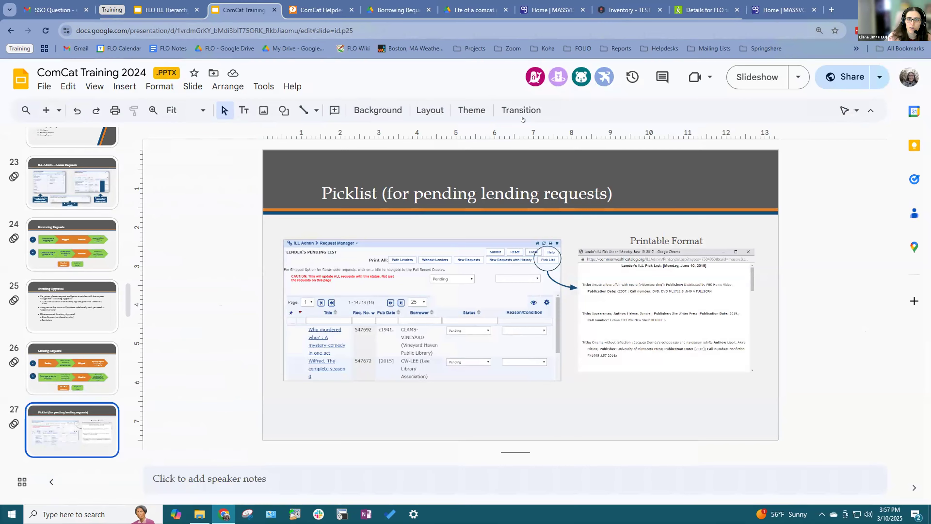
left_click(624, 10)
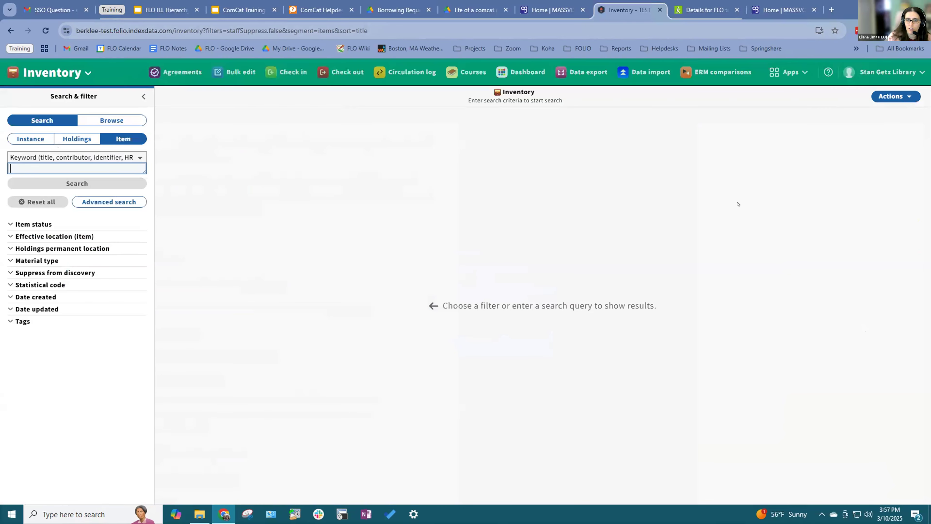
Step: Go to FOLIO Settings > Tenant > Locations
left_click(787, 72)
left_click(665, 341)
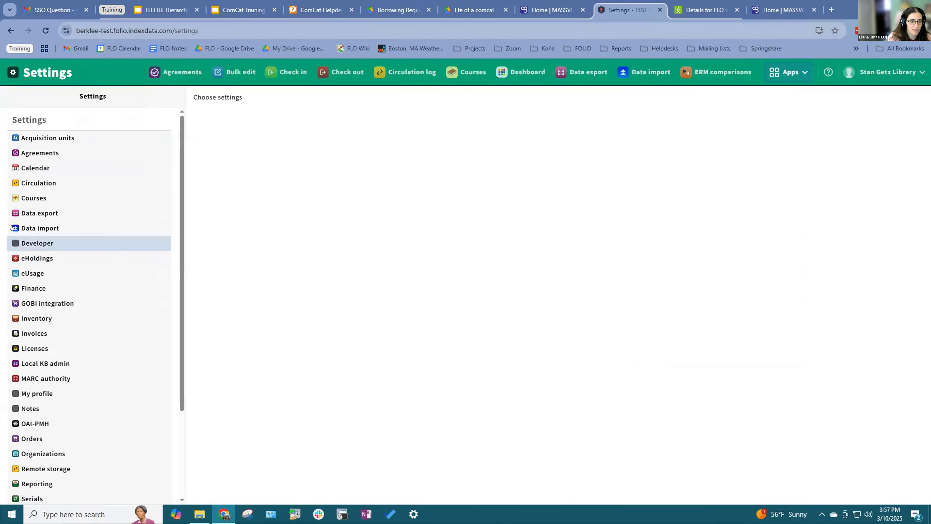
scroll(35, 424, "down", 3)
left_click(35, 428)
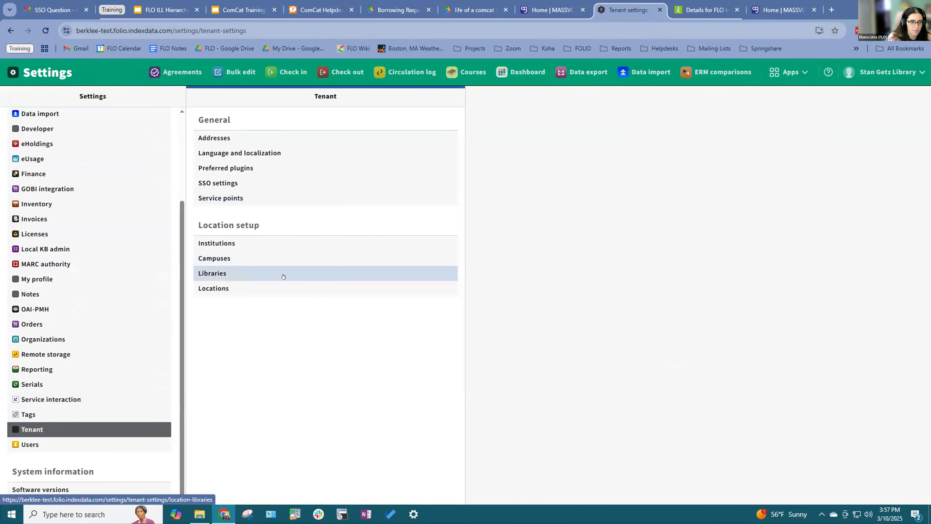
left_click(284, 290)
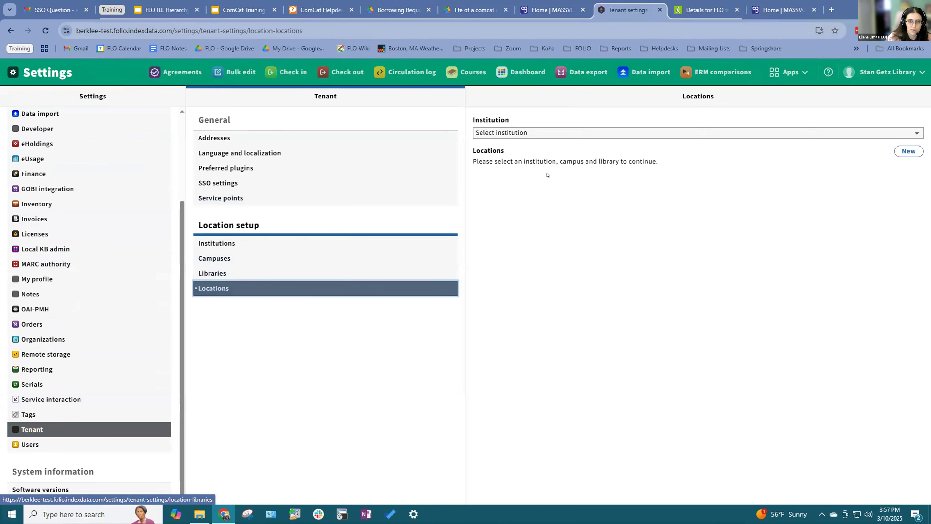
Step: Pick Berklee, Boston Campus, Albert Alphin Library; review the Comcat (cmct) location, then return to the deck
left_click(528, 133)
left_click(529, 158)
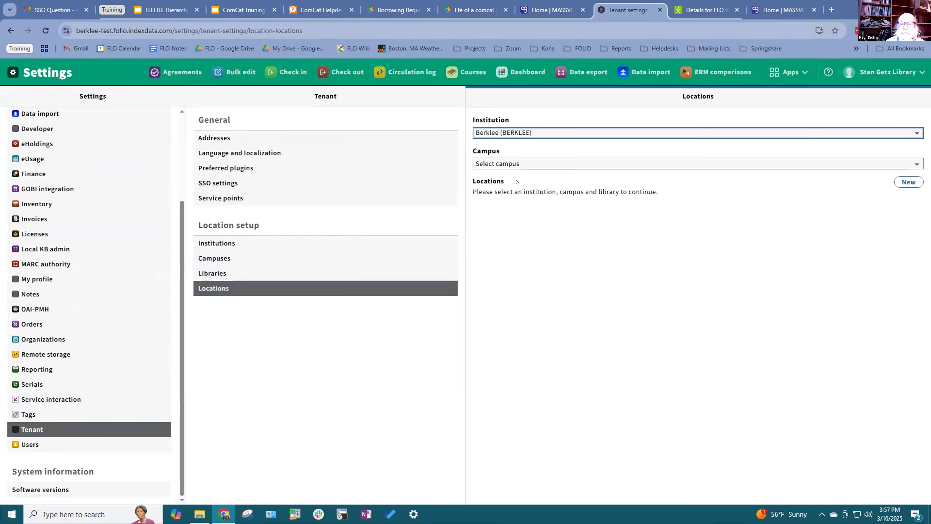
left_click(513, 163)
left_click(514, 187)
left_click(514, 194)
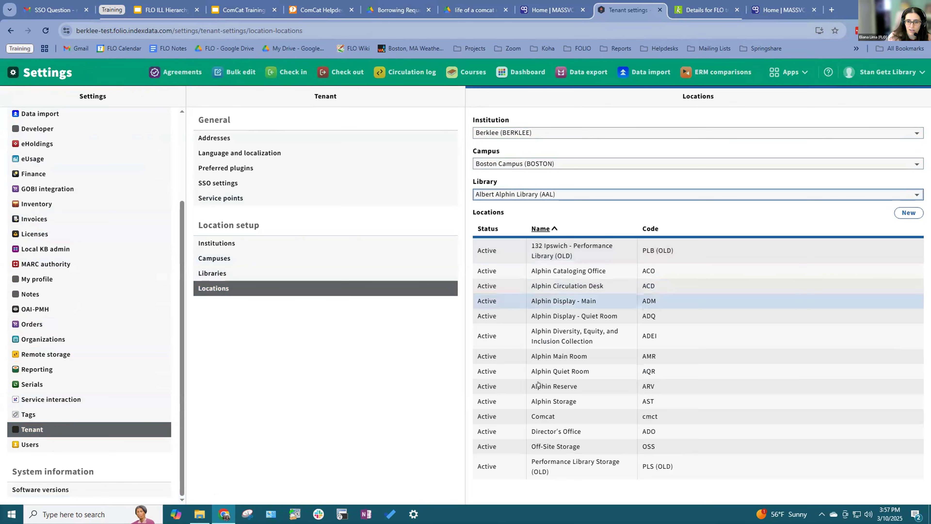
left_click(543, 416)
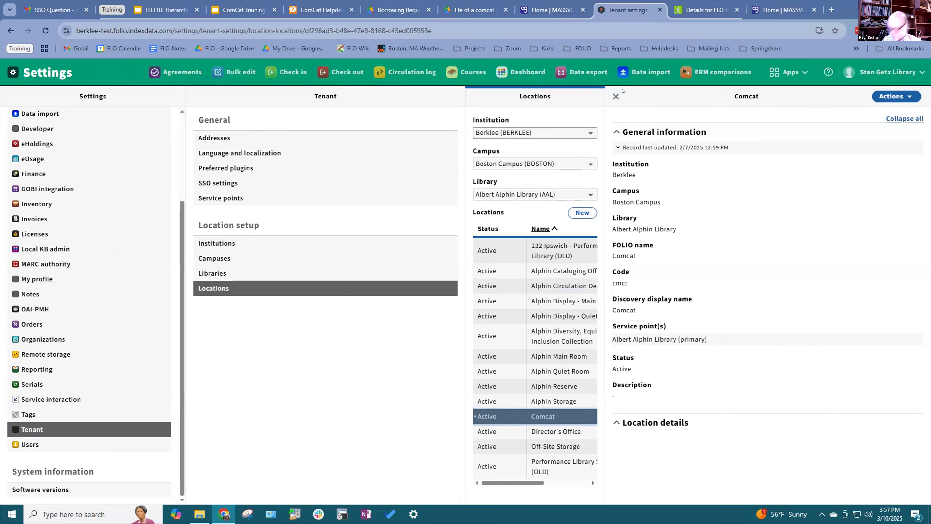
left_click(615, 96)
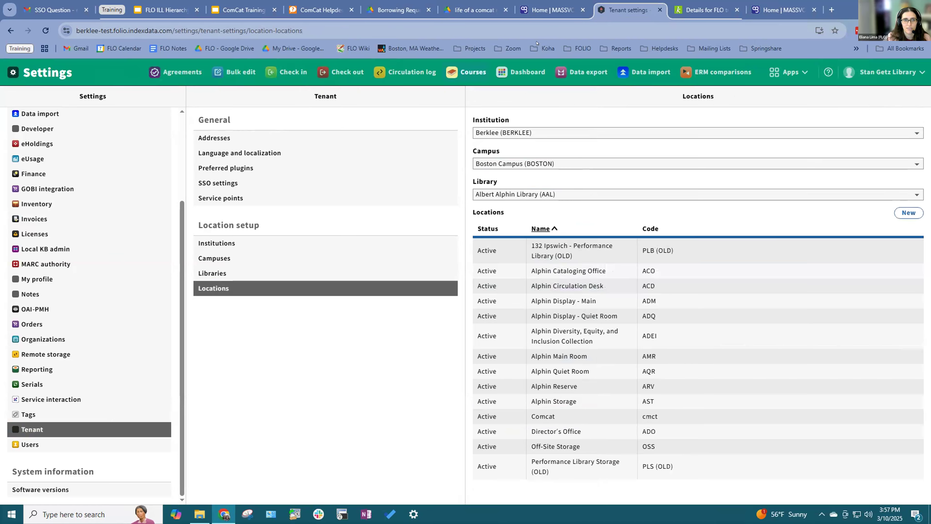
left_click(550, 10)
left_click(252, 3)
Step: Present the deck, advance to slide 28, Bookstraps, and exit the slideshow
left_click(746, 86)
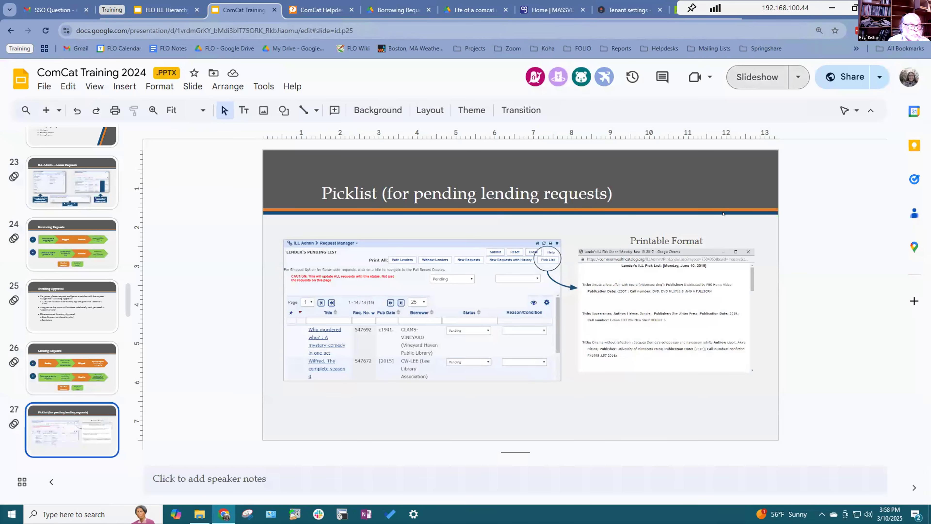
key("Right")
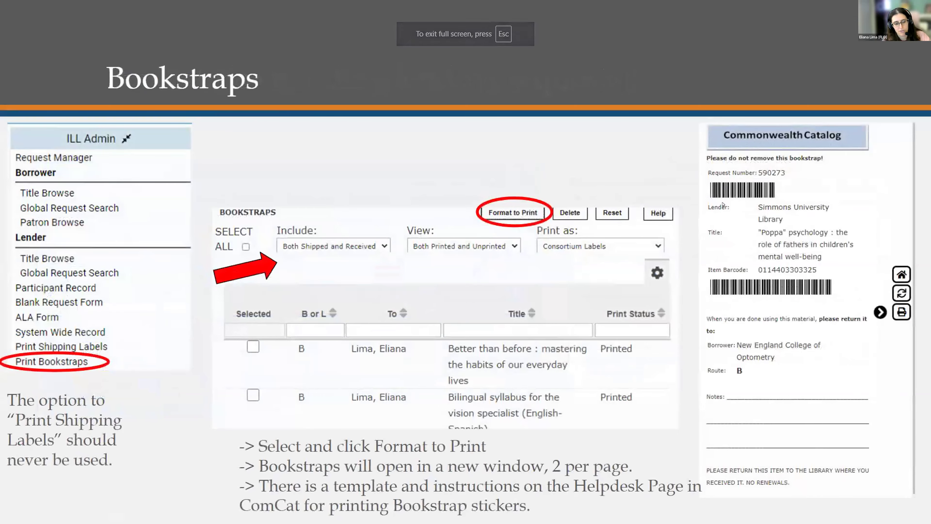
key("Escape")
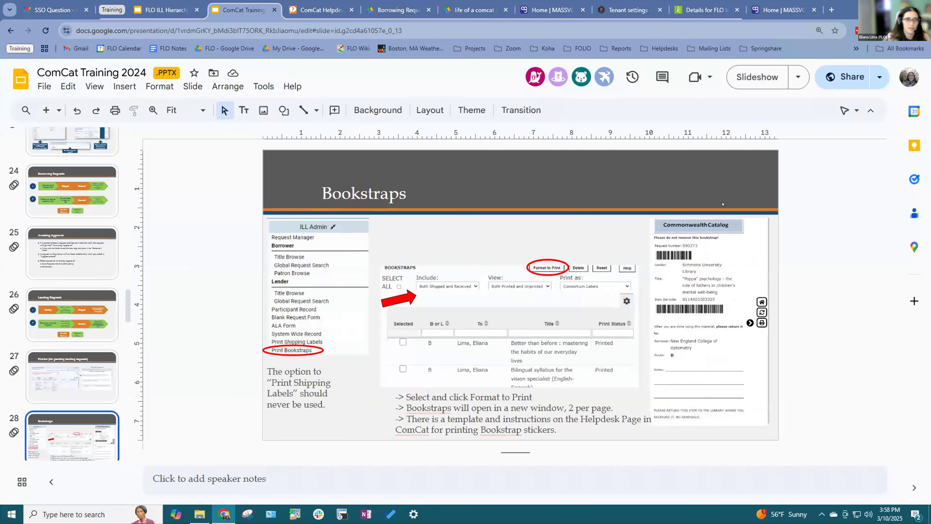
Step: Scroll through the slide filmstrip, then bring the Commonwealth Catalog Participants page forward
scroll(88, 299, "down", 1)
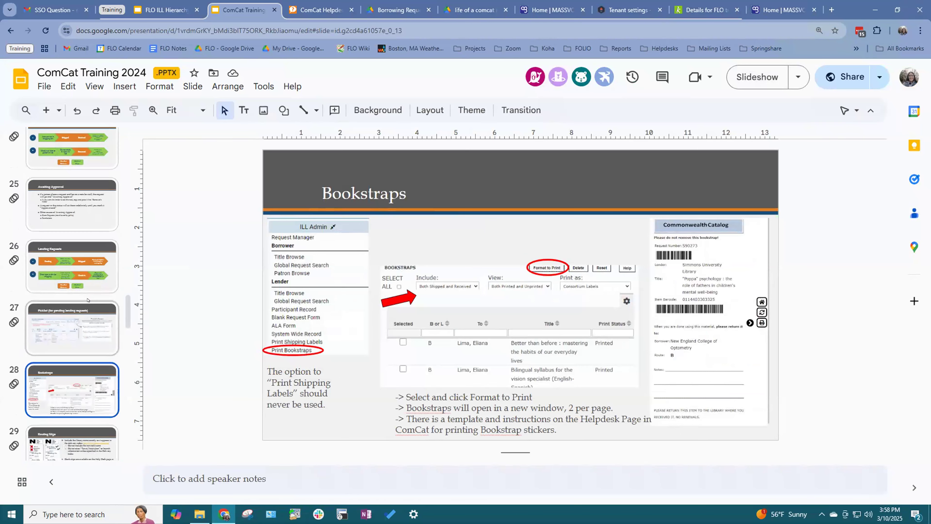
scroll(88, 300, "down", 5)
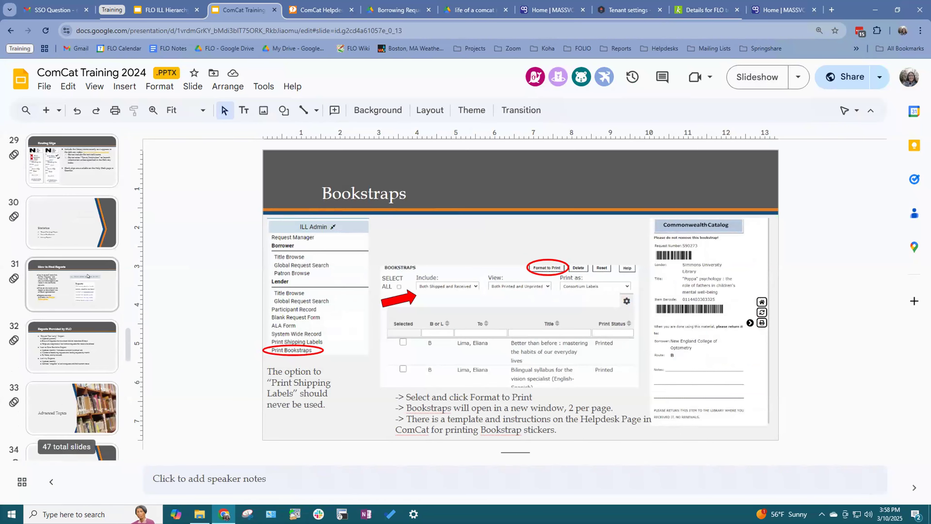
scroll(80, 259, "down", 4)
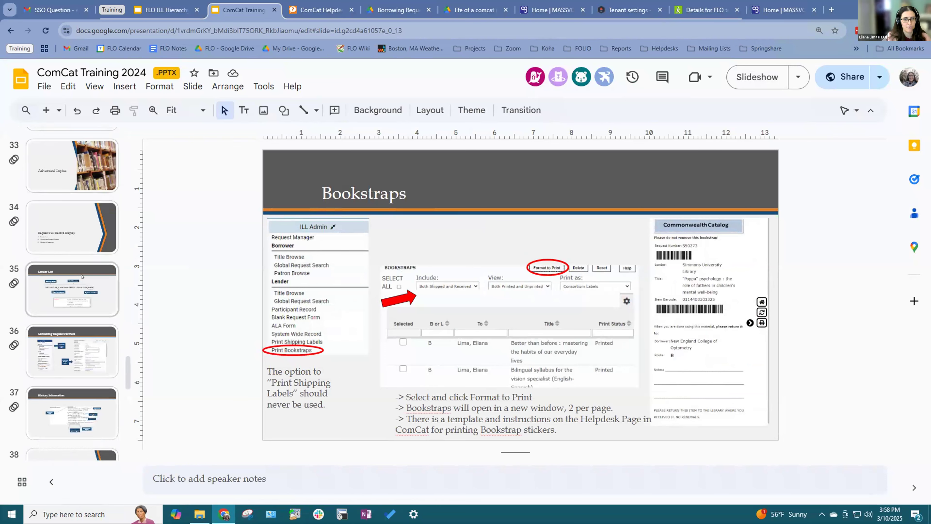
scroll(78, 274, "down", 5)
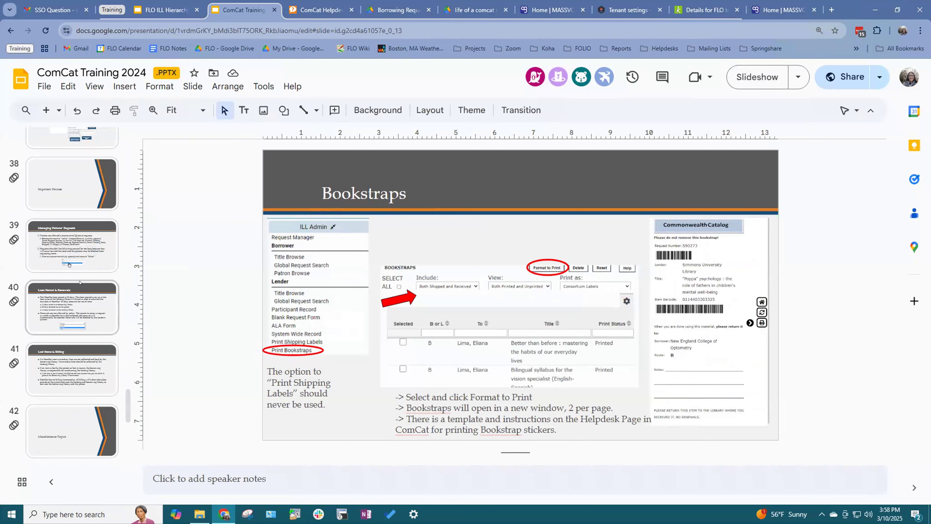
scroll(80, 282, "down", 3)
scroll(79, 282, "down", 2)
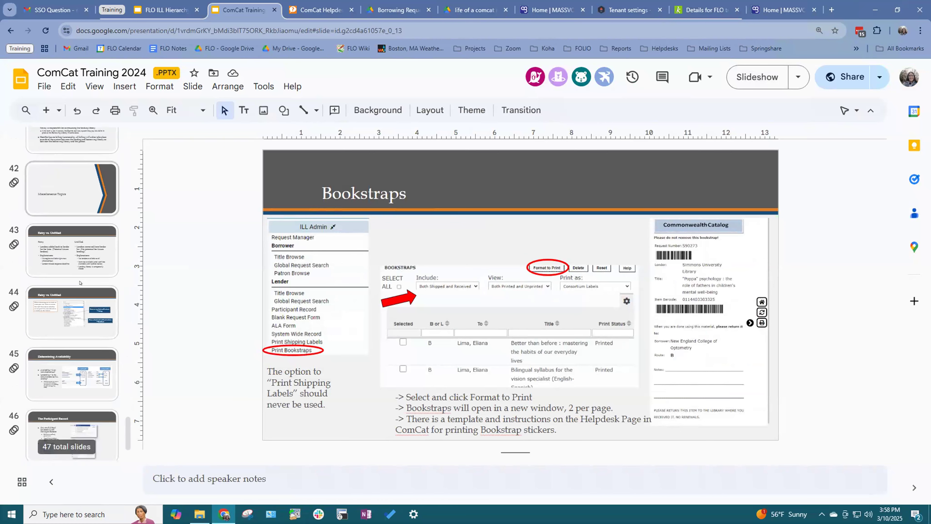
scroll(79, 282, "up", 10)
scroll(79, 282, "up", 7)
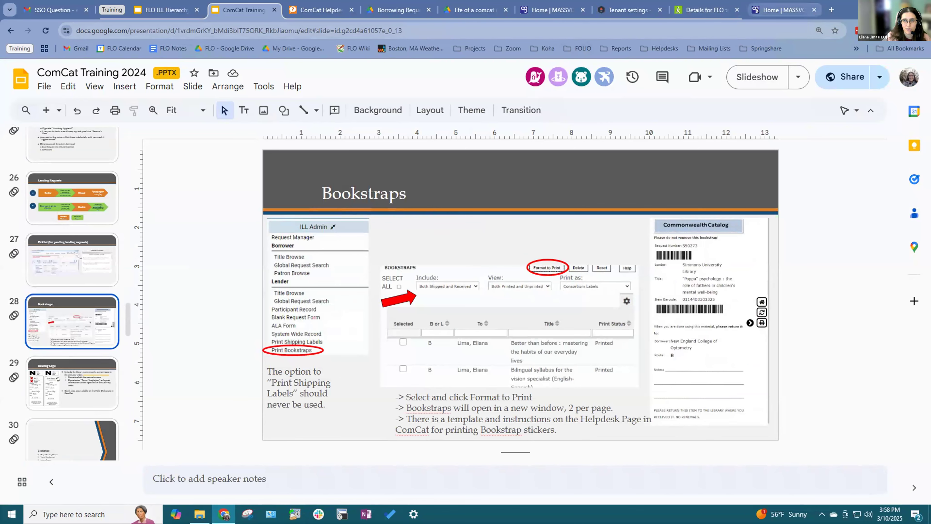
left_click(781, 9)
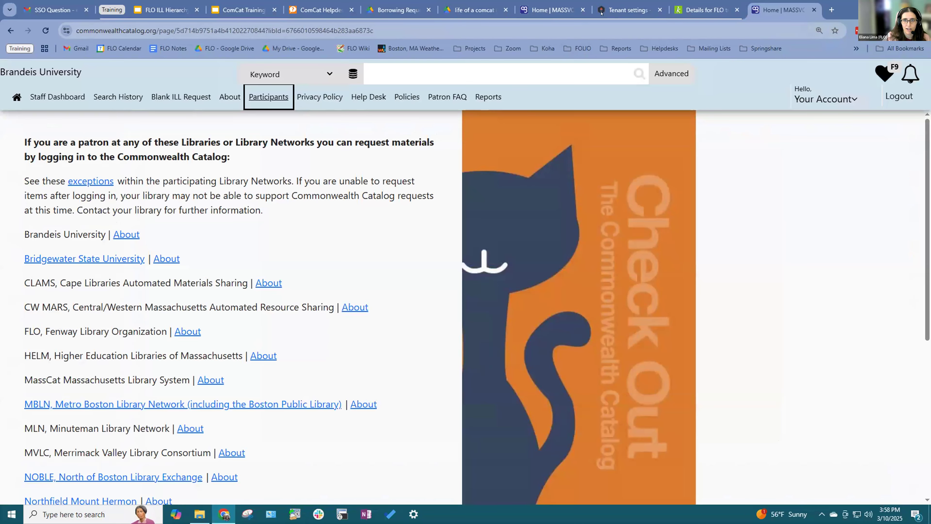
Step: Log out, start a patron login under Berklee College of Music, then back out
left_click(543, 3)
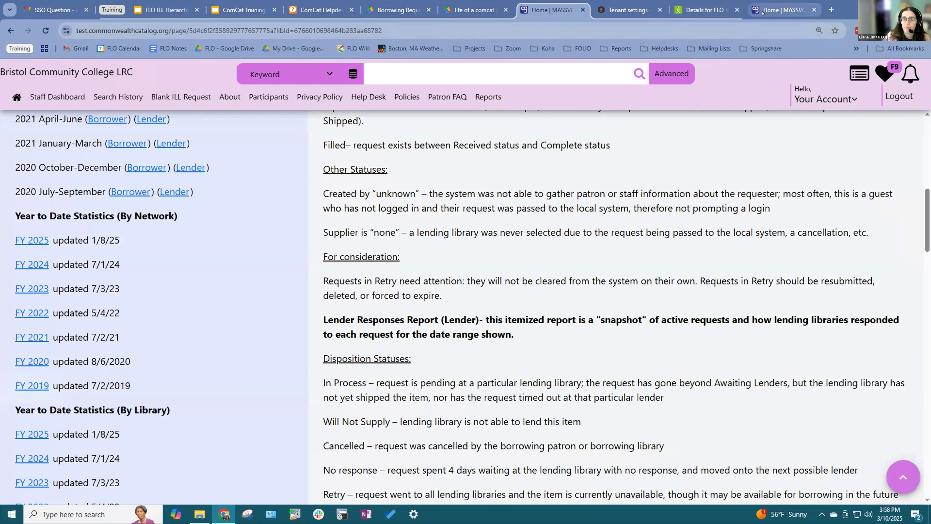
left_click(781, 9)
left_click(900, 96)
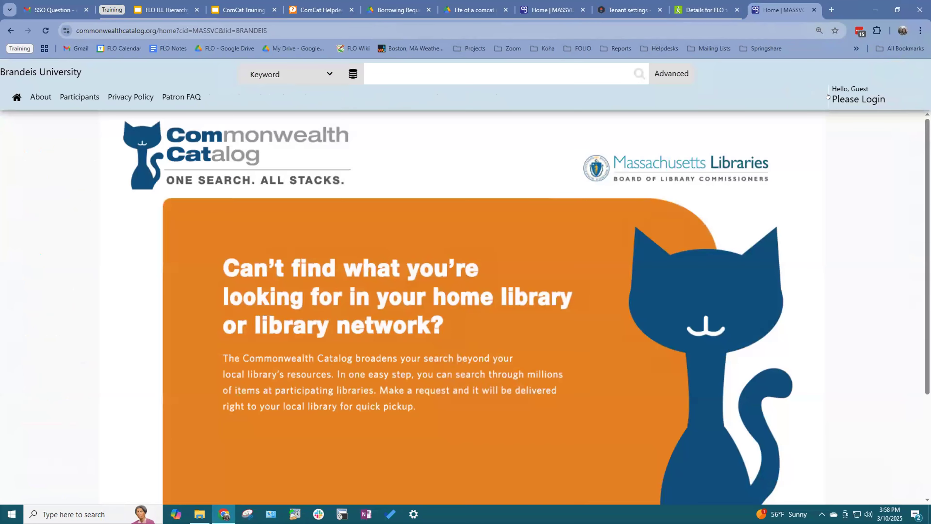
left_click(857, 99)
left_click(470, 209)
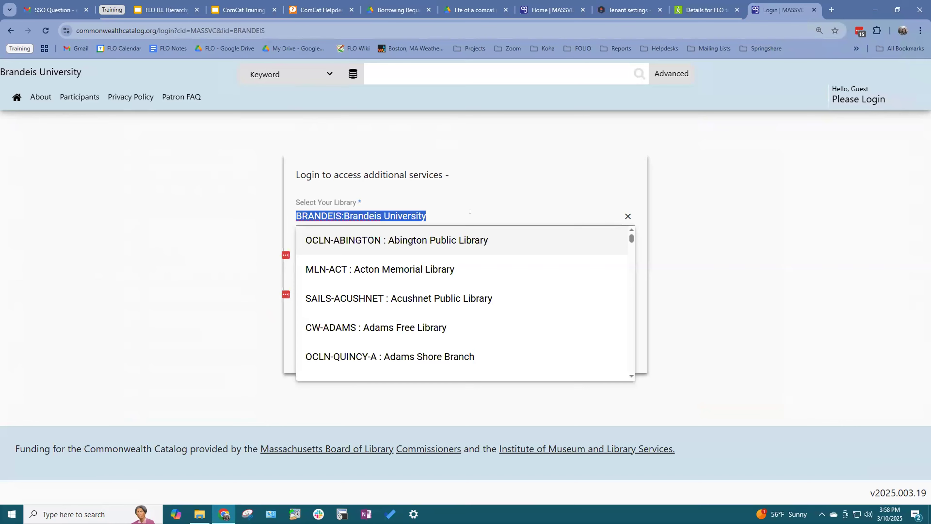
type("FLO-")
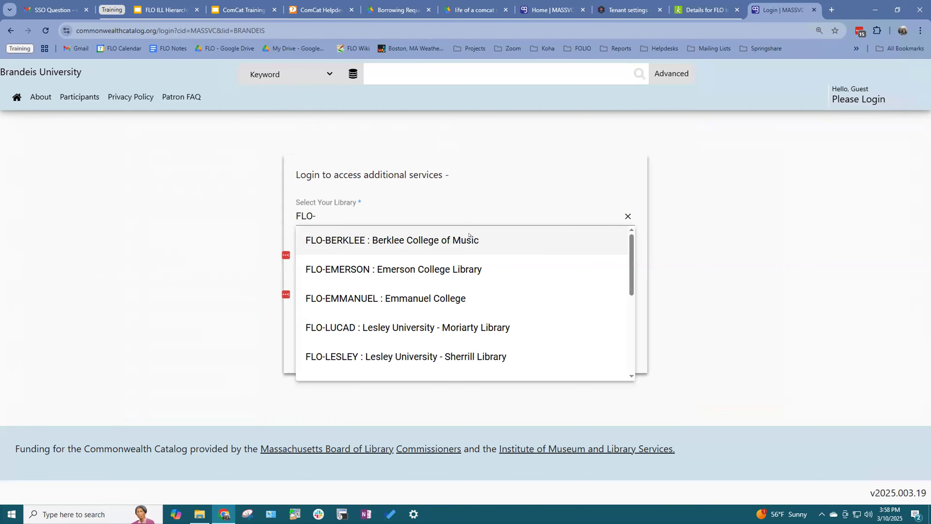
left_click(469, 237)
left_click(515, 292)
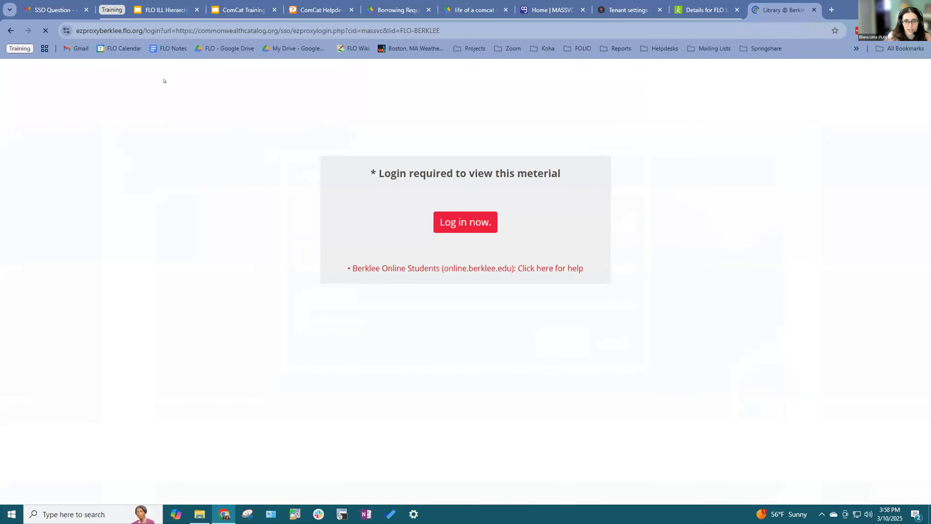
key("alt+Left")
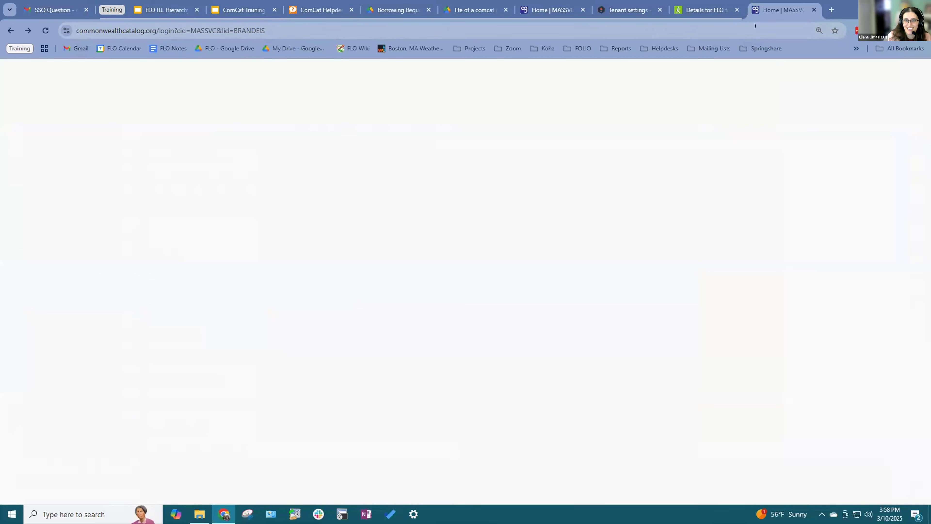
Step: Reload commonwealthcatalog.org and sign in as Berklee College of Music staff with saved credentials
left_click(756, 28)
type("com")
key("Return")
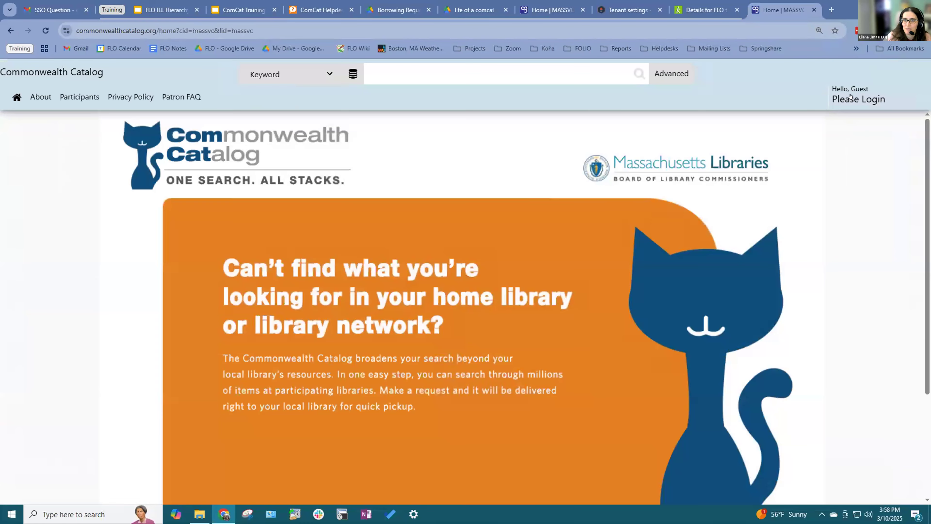
left_click(849, 96)
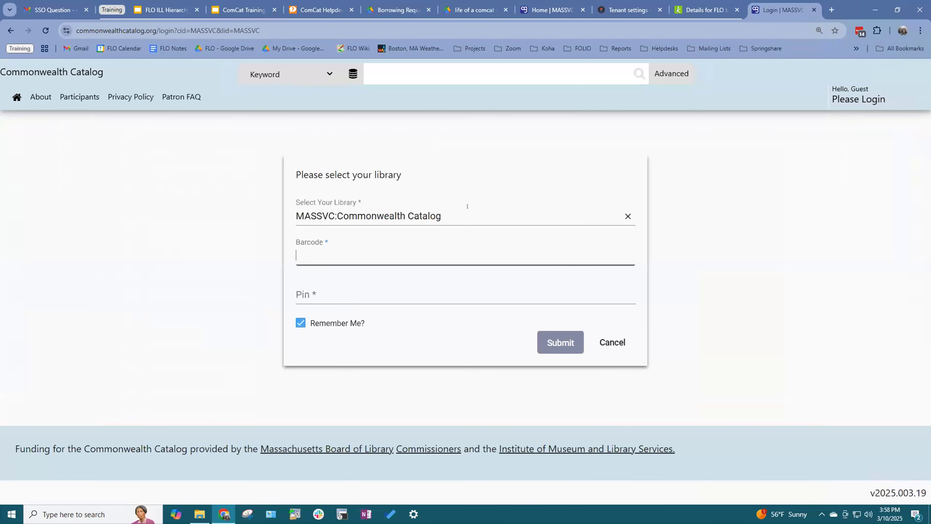
left_click(467, 208)
type("berkle")
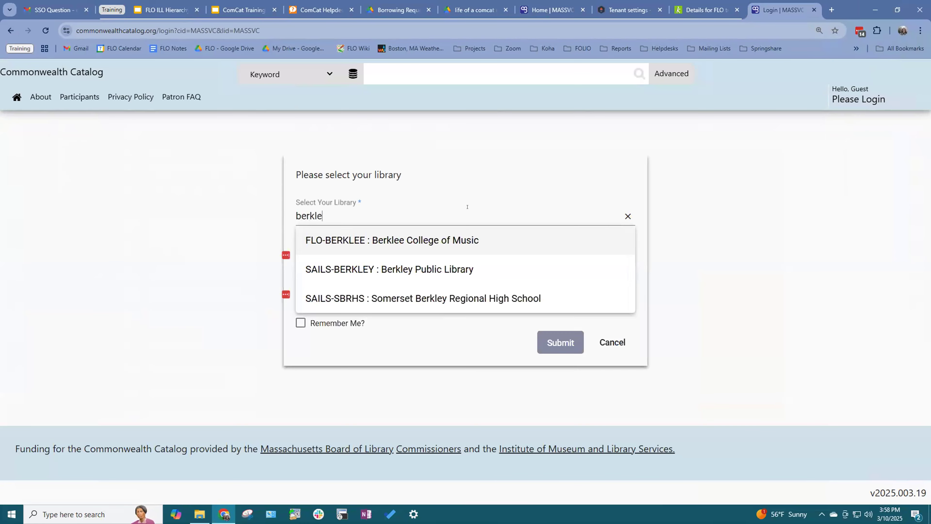
left_click(461, 239)
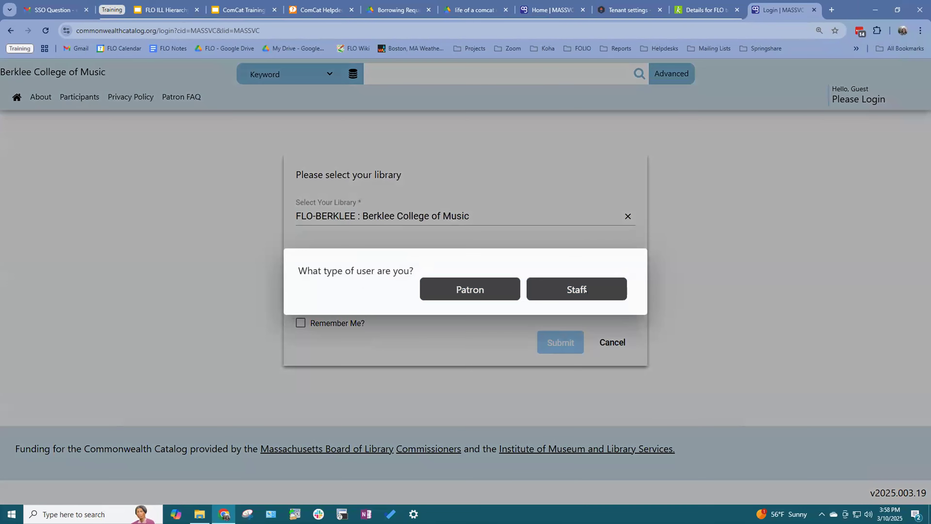
left_click(584, 288)
left_click(366, 346)
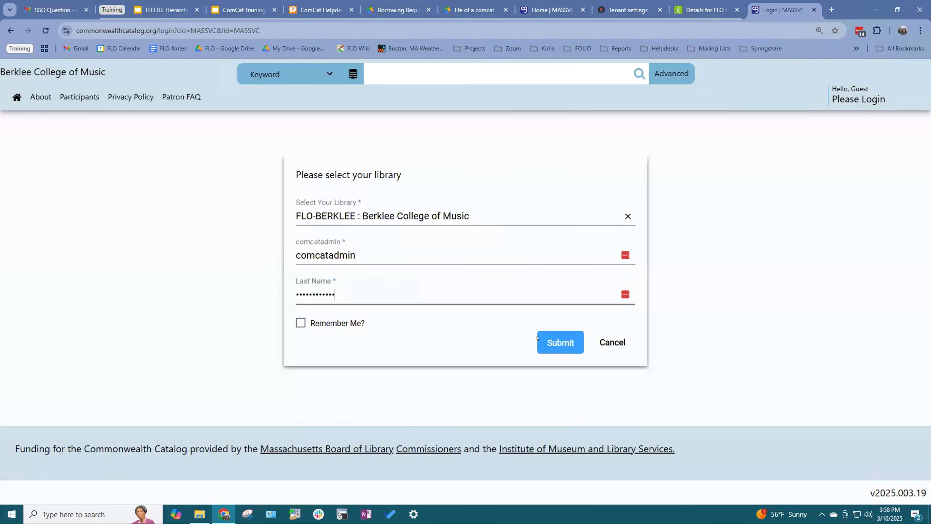
key("Return")
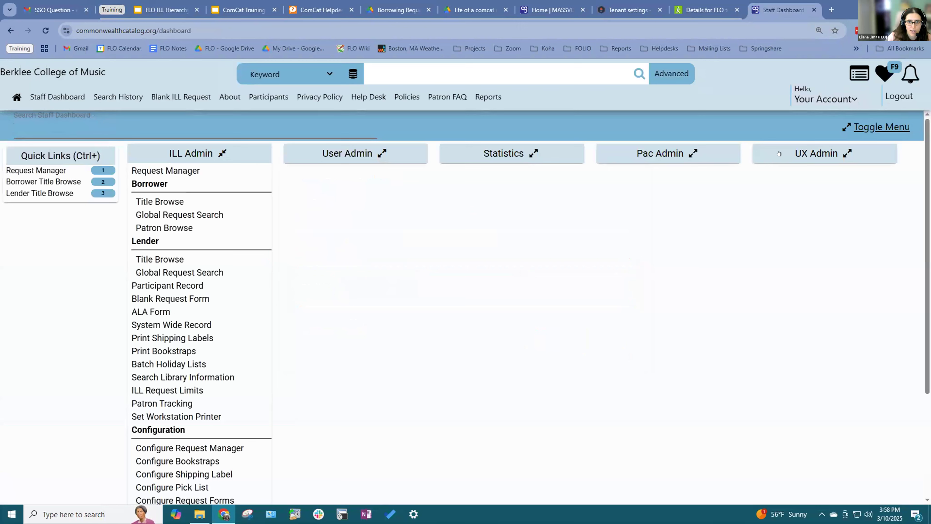
Step: Expand all Staff Dashboard menus and go to Pac Admin > Public Search Resources
left_click(859, 128)
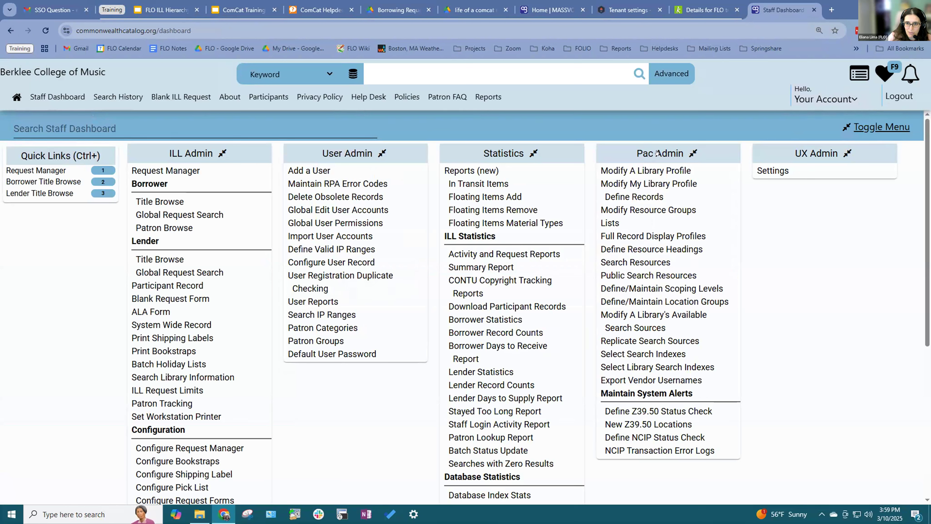
left_click(638, 275)
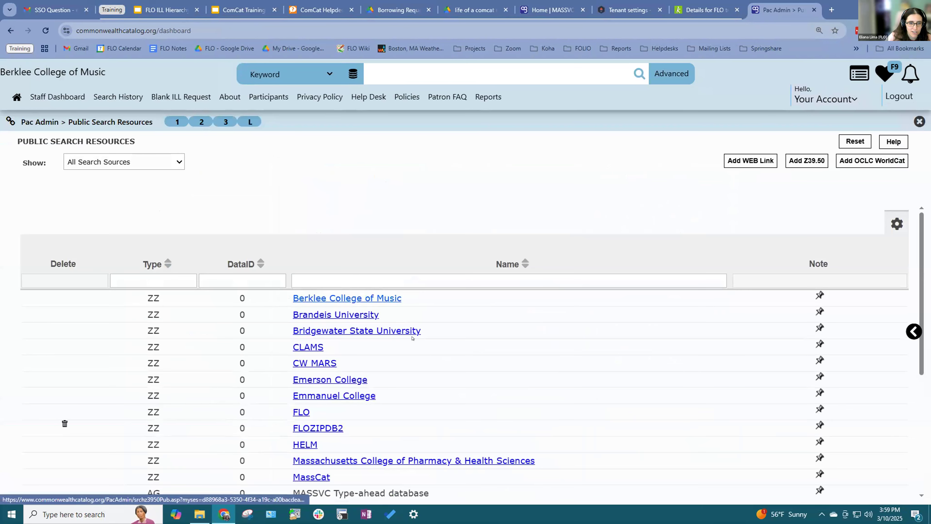
Step: View Berklee College of Music's Z39.50 Database Definition and scroll through its location table
left_click(359, 299)
scroll(439, 319, "down", 1)
scroll(438, 320, "down", 10)
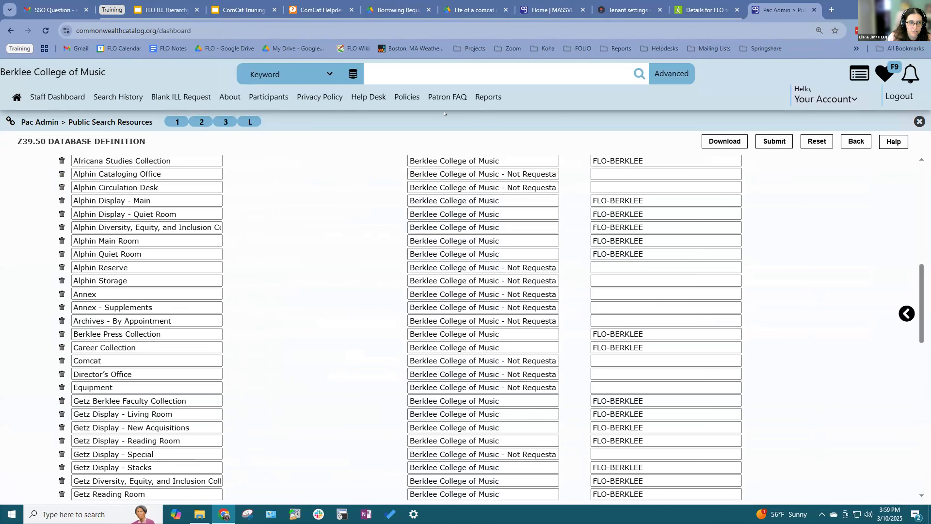
scroll(150, 330, "up", 2)
scroll(150, 306, "down", 1)
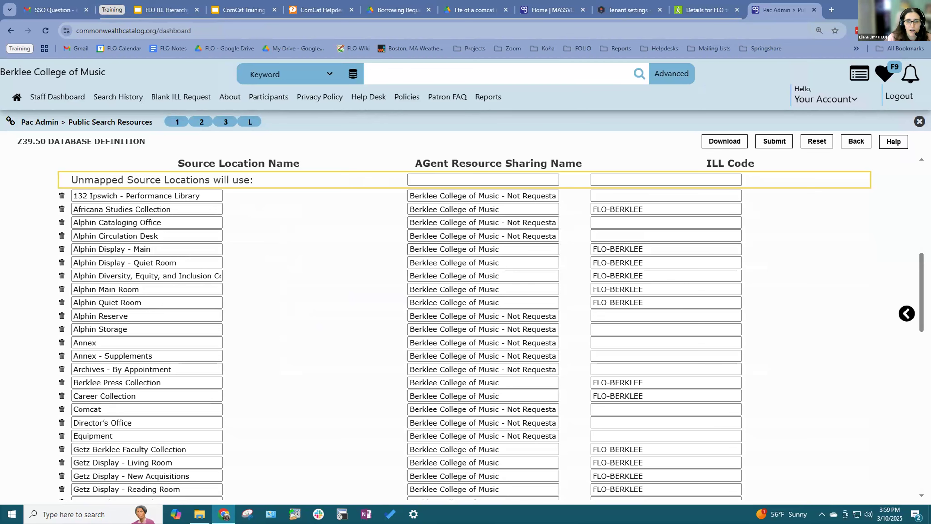
scroll(478, 237, "down", 15)
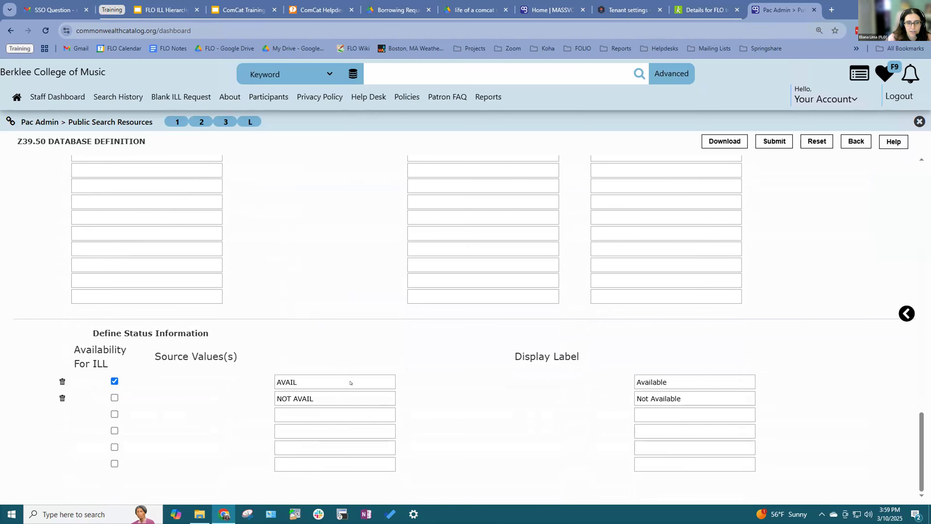
scroll(350, 382, "up", 15)
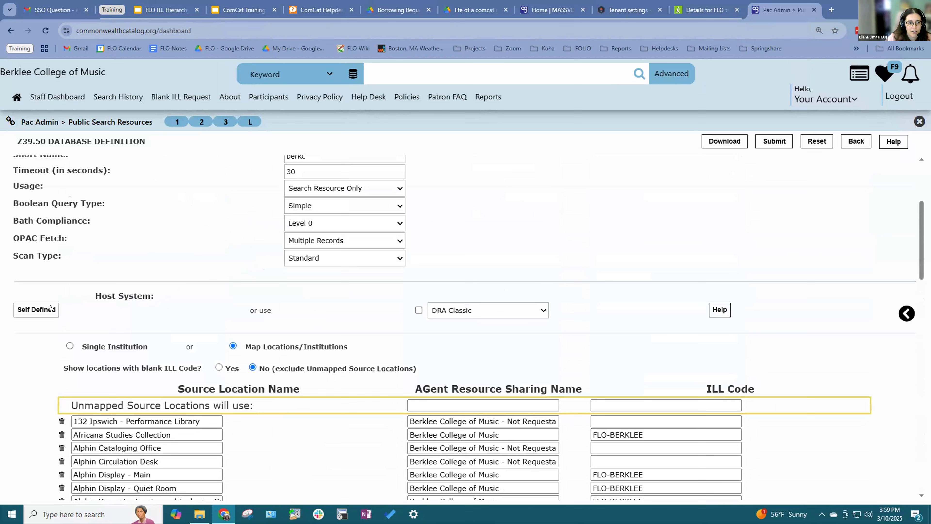
left_click(42, 309)
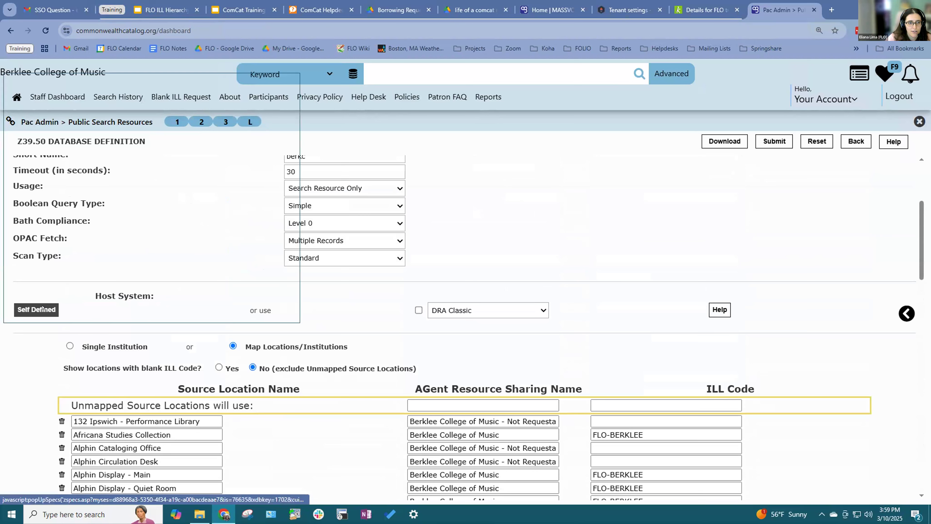
scroll(275, 253, "down", 15)
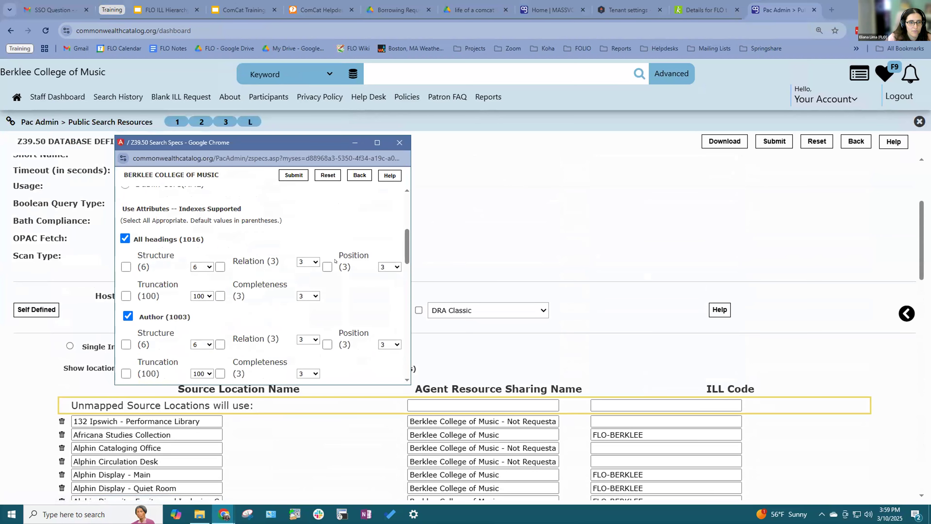
scroll(222, 244, "up", 1)
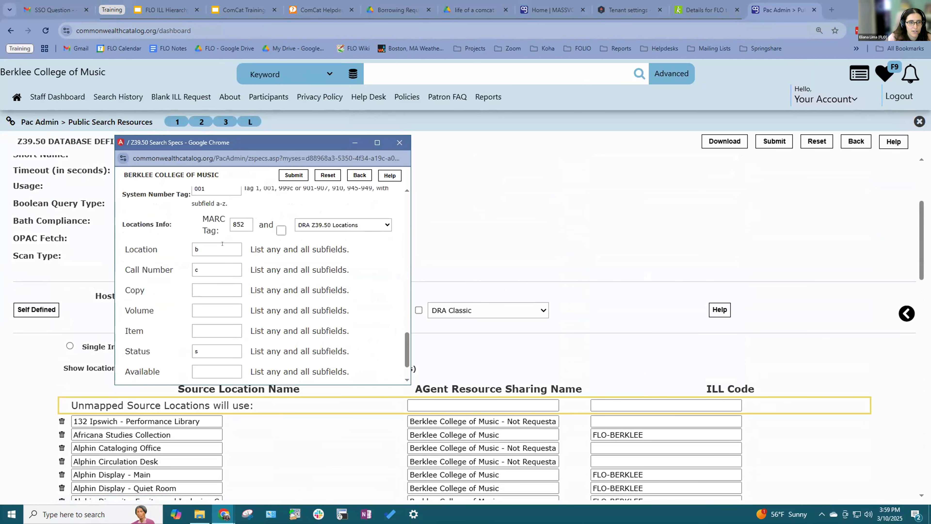
left_click_drag(243, 221, 220, 220)
left_click_drag(201, 249, 185, 268)
left_click_drag(205, 351, 158, 346)
left_click(297, 336)
left_click(390, 143)
scroll(531, 324, "down", 4)
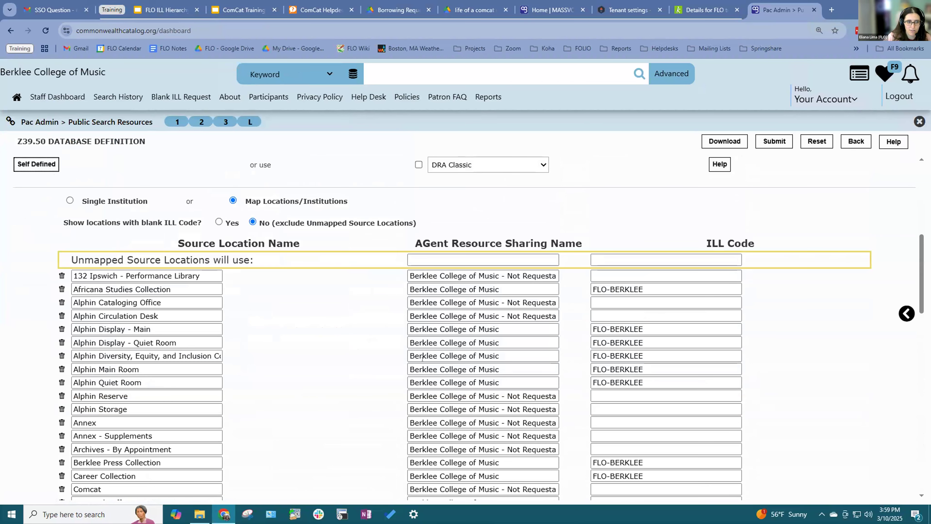
left_click_drag(410, 302, 570, 298)
left_click(524, 283)
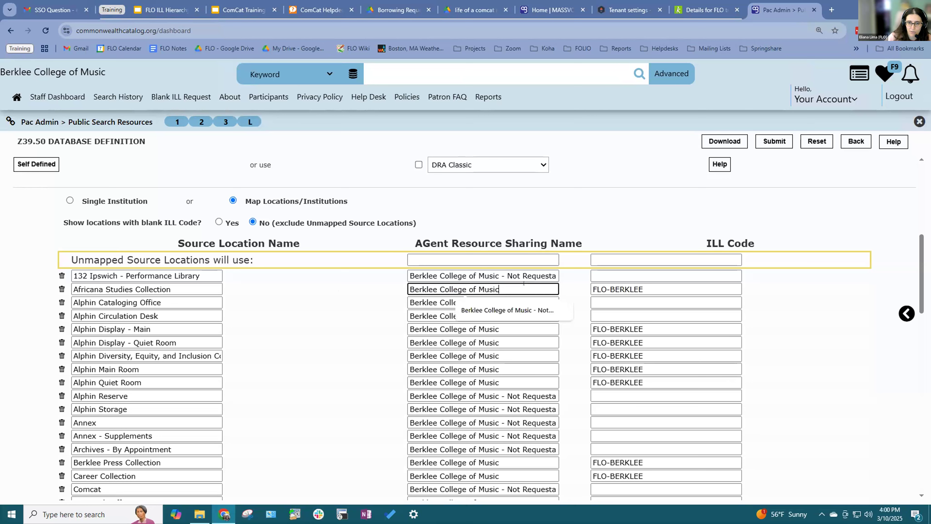
left_click(553, 315)
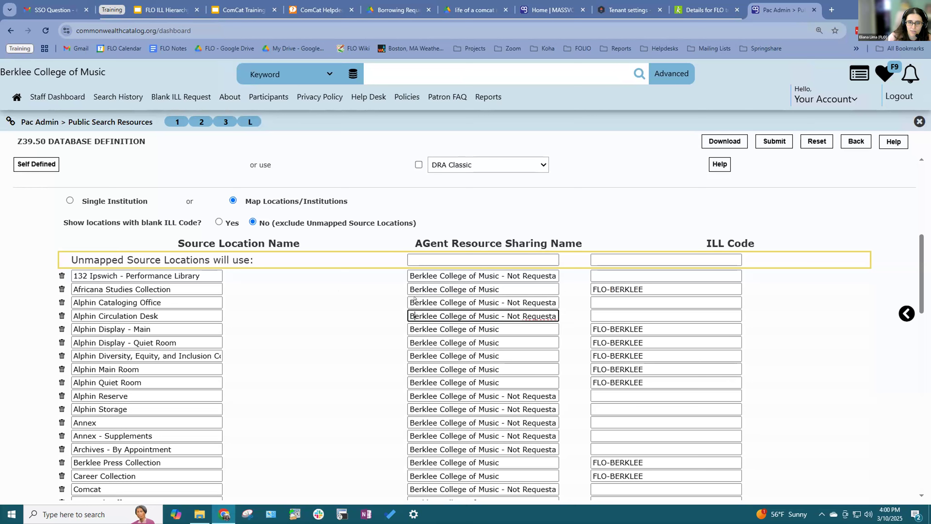
left_click_drag(411, 303, 624, 306)
left_click(648, 237)
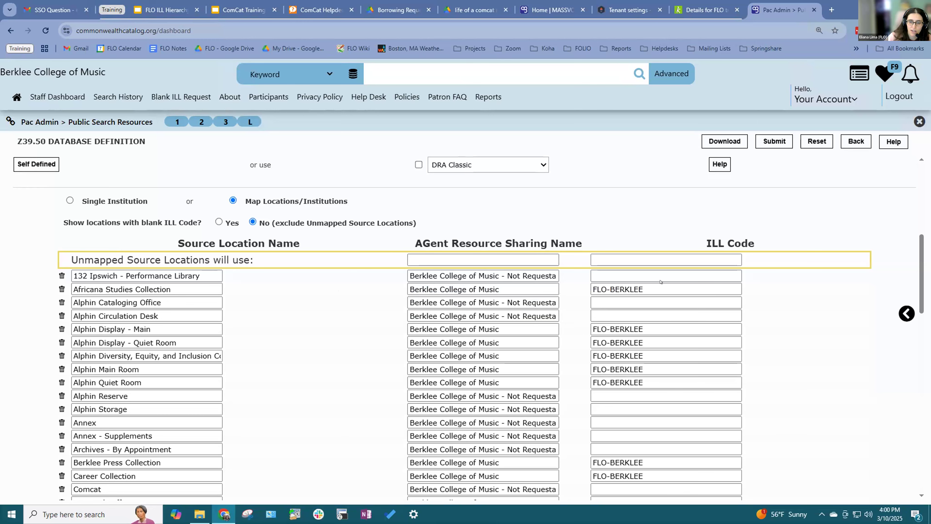
scroll(283, 329, "down", 3)
scroll(281, 332, "up", 10)
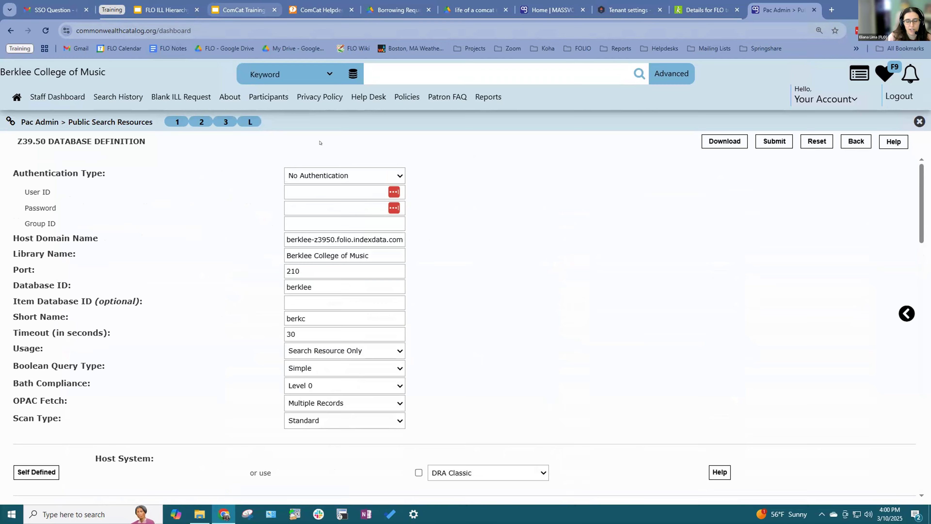
left_click(243, 10)
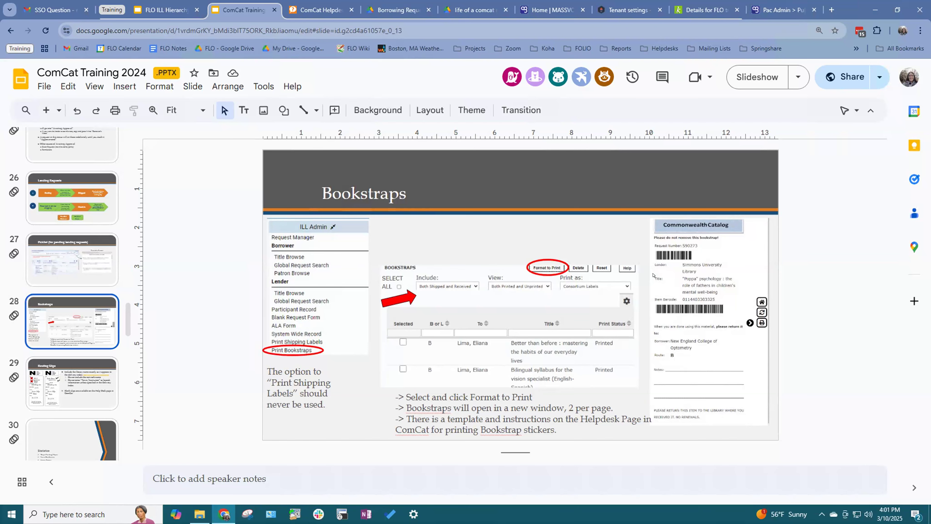
key("ctrl+9")
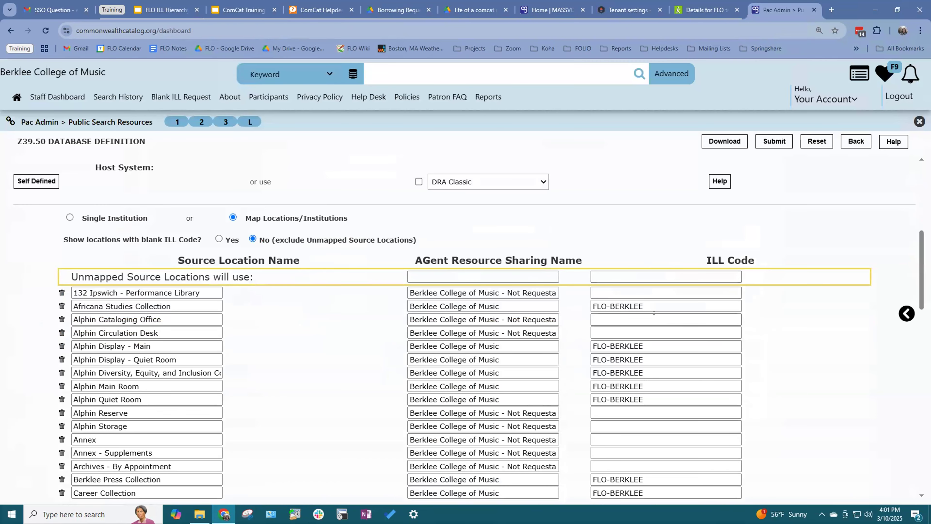
Step: Scroll the Berklee location mapping table, then return to the ComCat Training slides
scroll(653, 313, "down", 1)
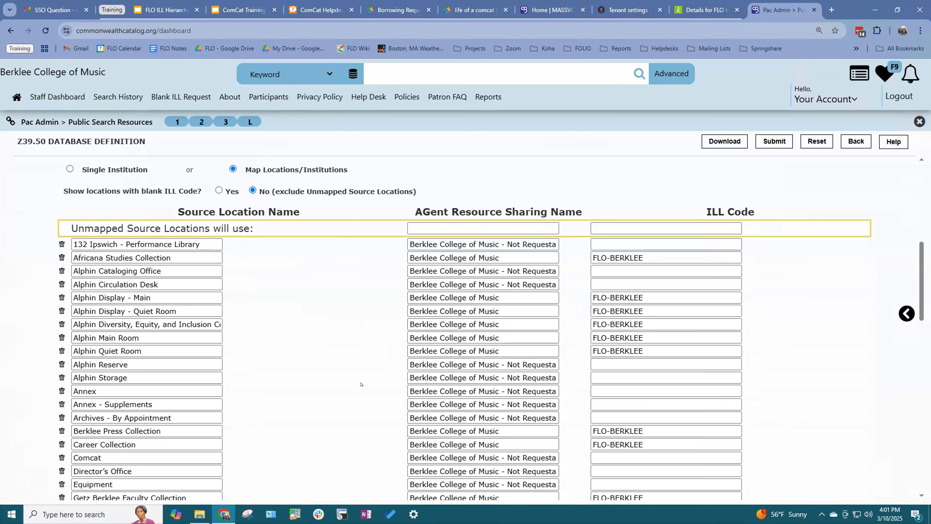
scroll(363, 379, "down", 3)
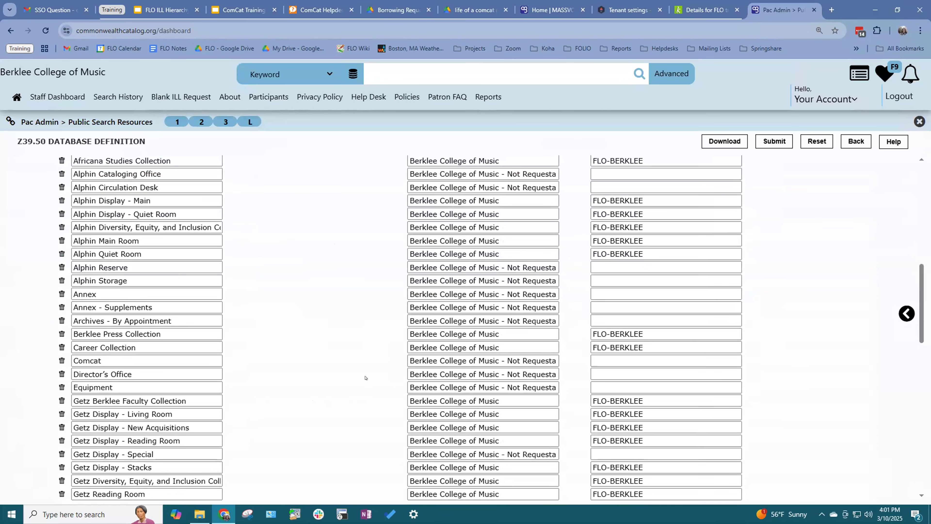
scroll(359, 376, "up", 7)
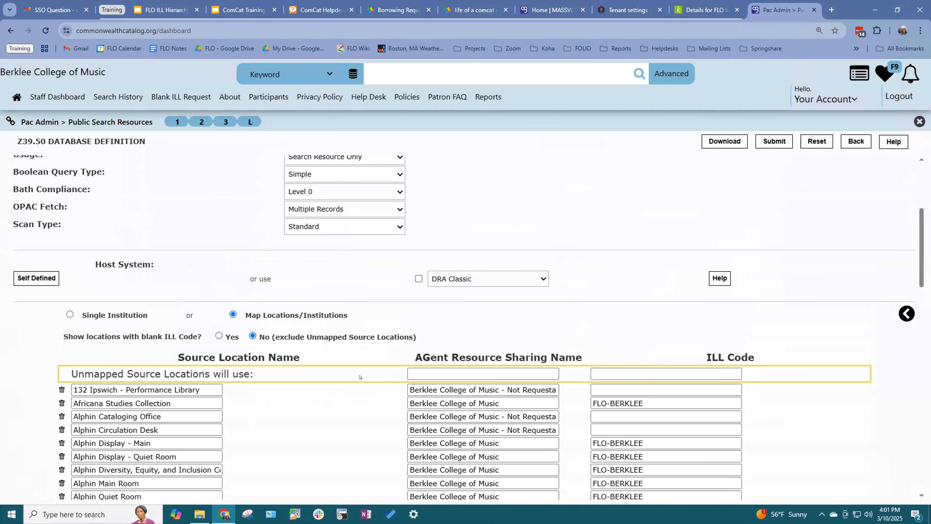
scroll(357, 376, "up", 5)
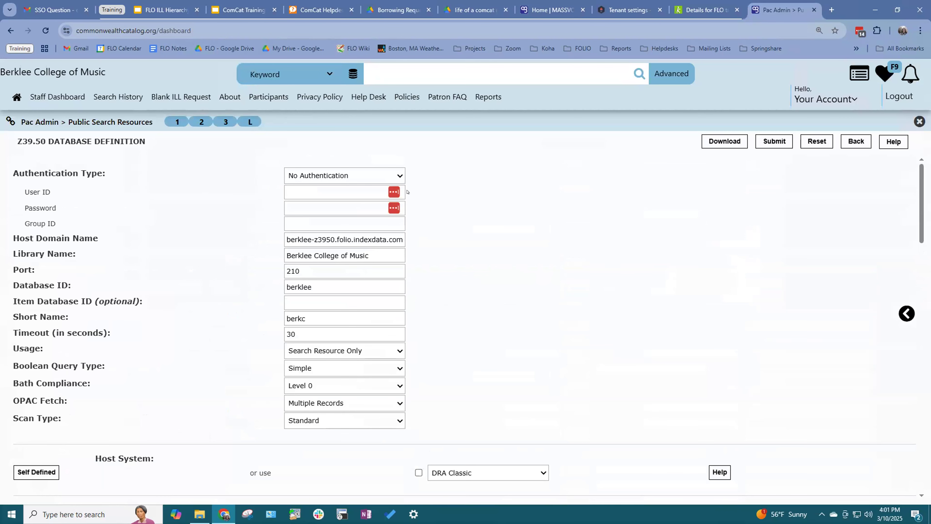
left_click(244, 8)
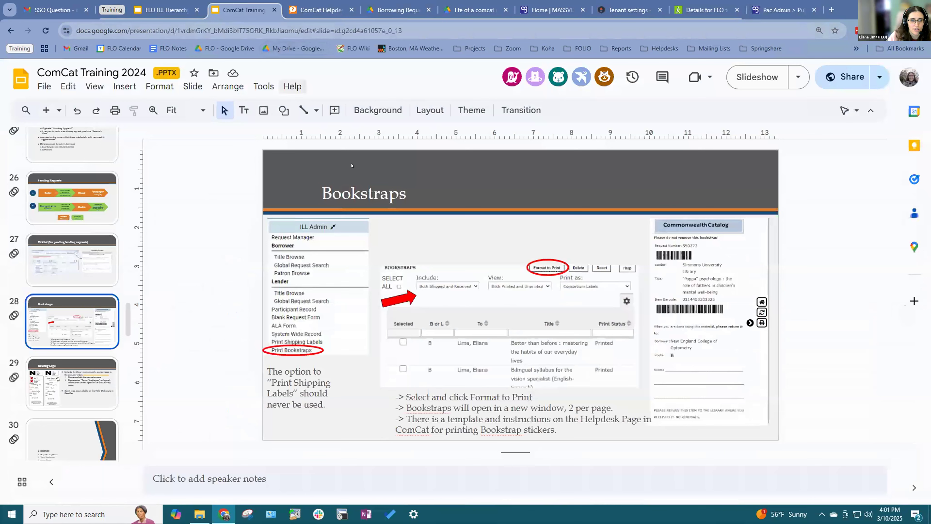
Step: Check the deck's Share settings, close them, and start the full-screen slideshow
left_click(825, 78)
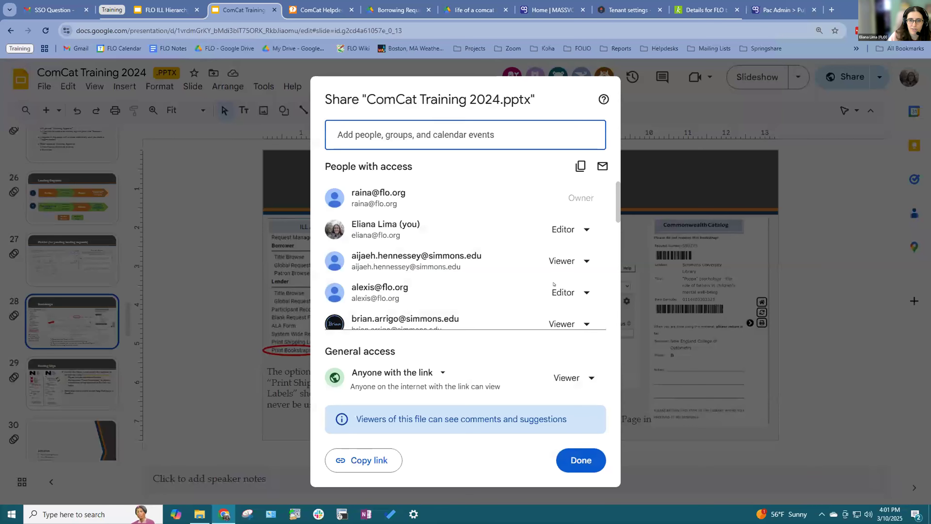
left_click(789, 76)
left_click(768, 77)
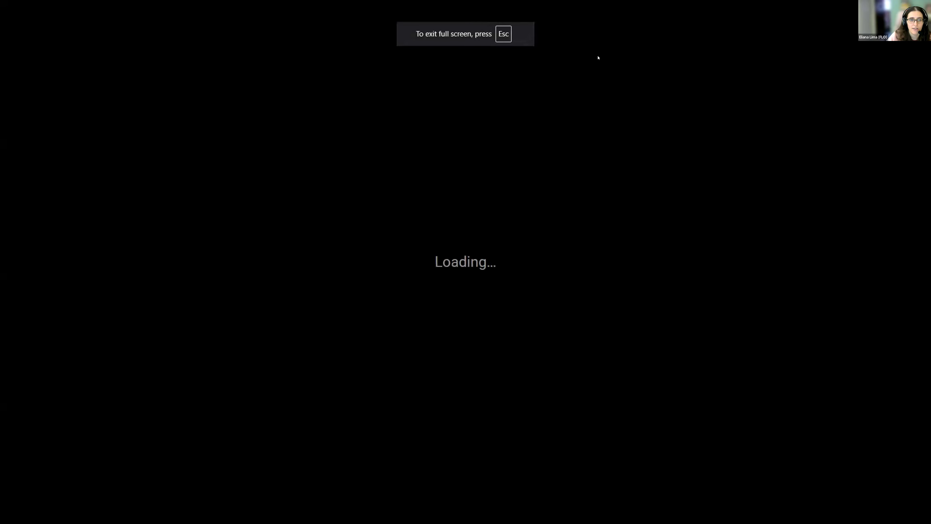
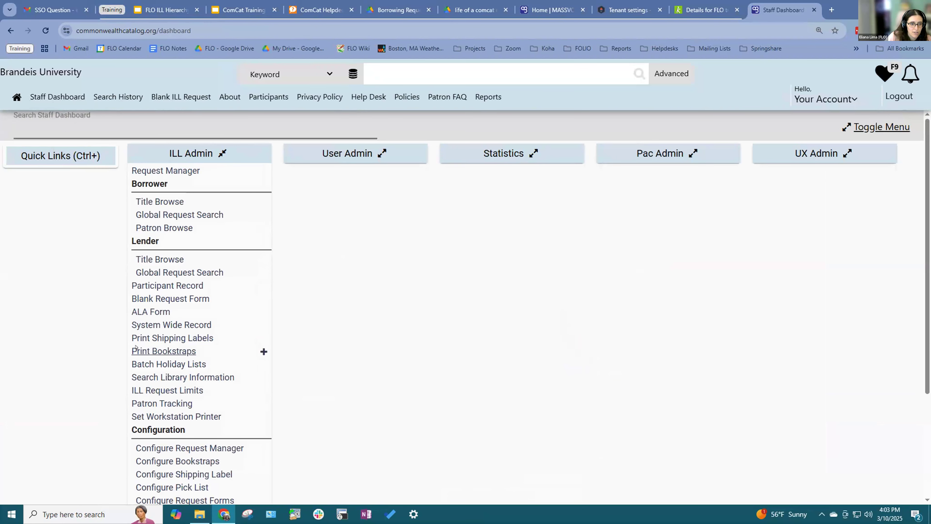
Step: Open Print Bookstraps from the ILL Admin menu on the Staff Dashboard
left_click(137, 350)
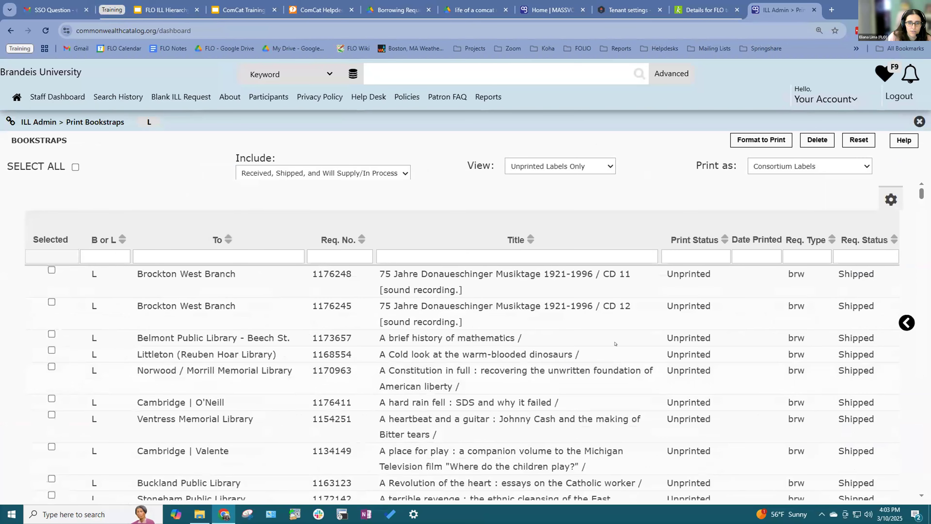
Step: Show Printed Labels Only, sort by B or L, and mark the Woburn Public Library bookstrap
left_click(531, 167)
left_click(543, 194)
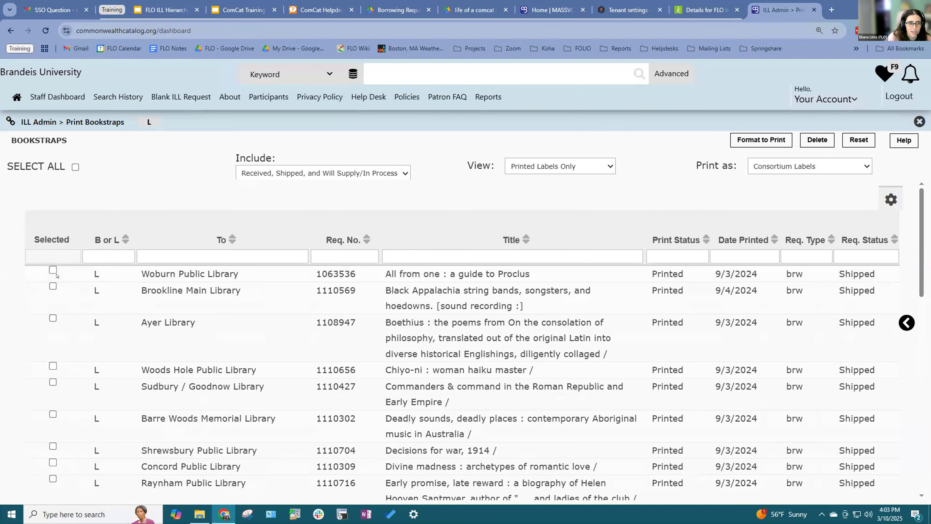
left_click(97, 239)
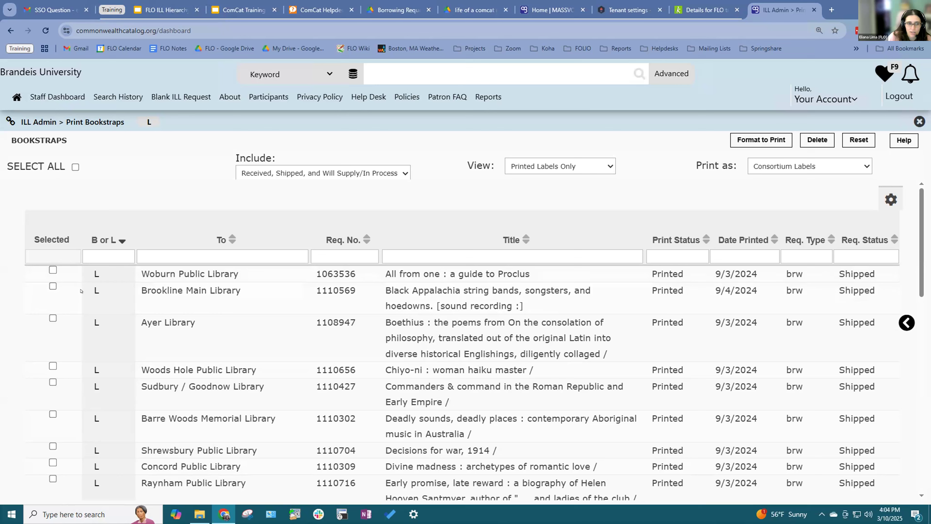
left_click(53, 270)
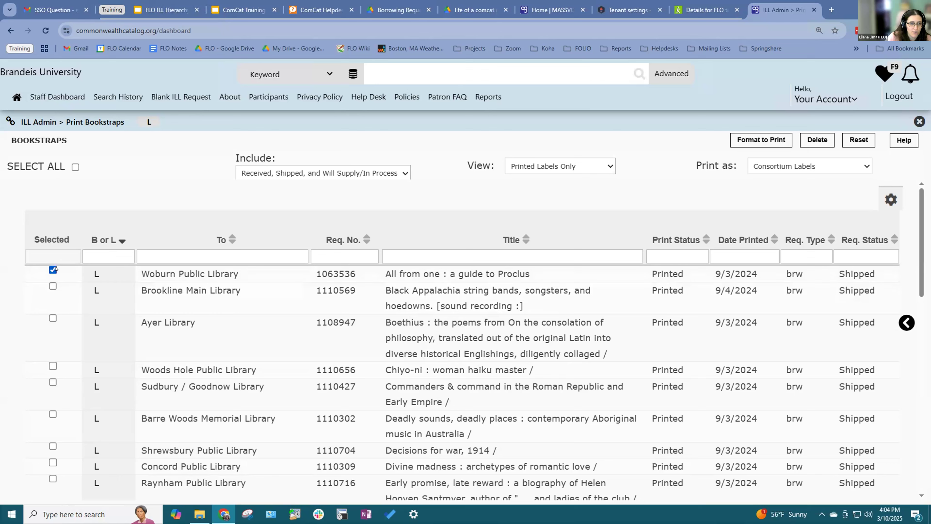
Step: Format the marked Woburn Public Library bookstrap for printing
left_click(750, 135)
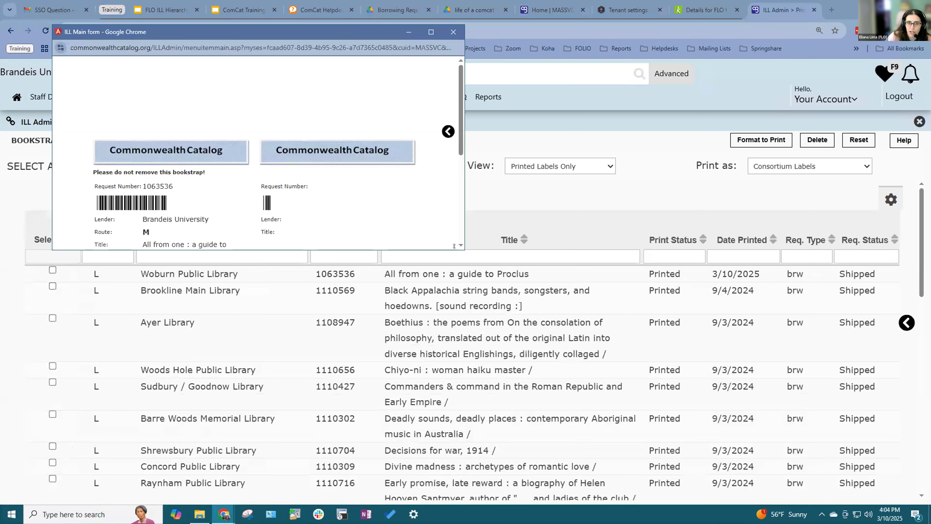
double_click(358, 212)
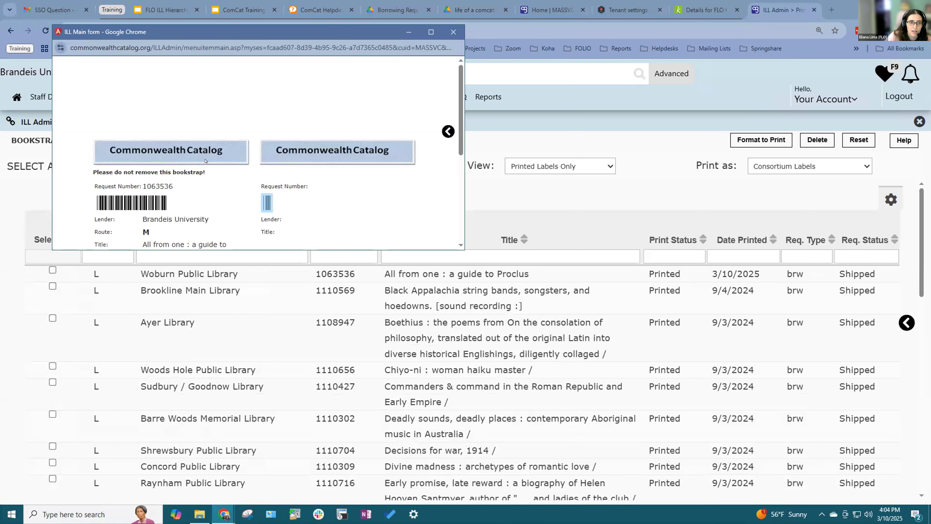
left_click_drag(129, 32, 205, 161)
scroll(283, 210, "down", 3)
scroll(468, 191, "up", 2)
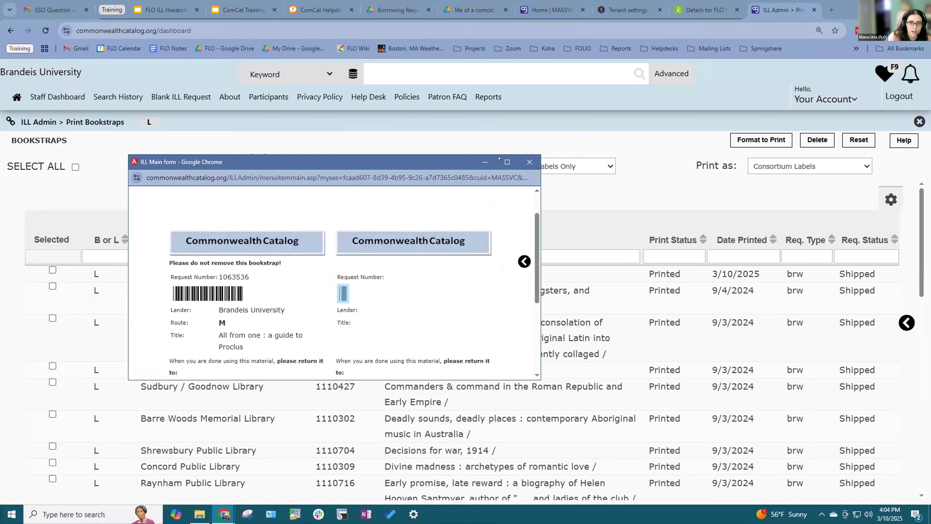
Step: Review the bookstrap full screen, noting the second label's empty fields, then close the preview
left_click(507, 162)
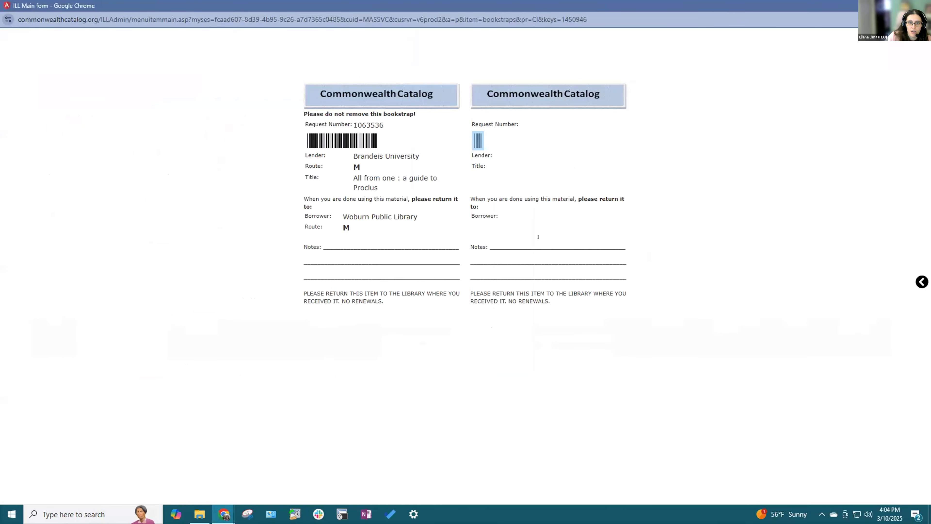
left_click_drag(470, 143, 531, 164)
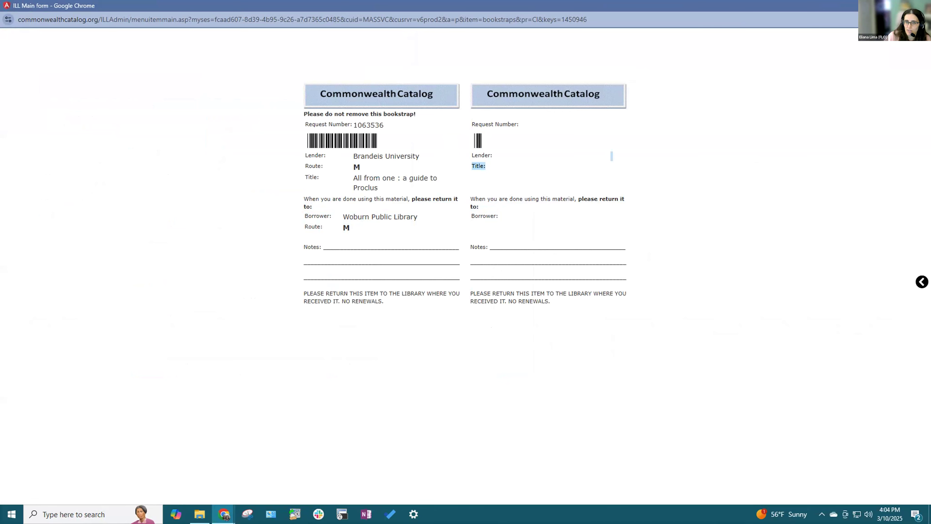
left_click(922, 6)
left_click(592, 161)
left_click(436, 198)
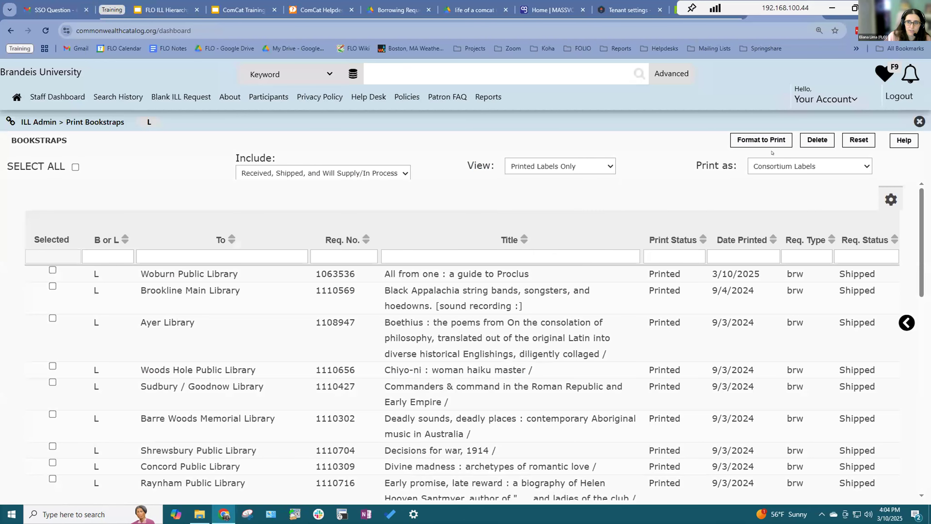
Step: Try the Avery 6464 Labels (Landscape) format, then switch back to Consortium Labels
left_click(807, 166)
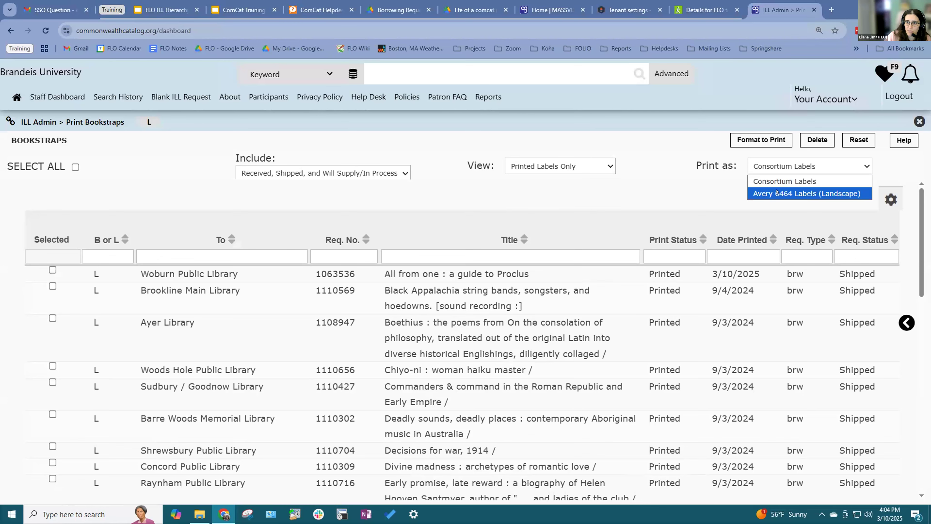
left_click(776, 193)
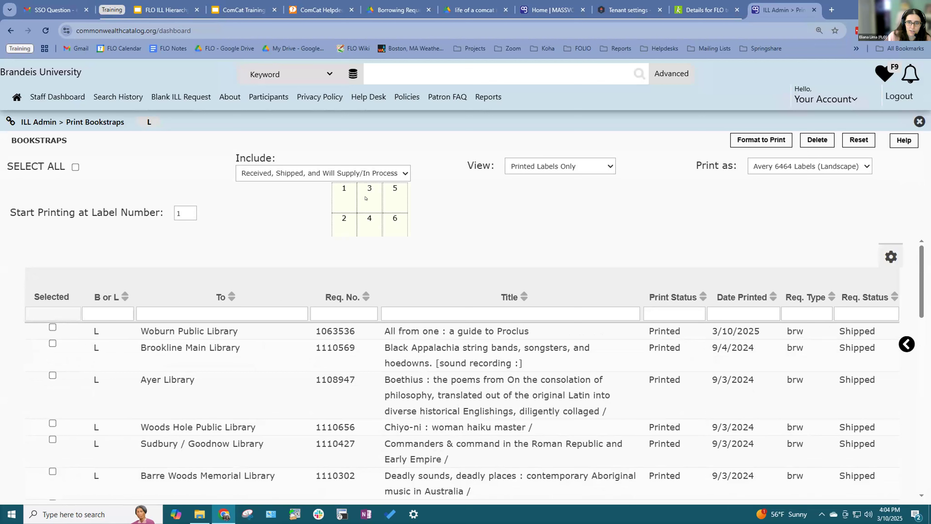
left_click(747, 173)
left_click(769, 182)
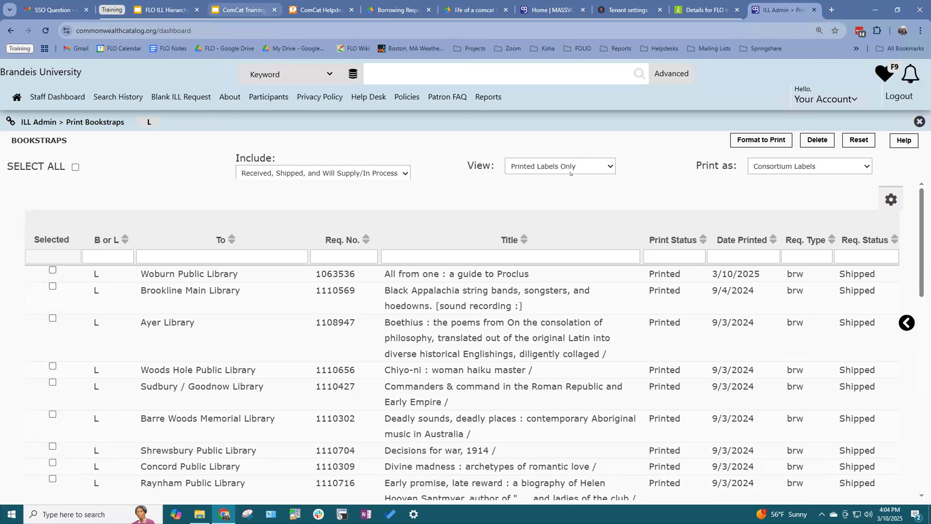
Step: Keep View on Printed Labels Only and re-mark the Woburn Public Library bookstrap
left_click(562, 167)
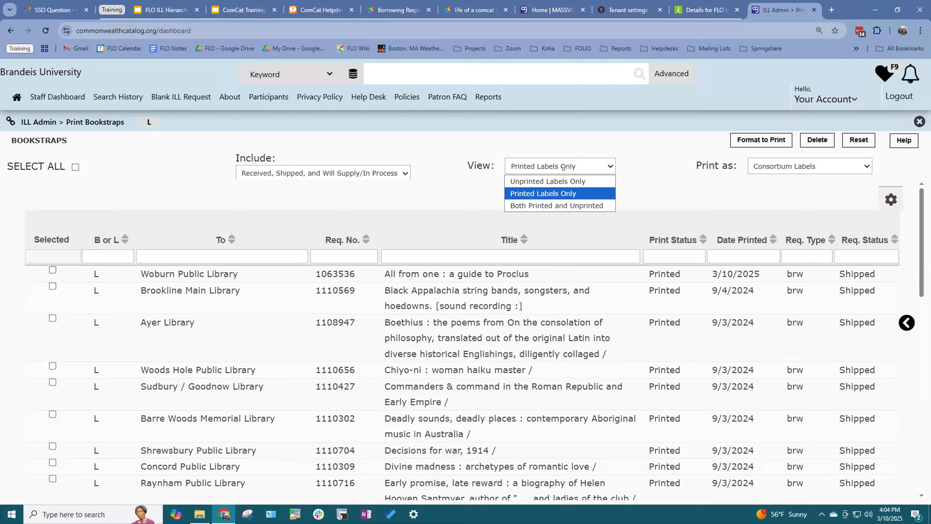
left_click(614, 159)
left_click(53, 271)
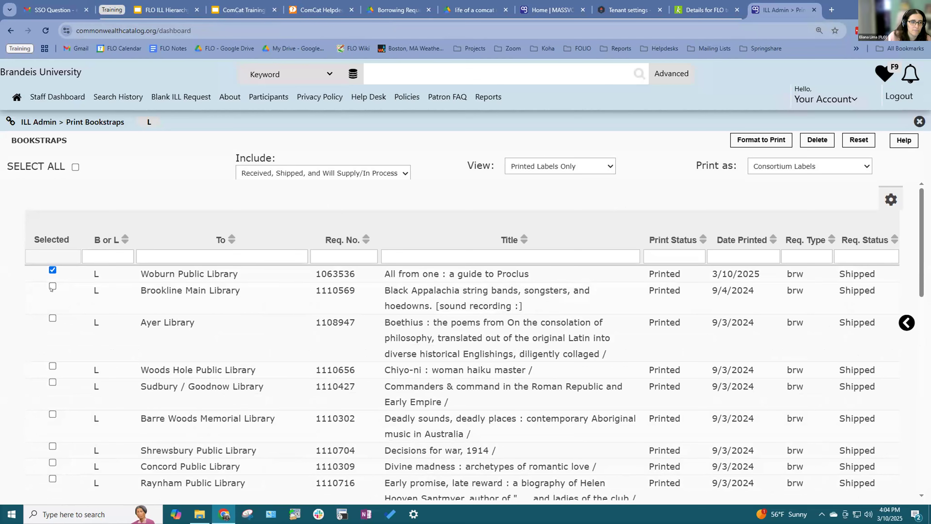
Step: Also mark Brookline Main Library and Ayer Library, and format all three as Consortium Labels
left_click(52, 286)
left_click(52, 318)
left_click(816, 166)
left_click(815, 178)
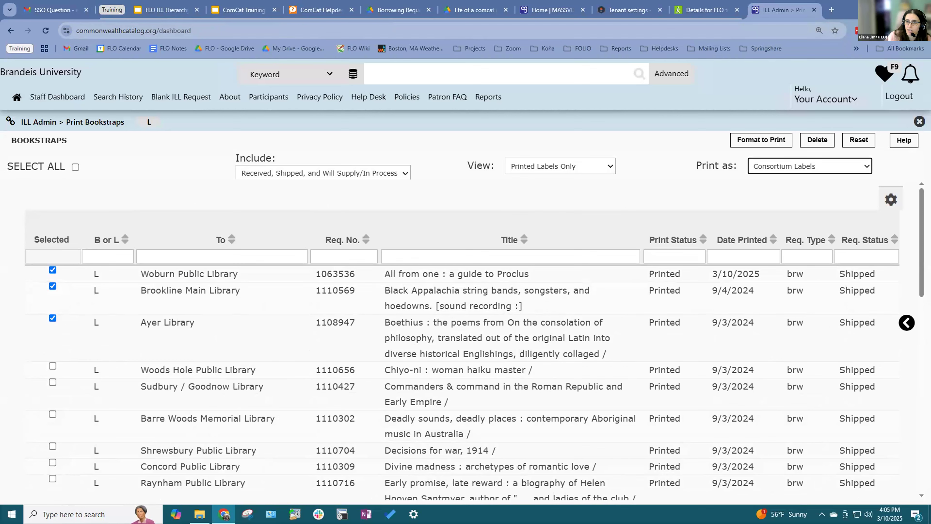
left_click(771, 142)
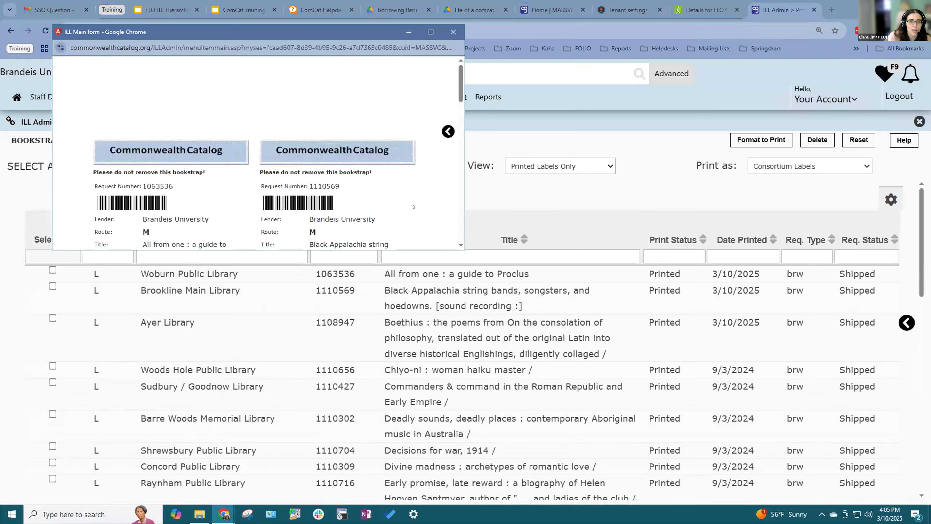
Step: Review the three formatted bookstraps in the full-screen preview
scroll(412, 206, "down", 5)
scroll(411, 205, "up", 6)
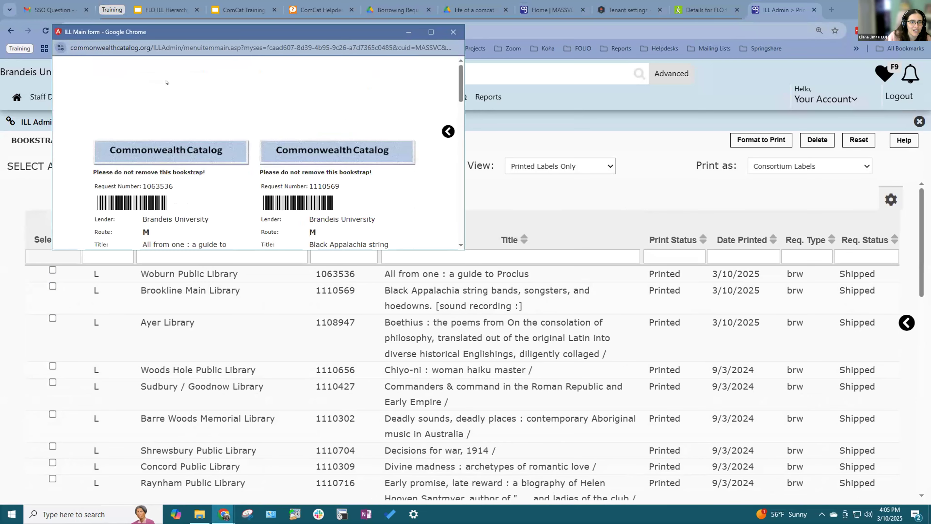
left_click_drag(180, 34, 200, 173)
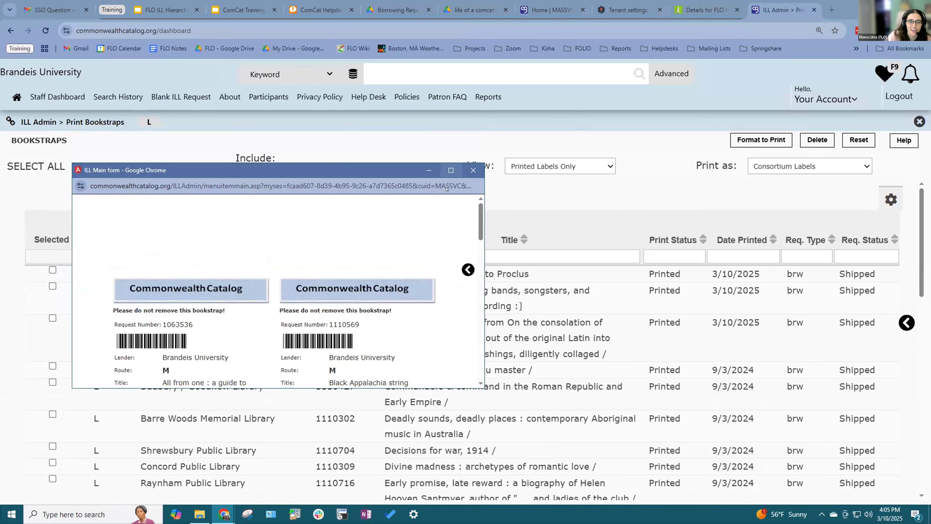
left_click(451, 170)
scroll(471, 225, "down", 5)
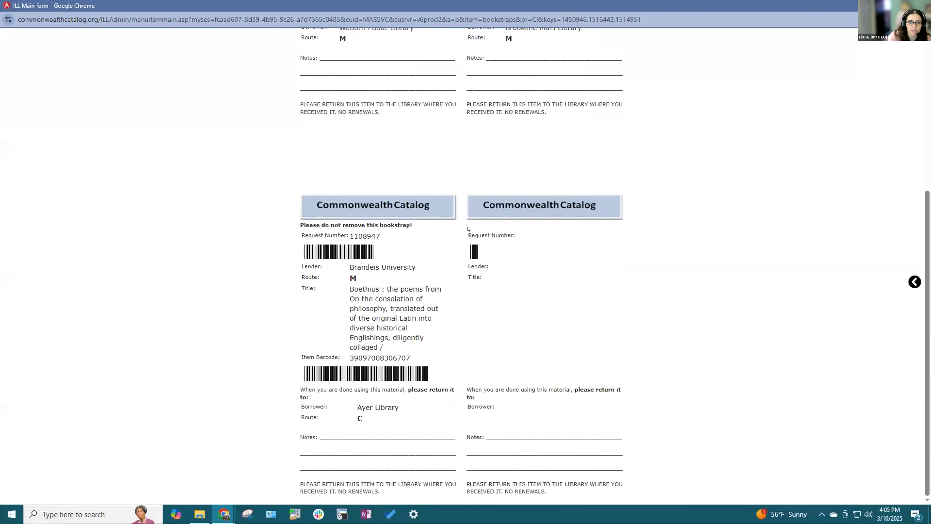
scroll(468, 229, "up", 5)
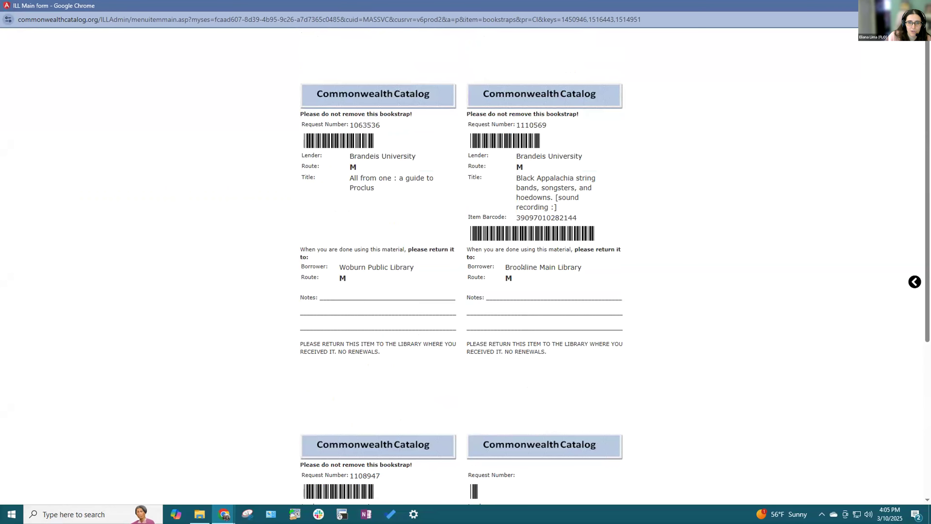
scroll(523, 267, "down", 3)
scroll(587, 279, "up", 3)
scroll(640, 289, "down", 2)
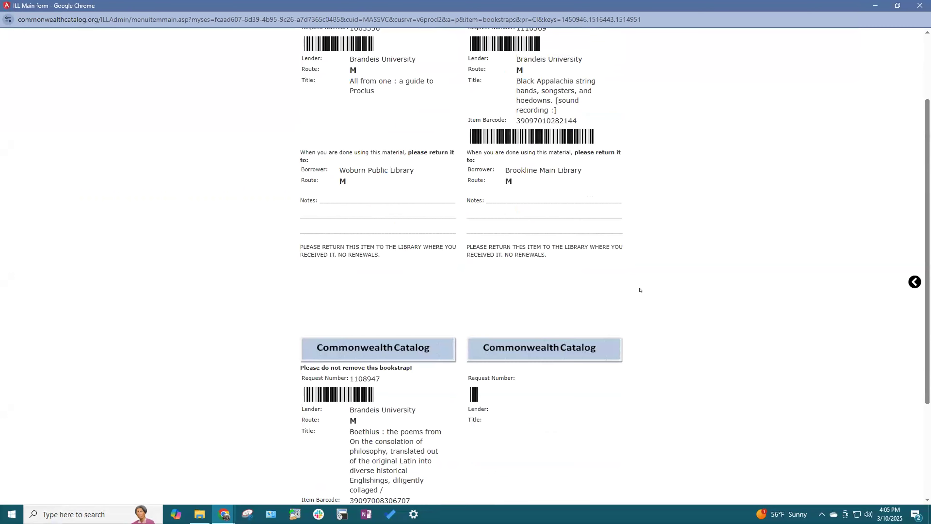
scroll(640, 290, "down", 3)
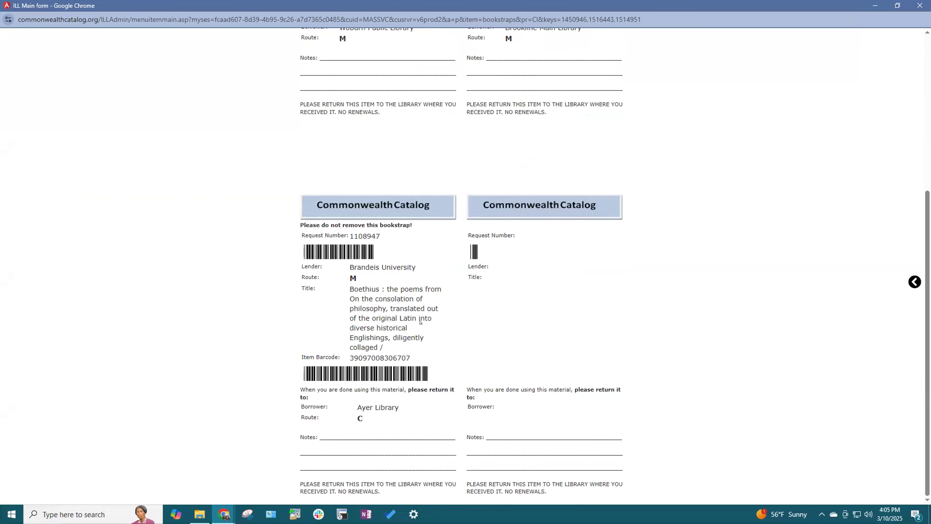
scroll(420, 321, "up", 5)
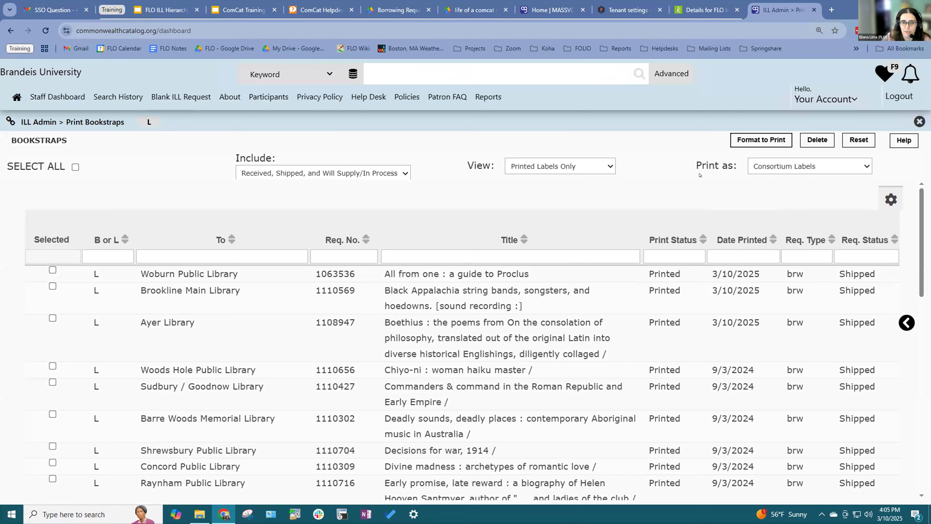
Step: Return to the ComCat Training slideshow, advance to Routing Slips, and exit to the editor
left_click(244, 10)
left_click(774, 74)
key("Right")
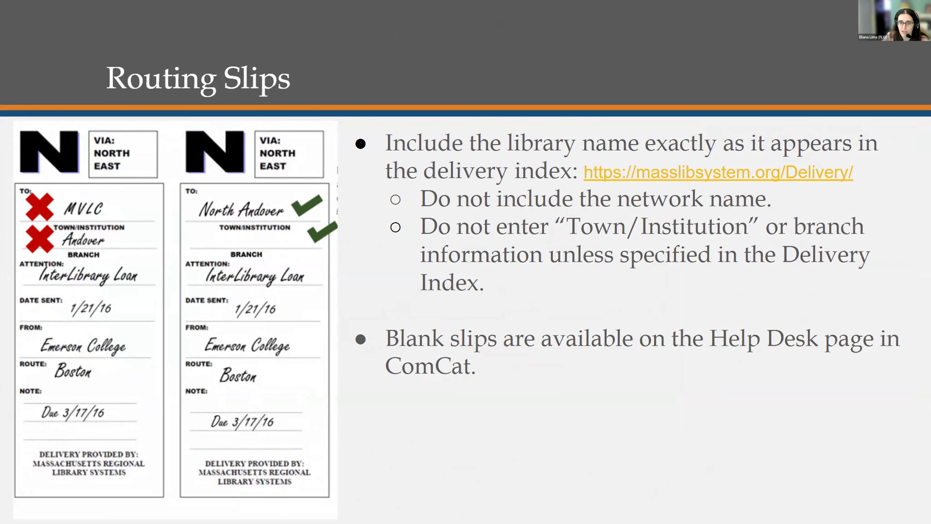
key("Escape")
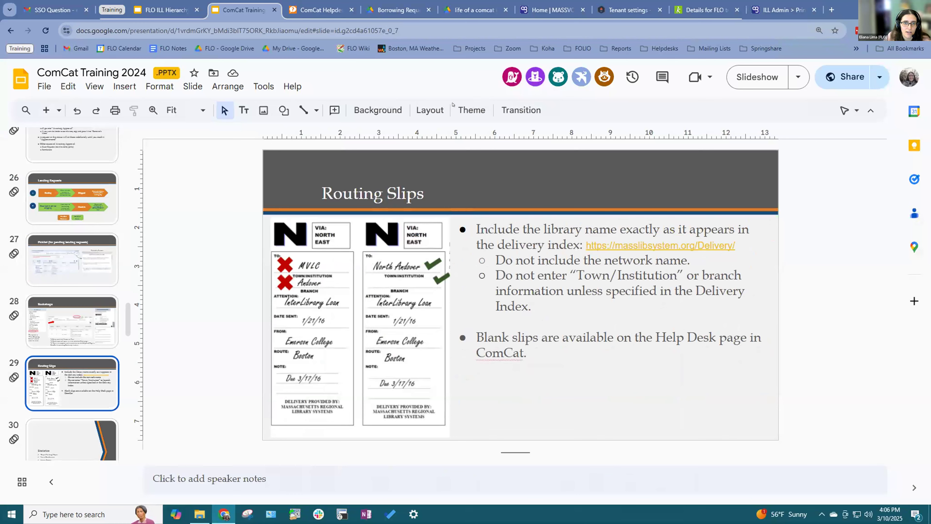
Step: On the Help Desk page, highlight the Delivery and Labeling heading and Instructions for Printing Bookstraps line
left_click(552, 10)
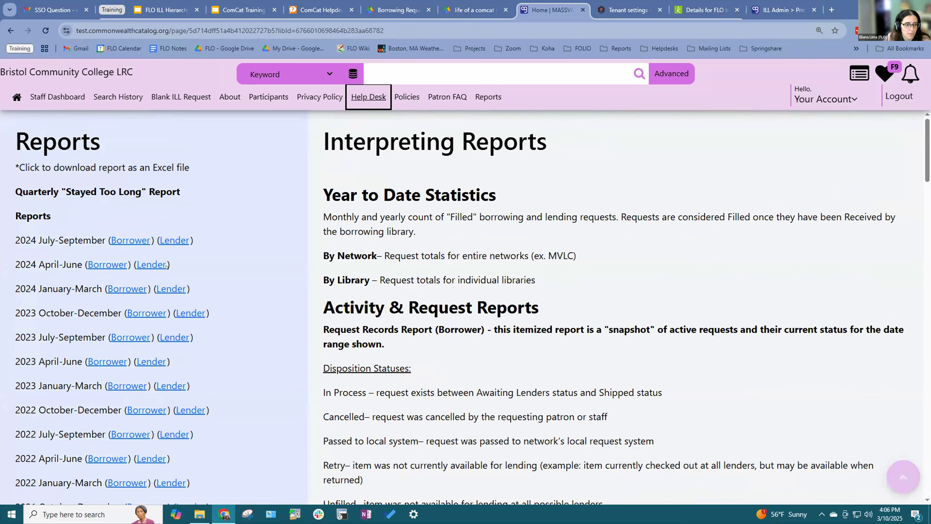
scroll(167, 266, "down", 15)
left_click_drag(14, 296, 187, 291)
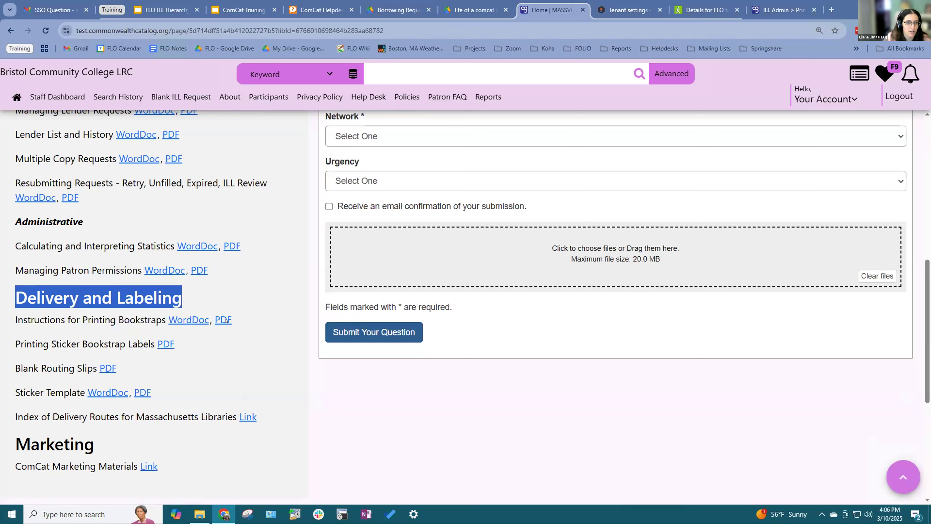
left_click(226, 329)
left_click_drag(17, 320, 159, 314)
left_click(158, 315)
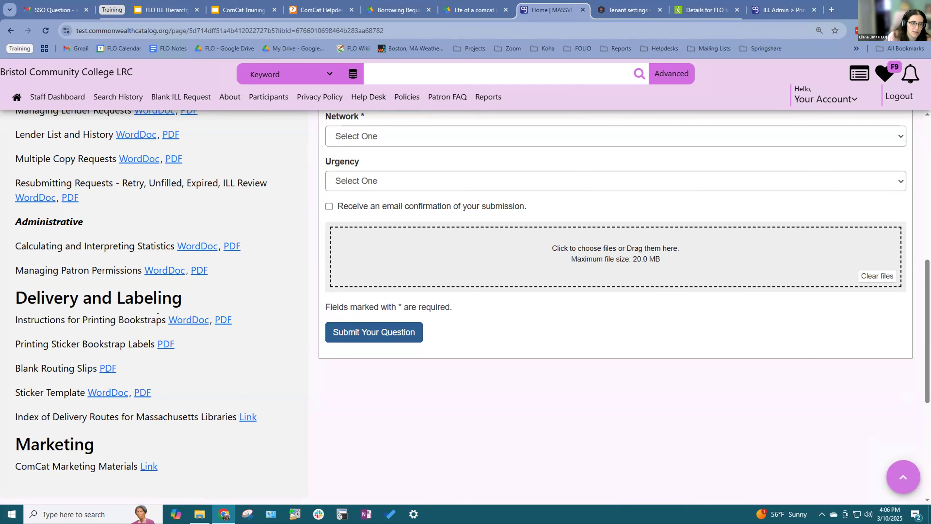
scroll(117, 321, "down", 1)
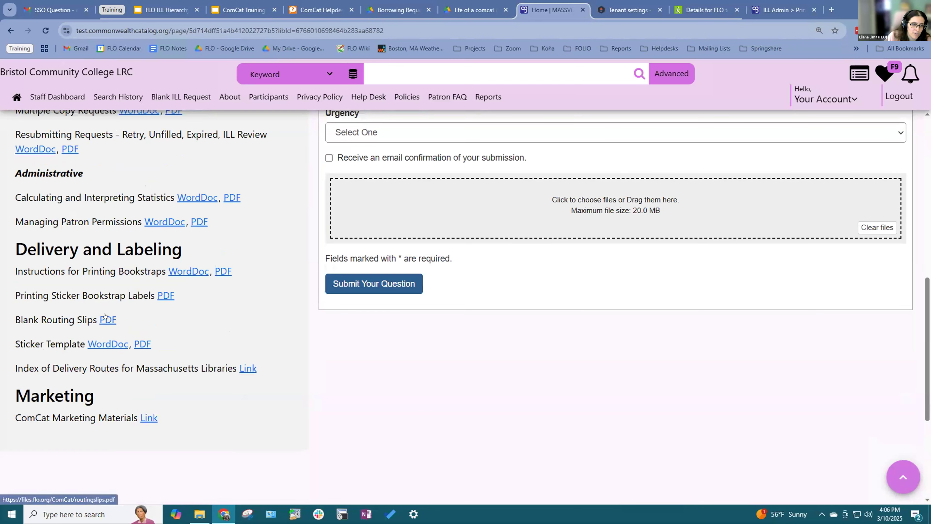
Step: Open the Blank Routing Slips PDF in a new tab and view it
right_click(110, 319)
left_click(159, 331)
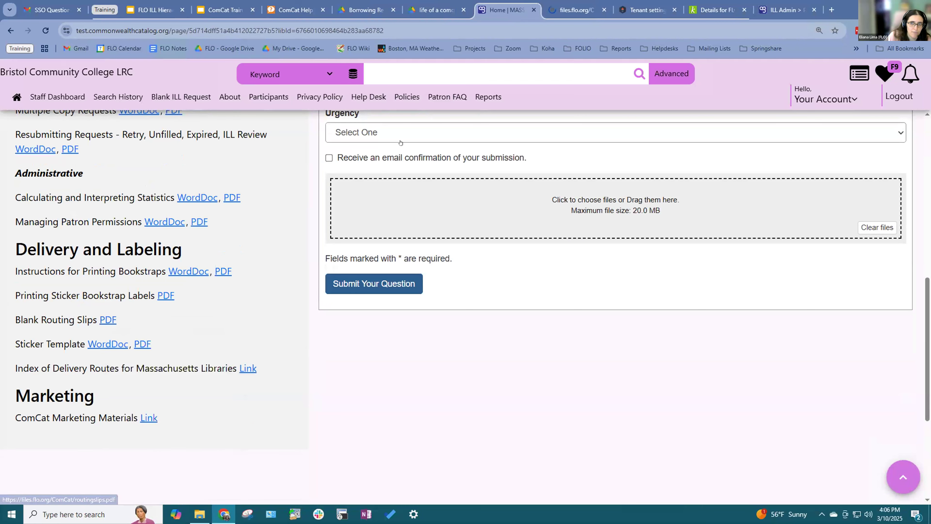
left_click(572, 10)
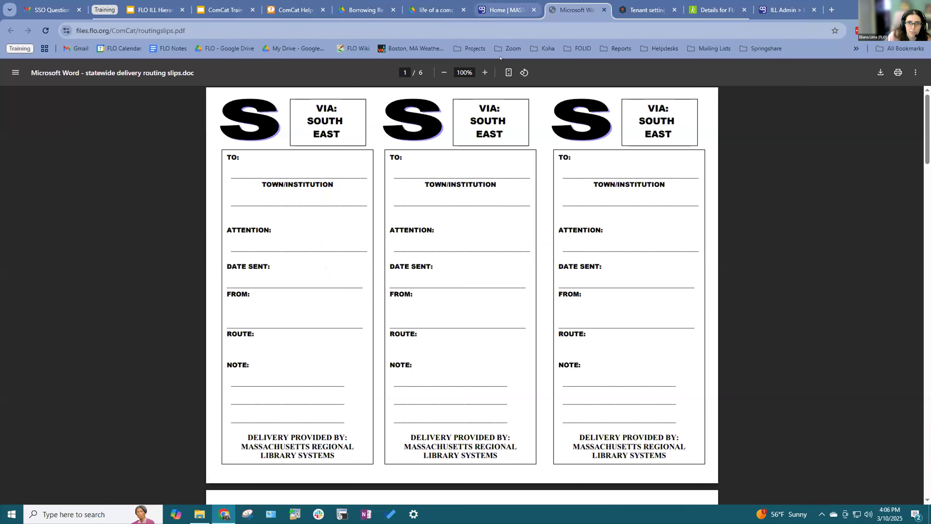
left_click(508, 10)
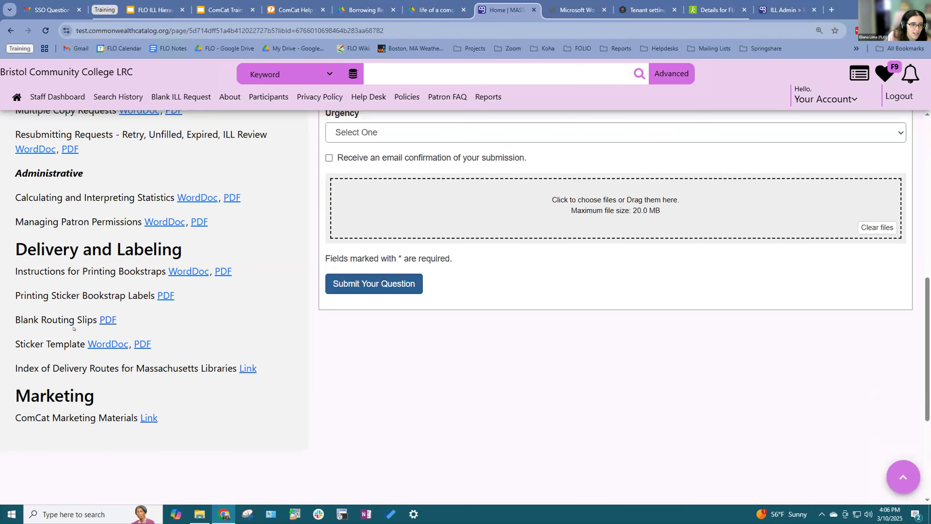
Step: Open the Delivery Routes Index in a new tab, view it, then return to the slides
right_click(243, 368)
left_click(290, 381)
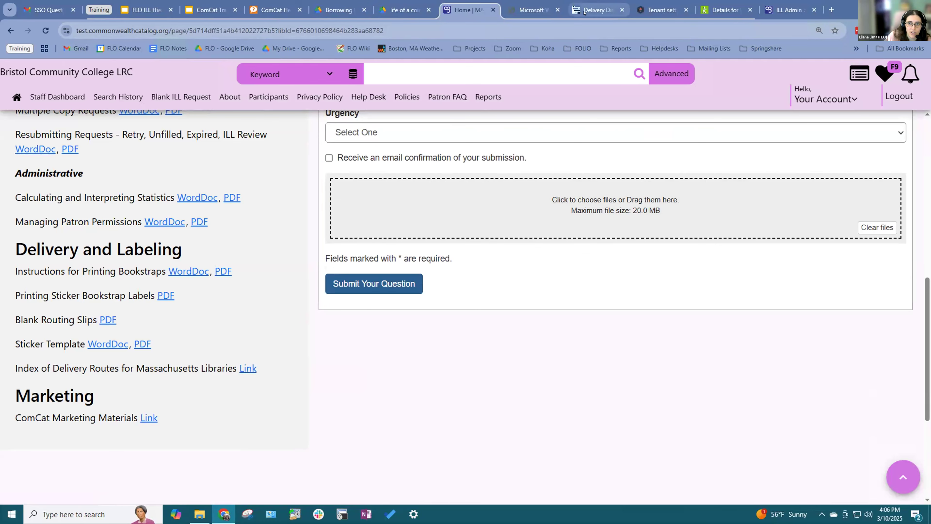
left_click(583, 10)
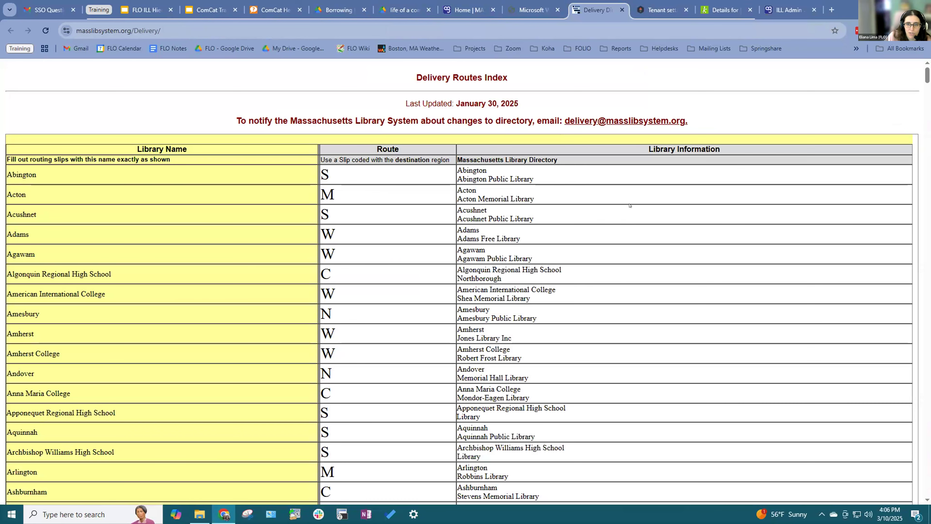
left_click(460, 9)
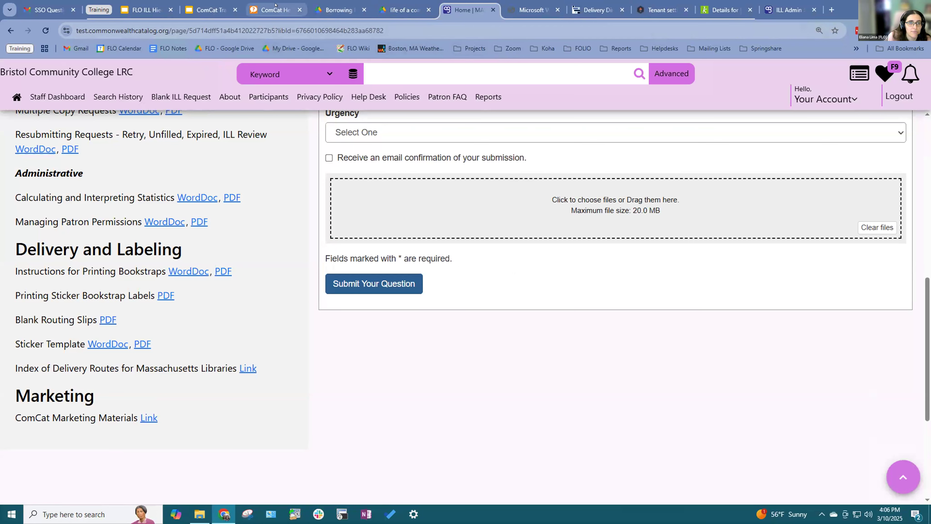
left_click(212, 10)
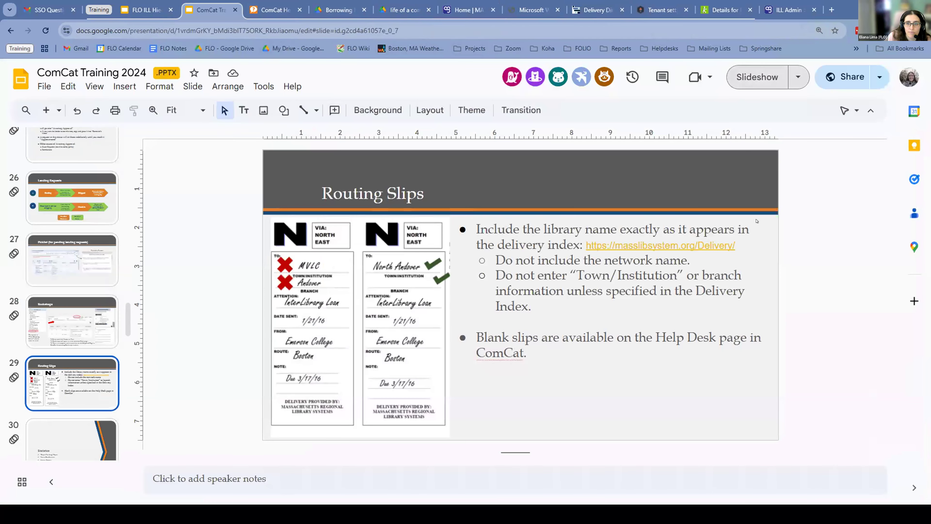
Step: Present the deck with Ctrl+F5 to the Statistics slide, then exit to slide 30 in the editor
key("ctrl+F5")
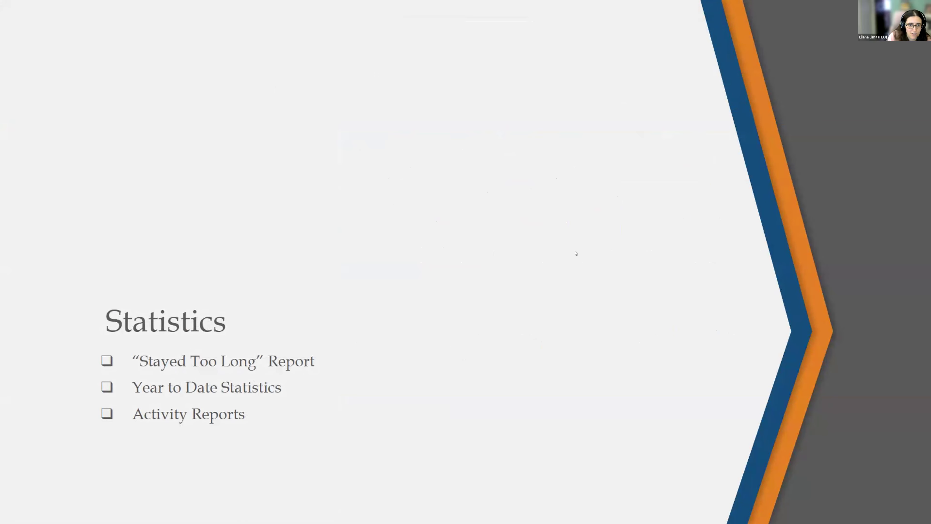
key("Right")
key("Left")
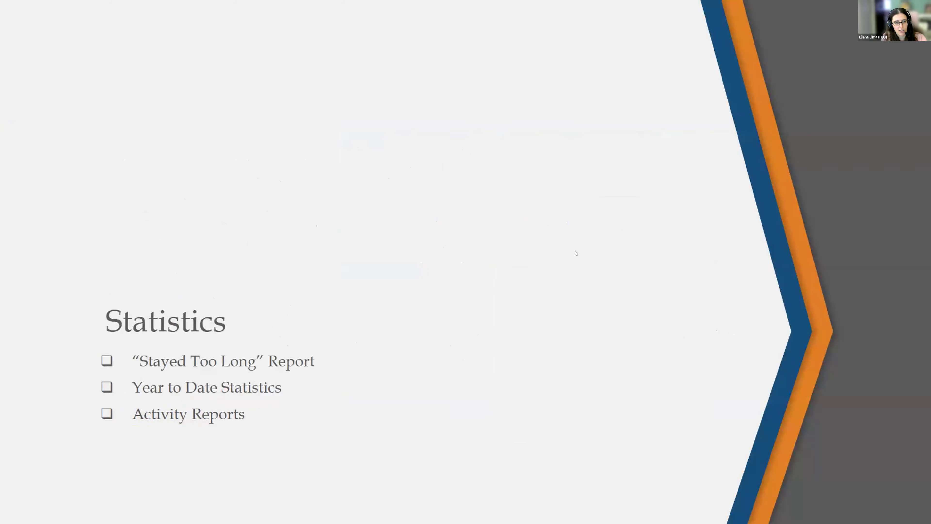
key("Escape")
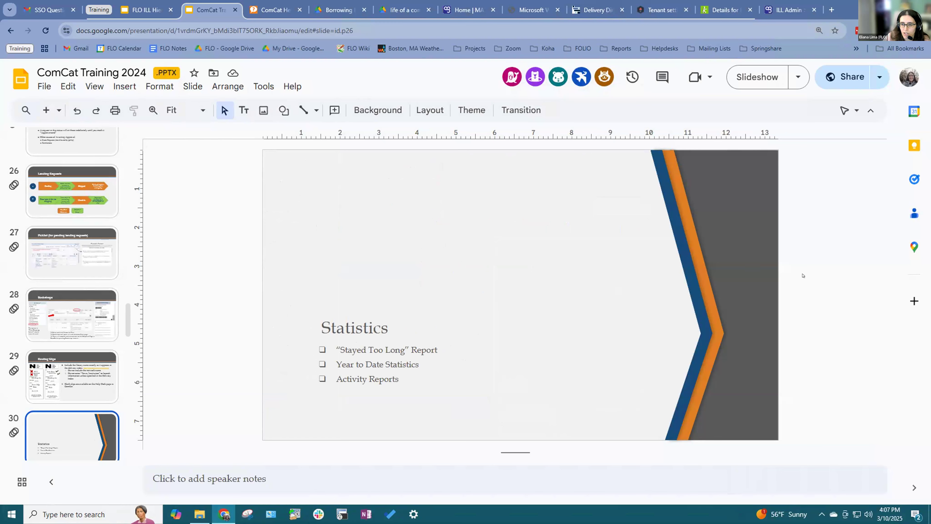
scroll(126, 352, "down", 15)
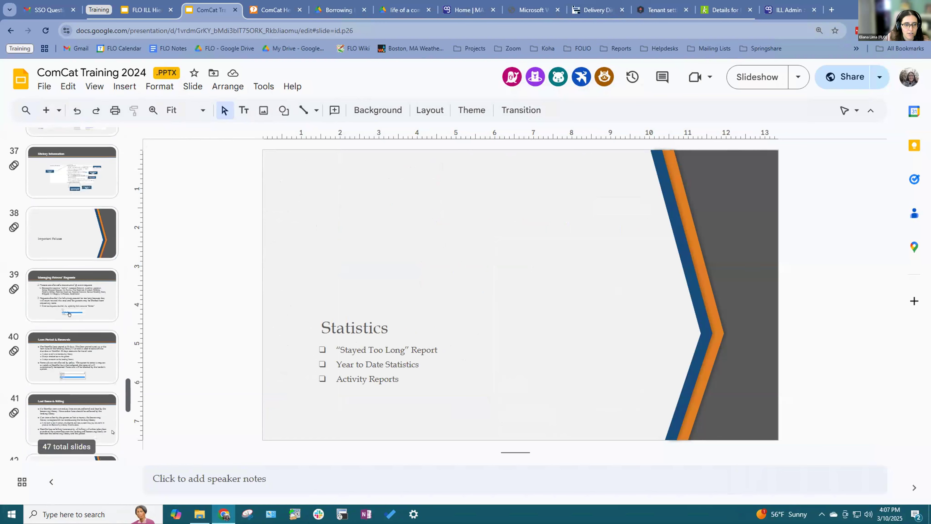
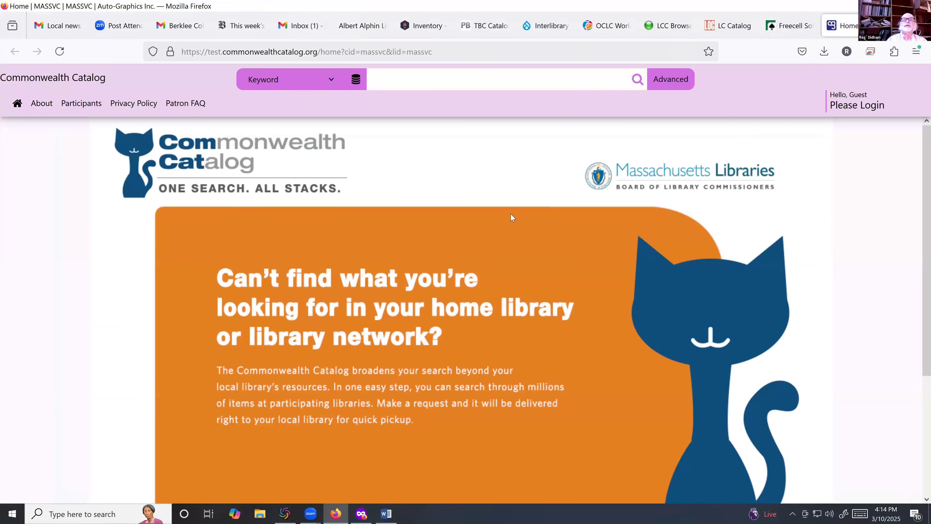
Step: Limit the catalog's search scope to HELM libraries only
scroll(495, 208, "down", 5)
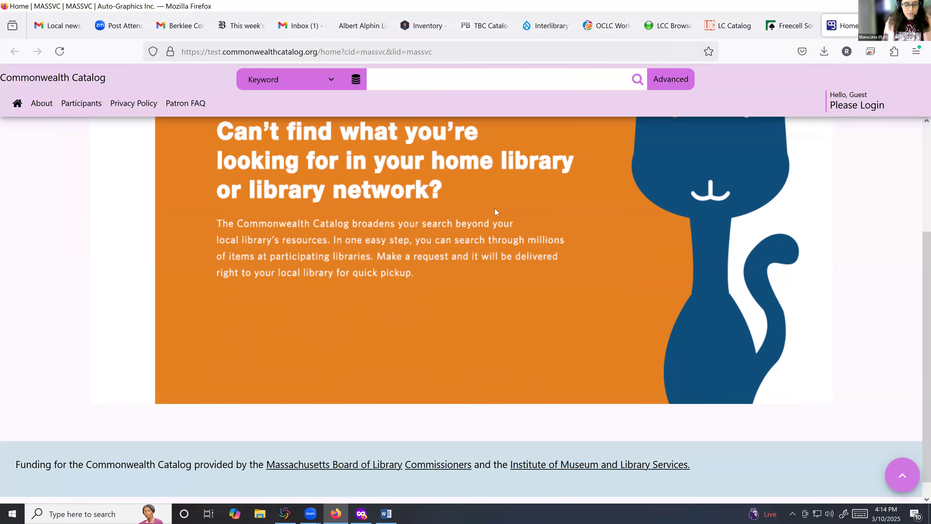
scroll(494, 208, "down", 1)
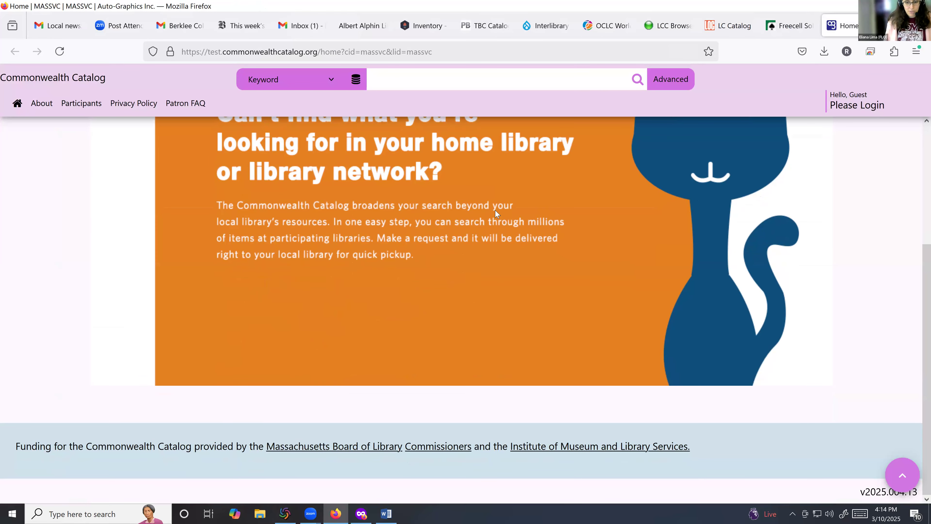
scroll(495, 210, "up", 5)
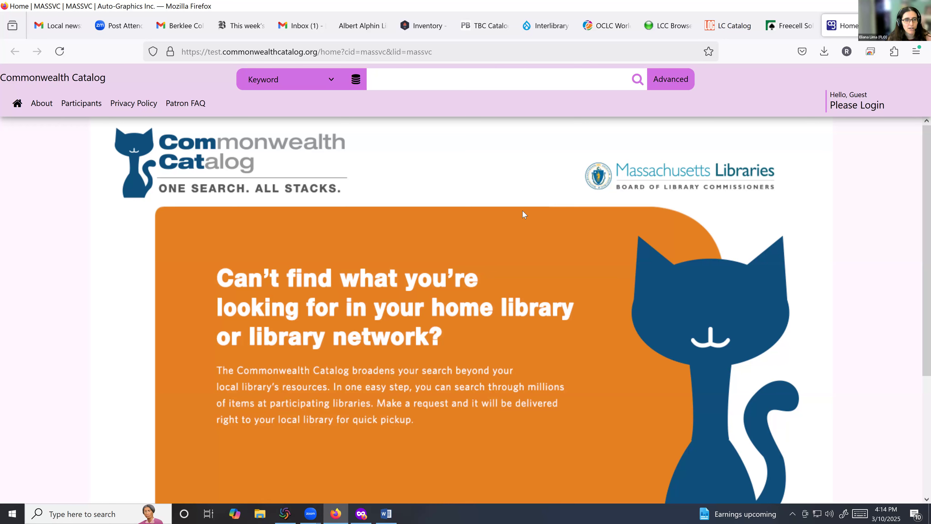
left_click(354, 84)
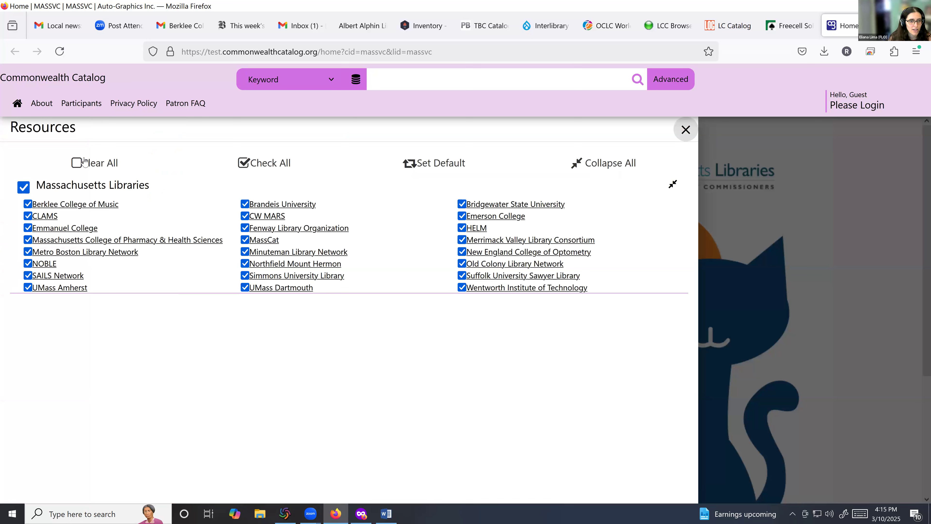
left_click(77, 163)
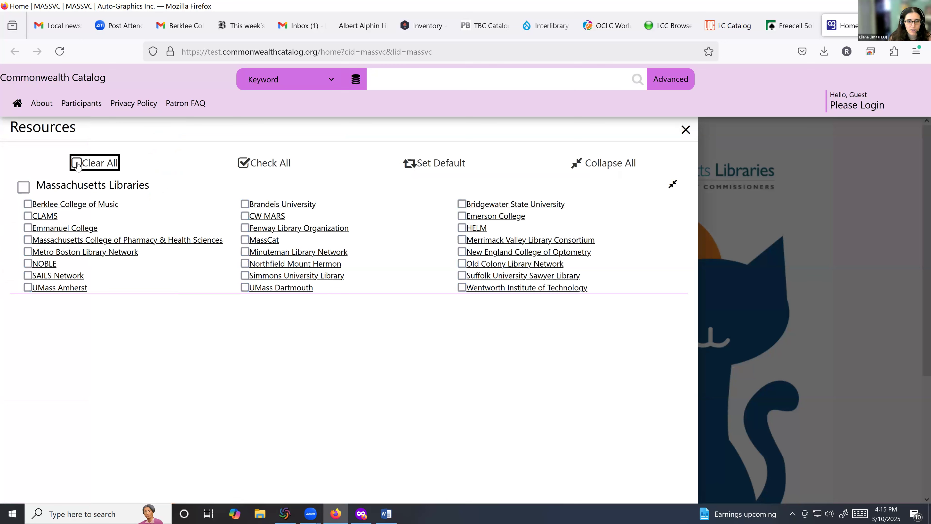
left_click(462, 228)
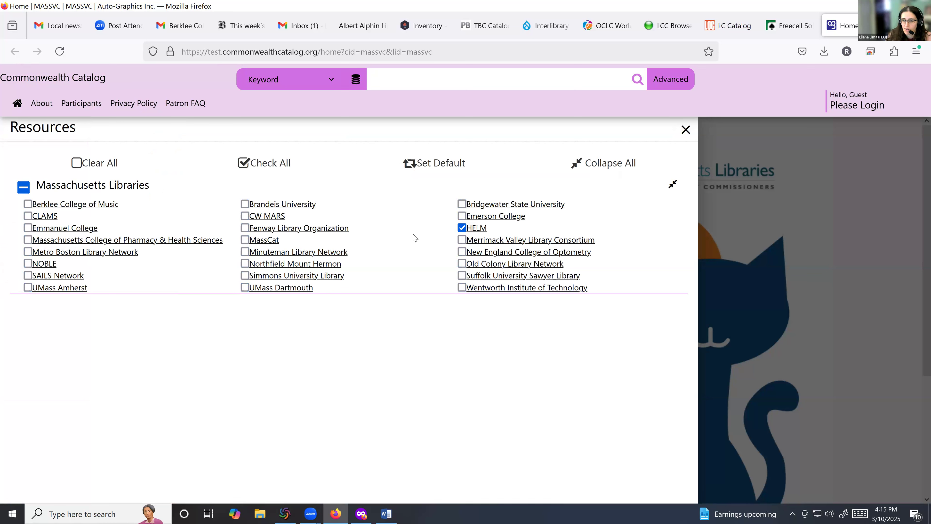
Step: Run a keyword search for 'flo test record 2'
left_click(390, 86)
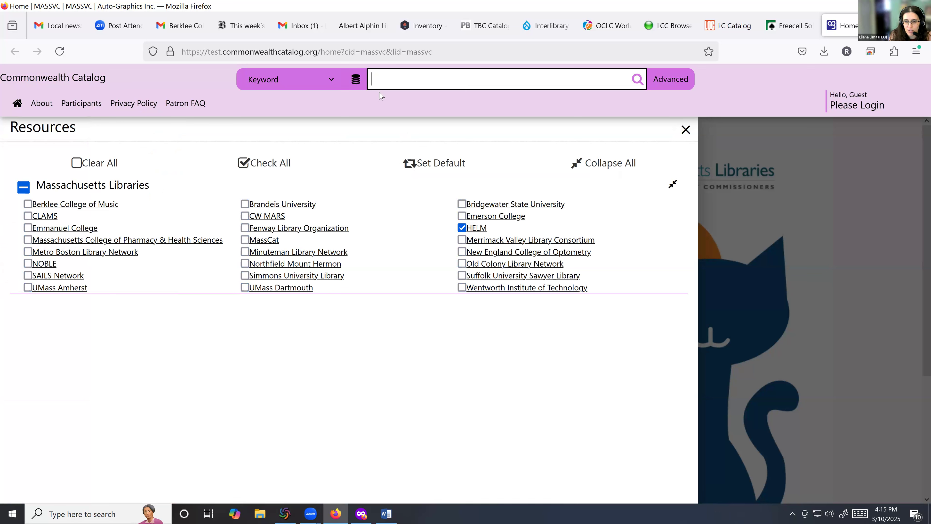
type("fl")
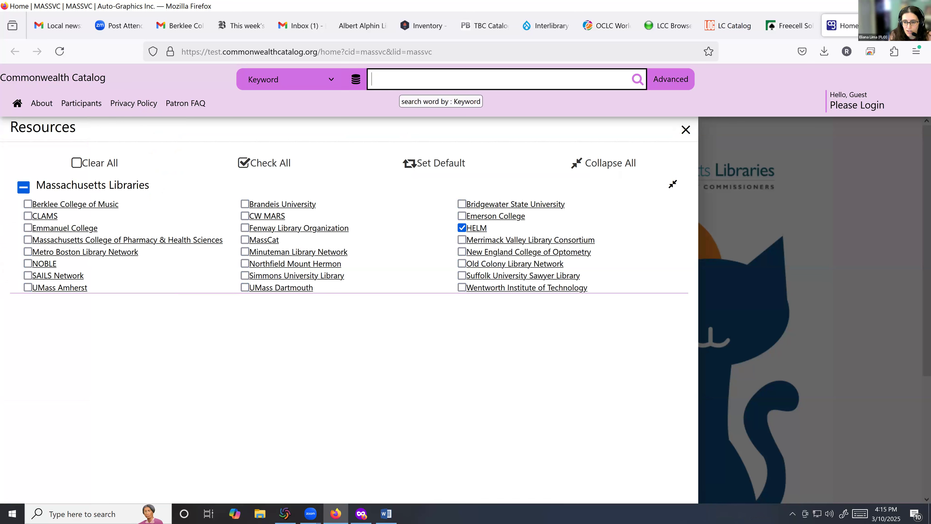
type("o")
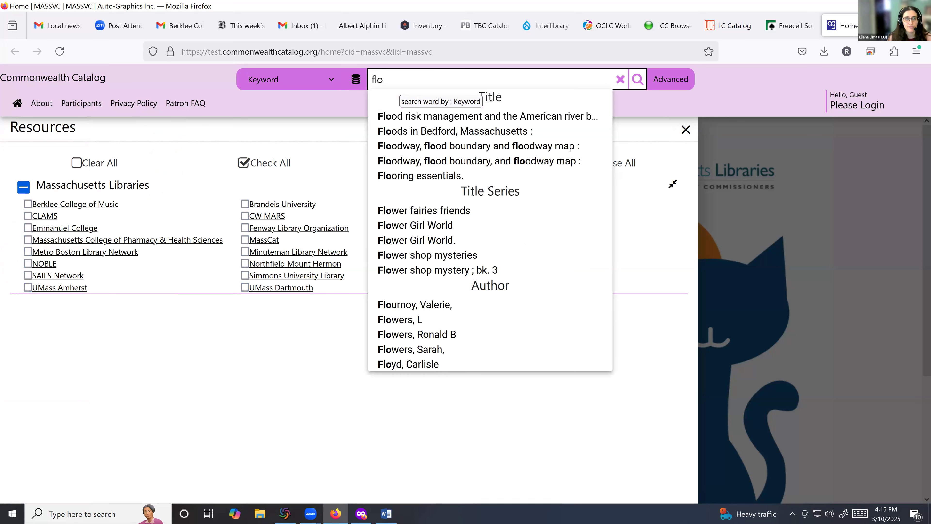
type(" test record 2")
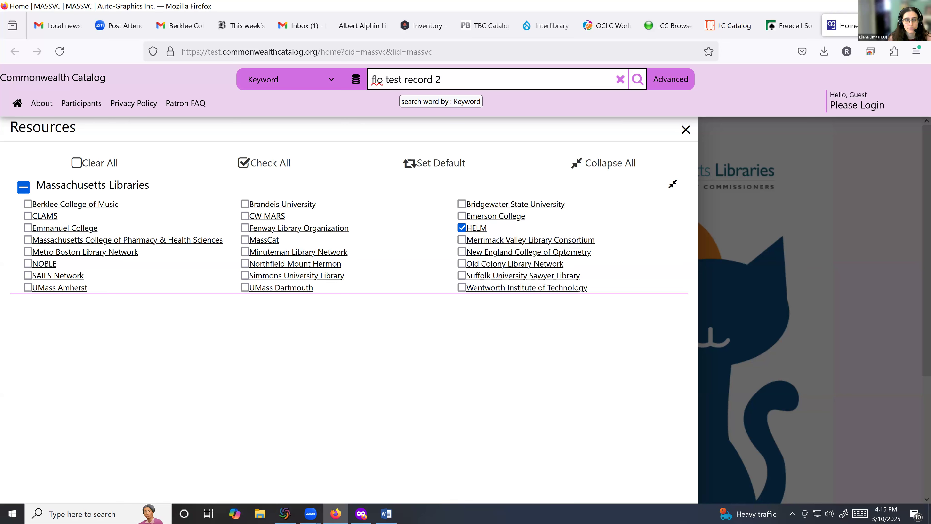
key("Return")
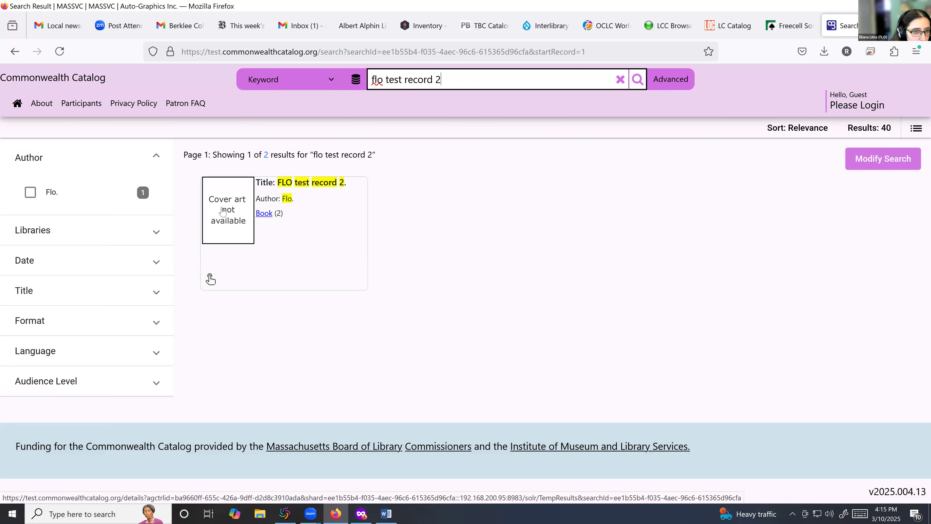
Step: Open the FLO test record 2 full record, review it, and choose Request This Item
left_click(266, 216)
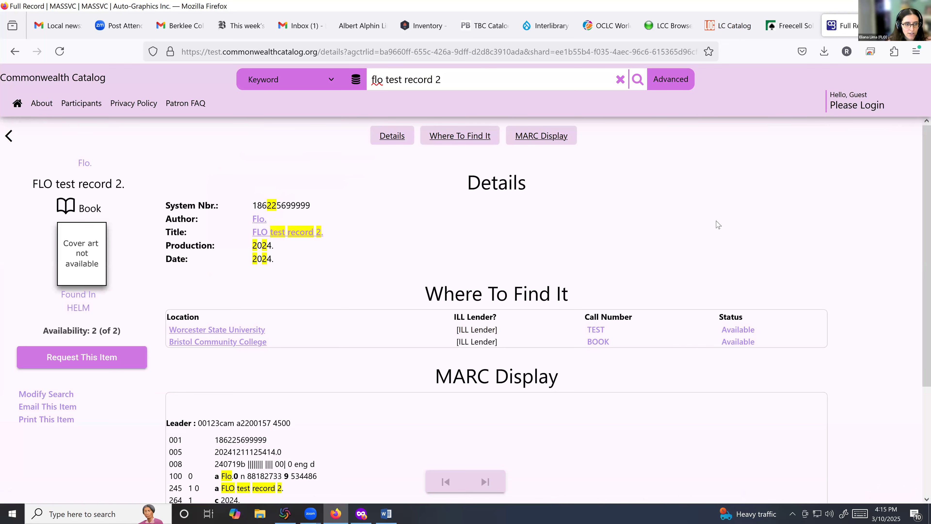
scroll(718, 224, "down", 3)
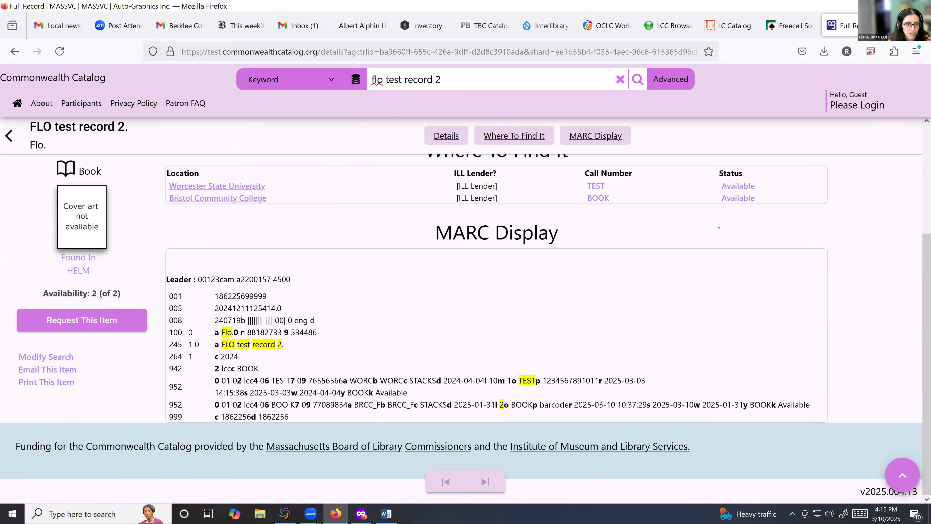
scroll(718, 225, "up", 3)
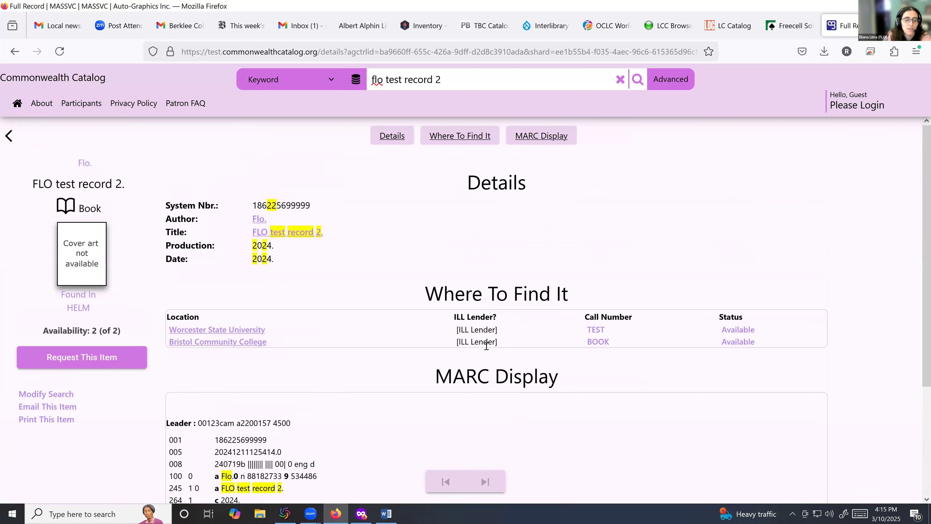
left_click(72, 357)
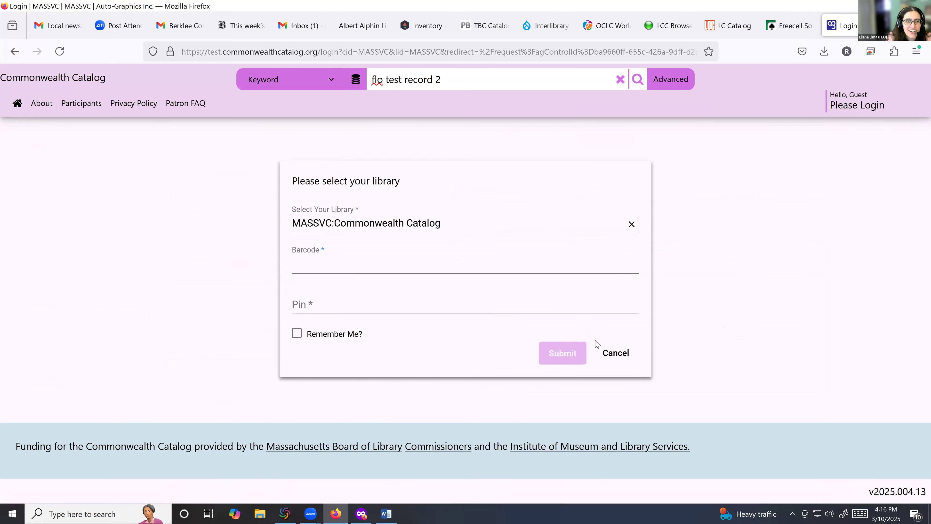
Step: Reopen the login form and switch the library to FLO-BERKLEE (Berklee College of Music)
left_click(619, 354)
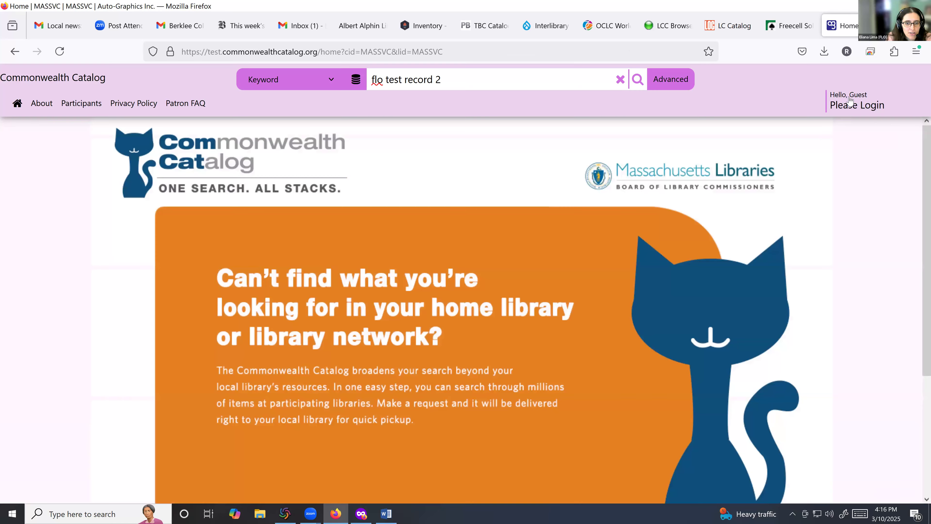
left_click(857, 105)
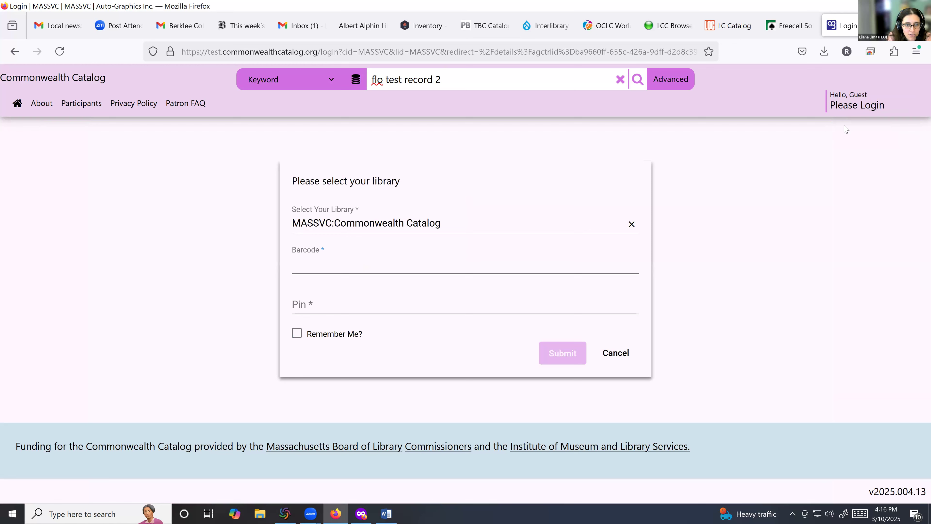
left_click(630, 223)
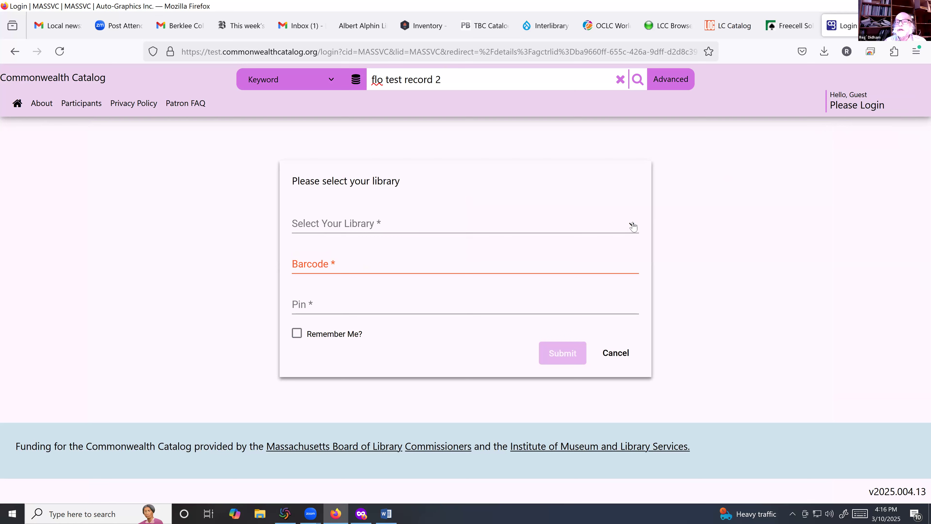
left_click(304, 230)
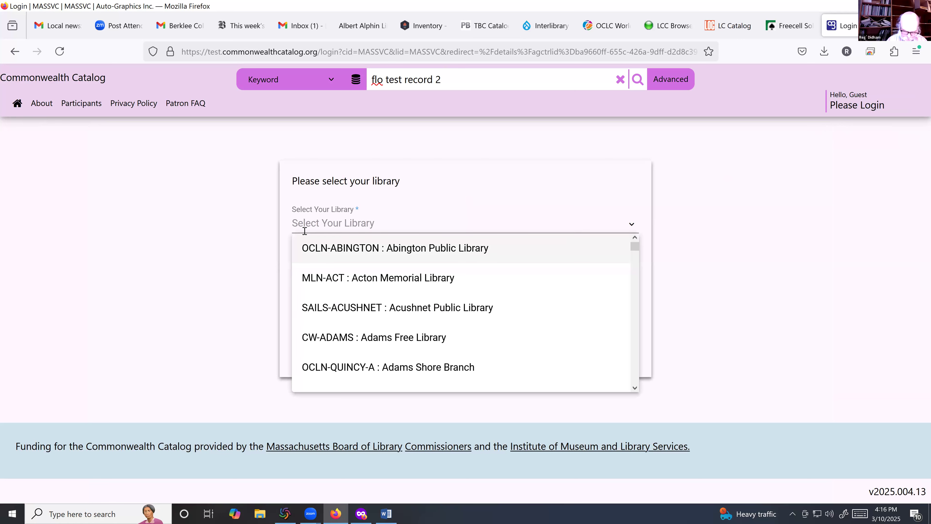
type("BERK")
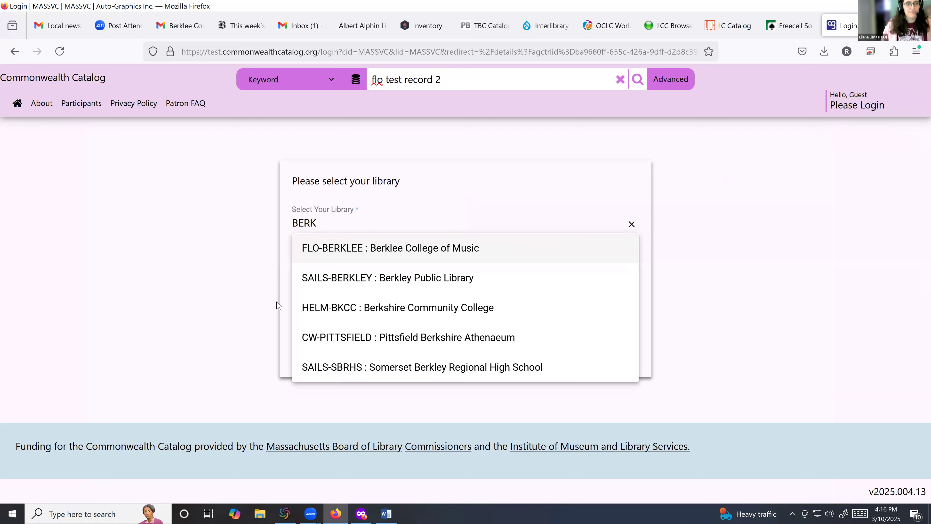
left_click(337, 250)
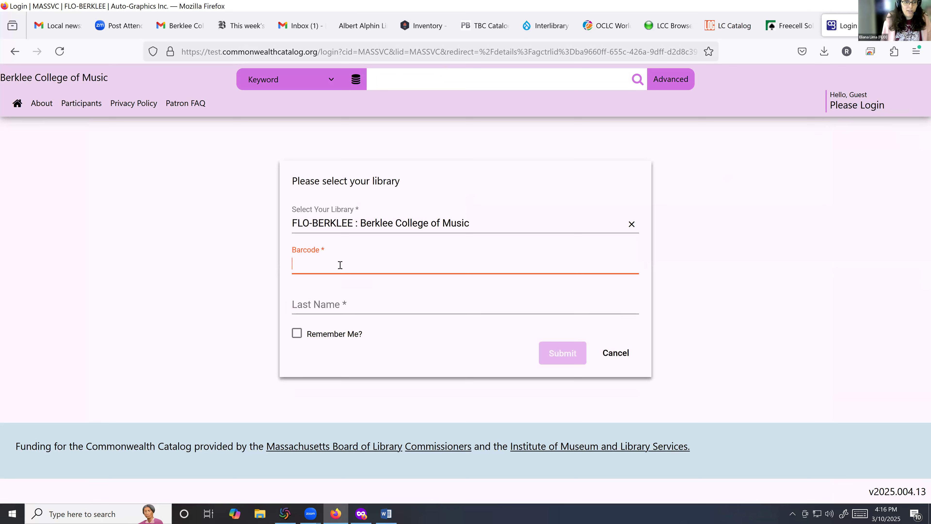
Step: Enter the staff barcode and last name, log in, and decline saving the password
type("admin")
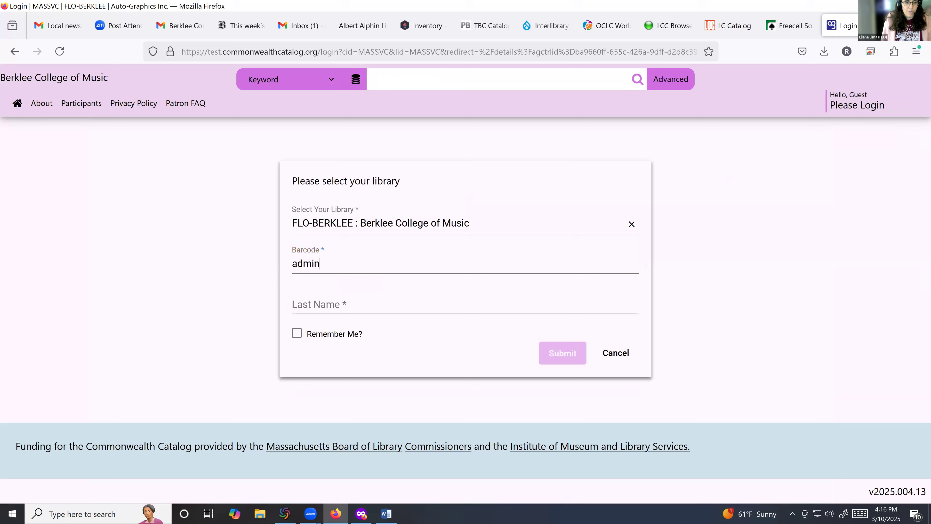
left_click(320, 304)
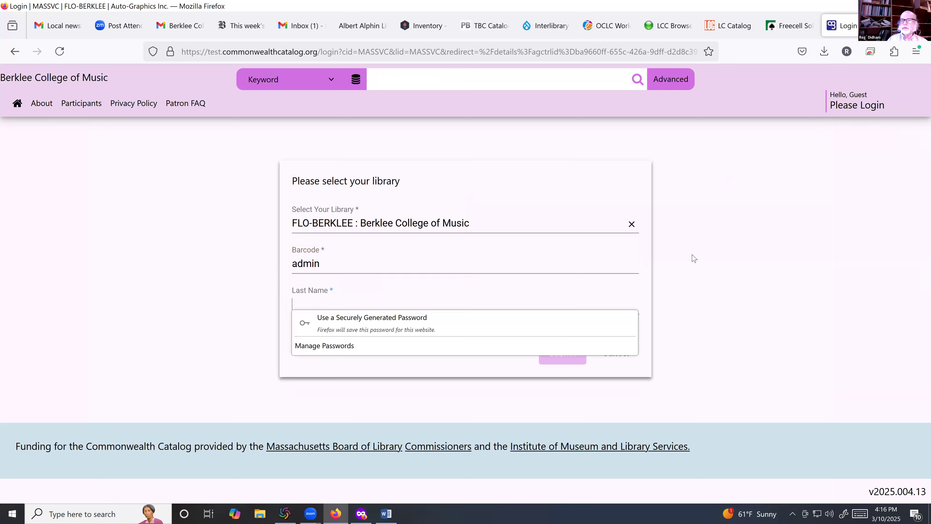
left_click(692, 293)
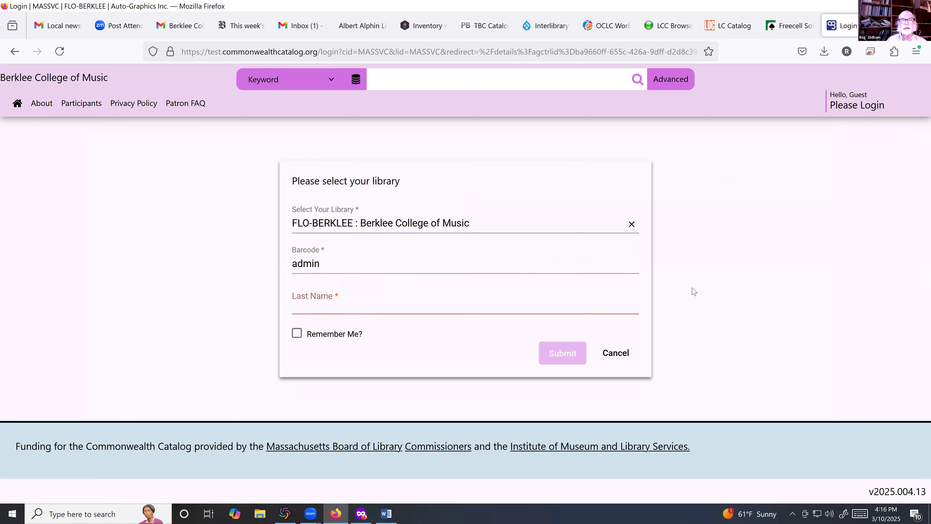
left_click(343, 301)
type("admin")
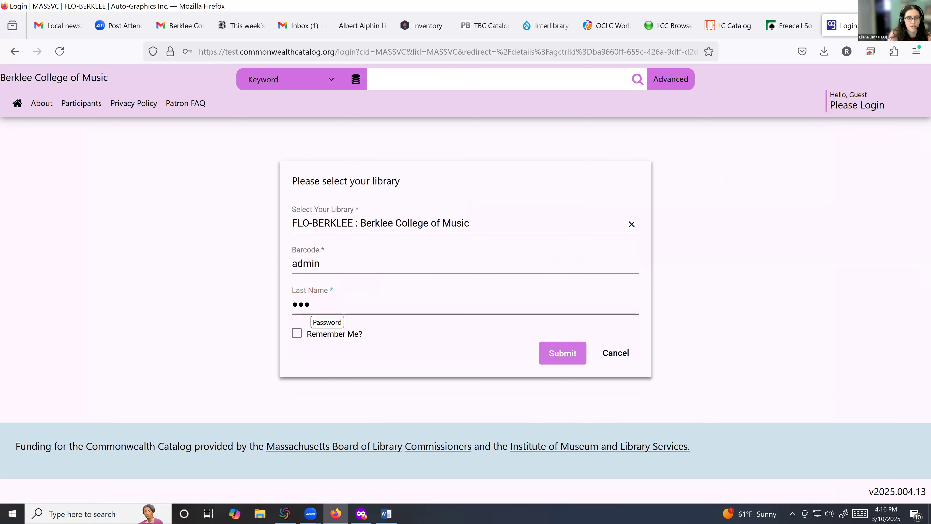
type("•••")
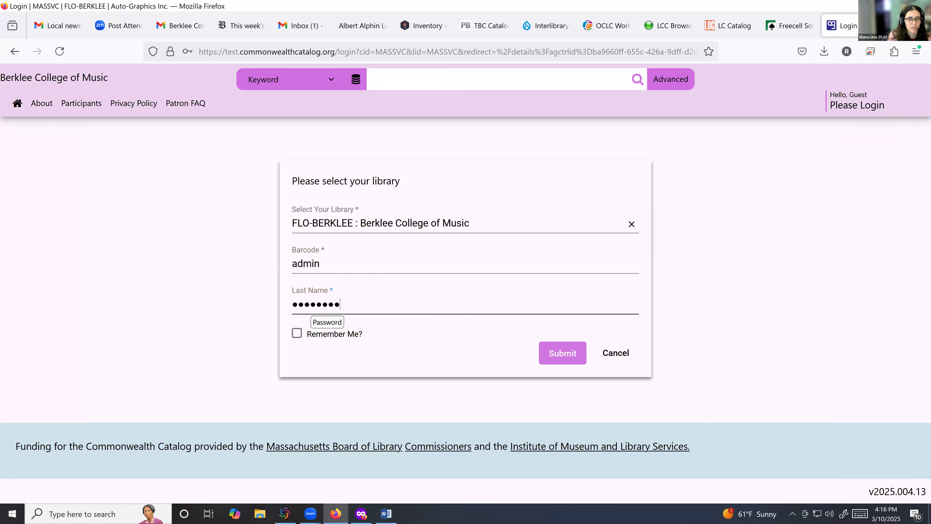
key("Return")
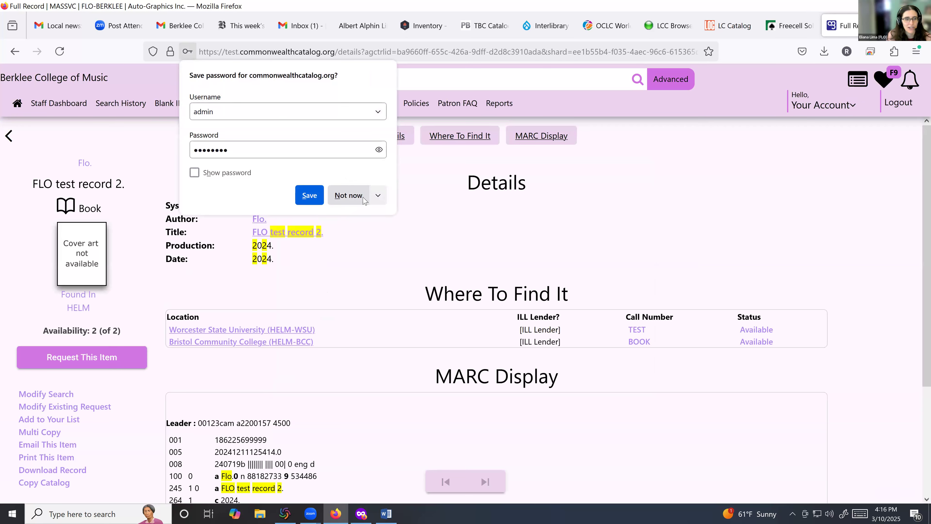
left_click(350, 195)
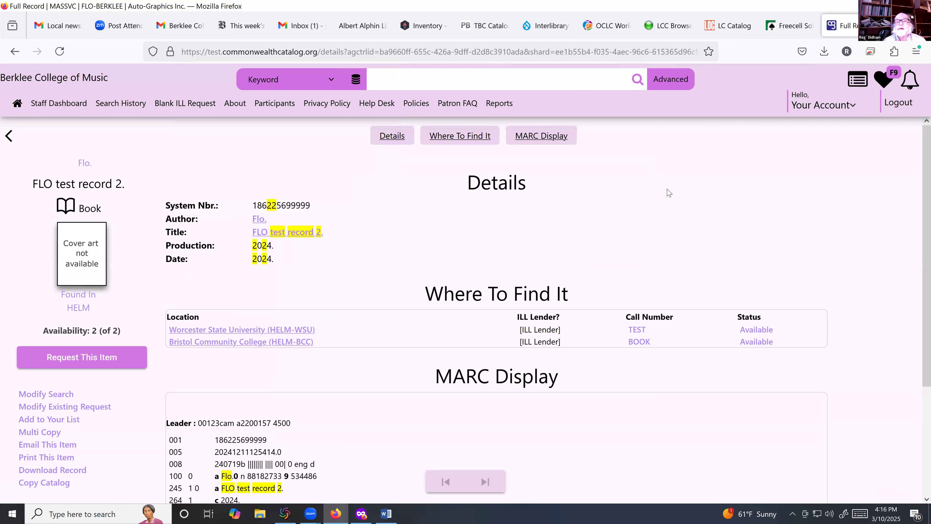
Step: Request FLO test record 2 to reach the SHAREit Lookup patron search form
scroll(688, 213, "down", 3)
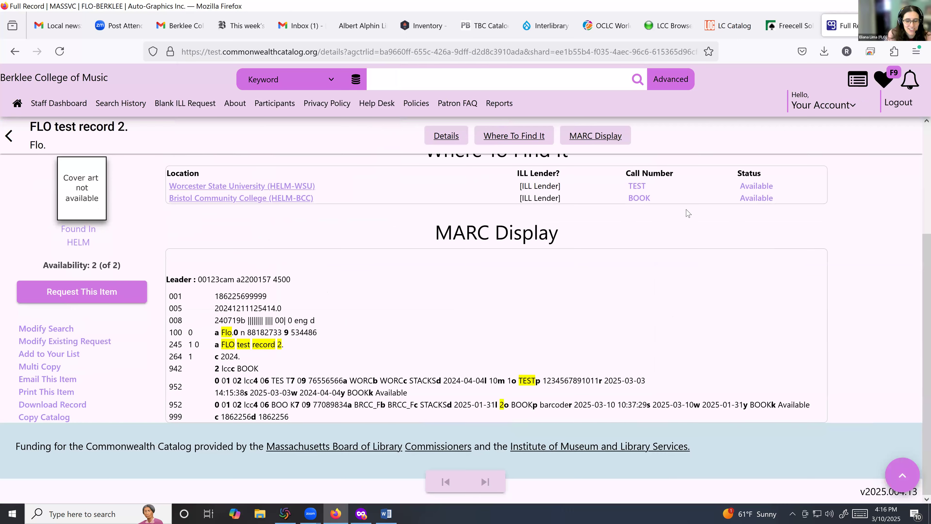
scroll(688, 213, "up", 3)
left_click(63, 359)
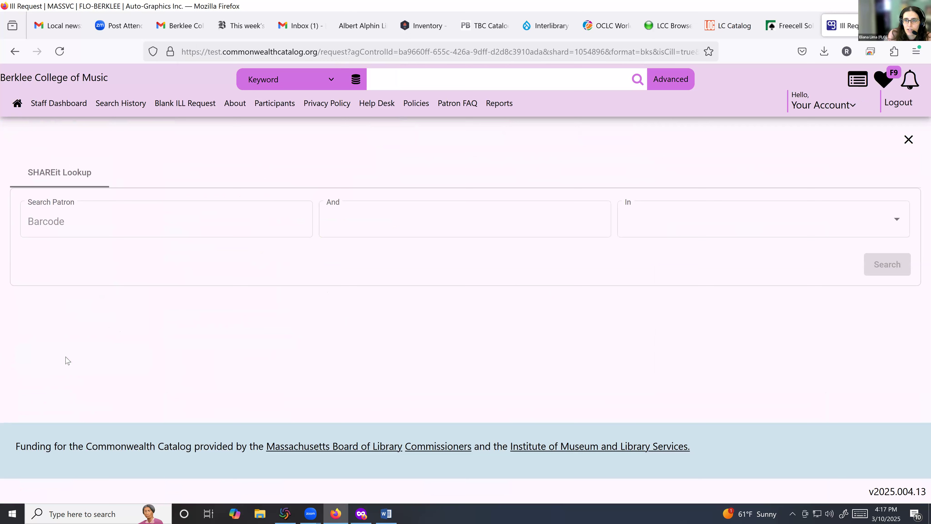
left_click(121, 221)
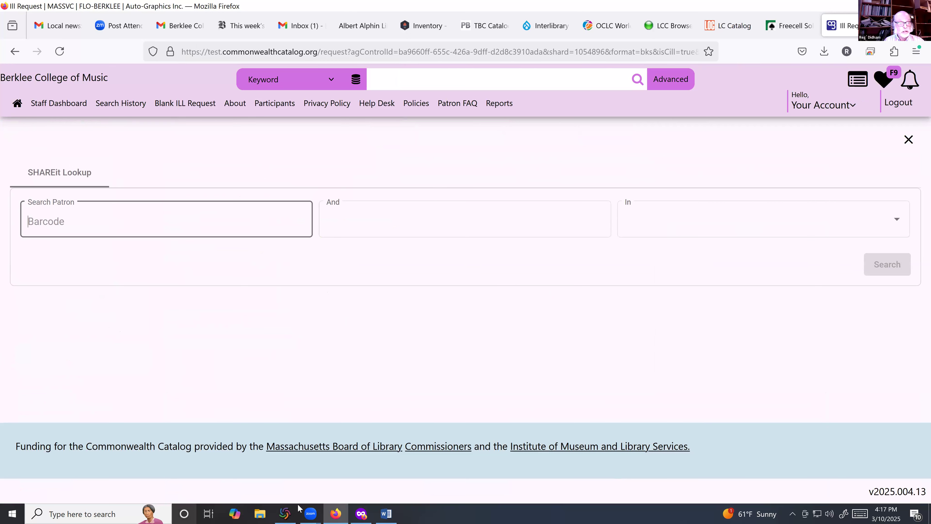
left_click(313, 513)
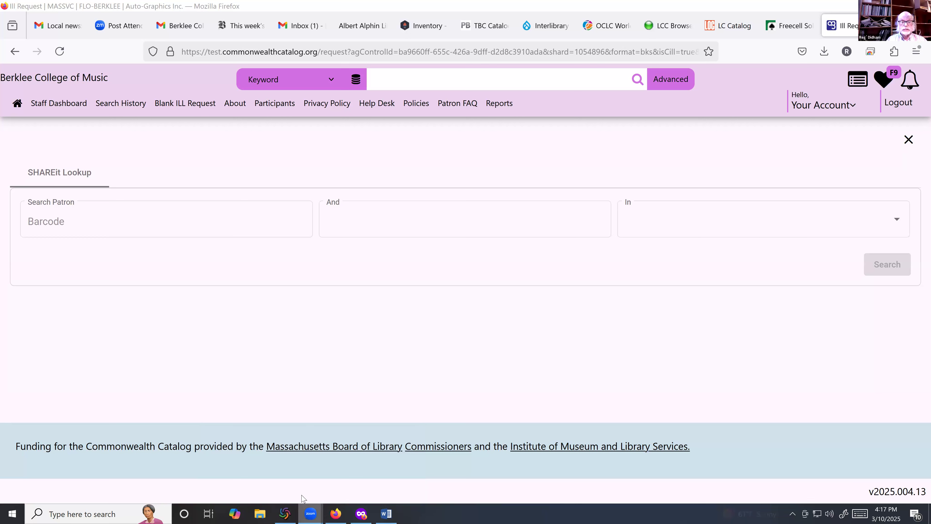
mouse_move(311, 512)
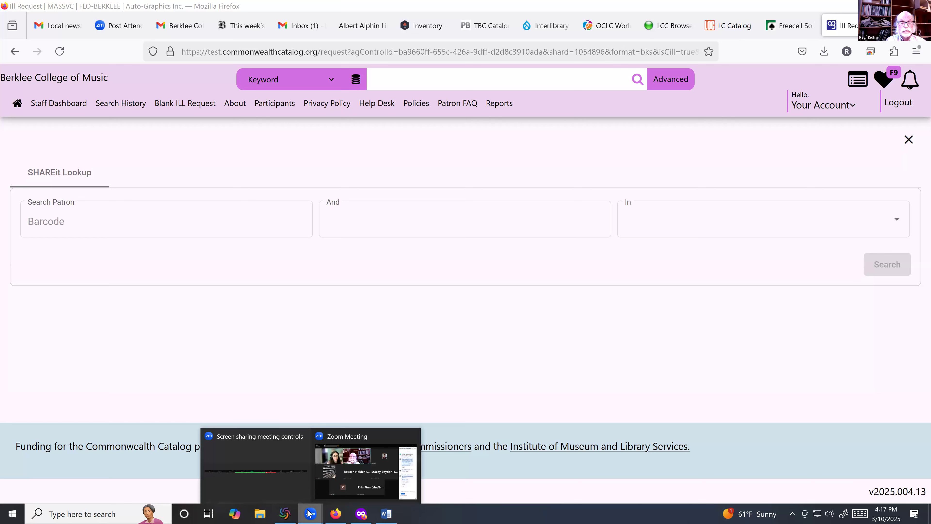
left_click(258, 479)
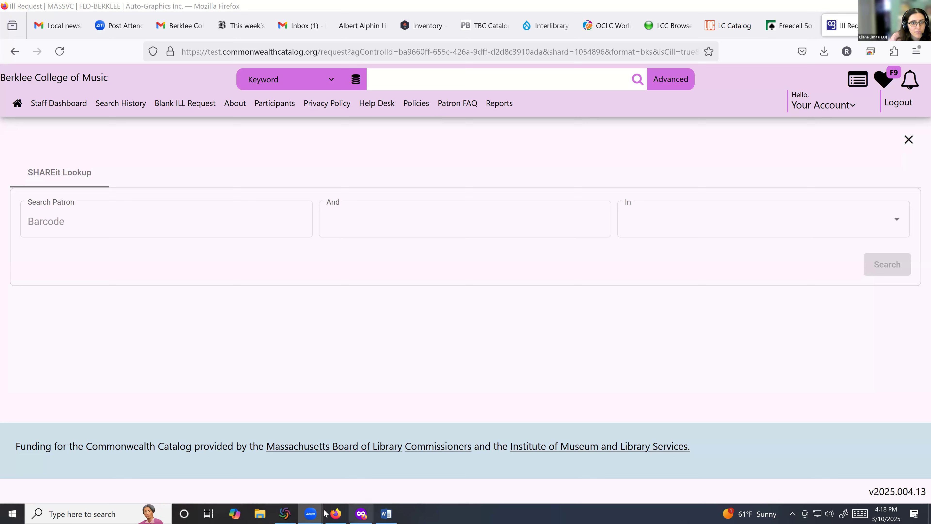
Step: Look up the patron by library card barcode and select them as the requester
left_click(335, 514)
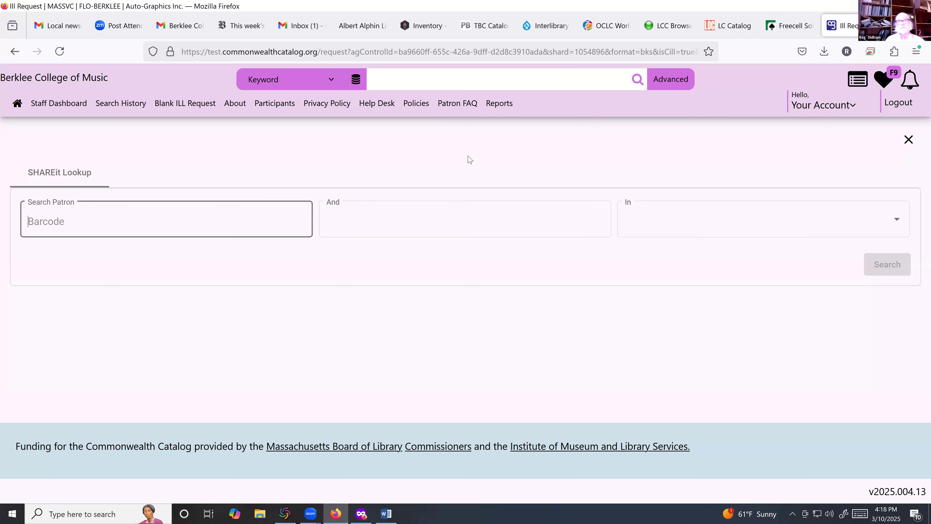
left_click(221, 151)
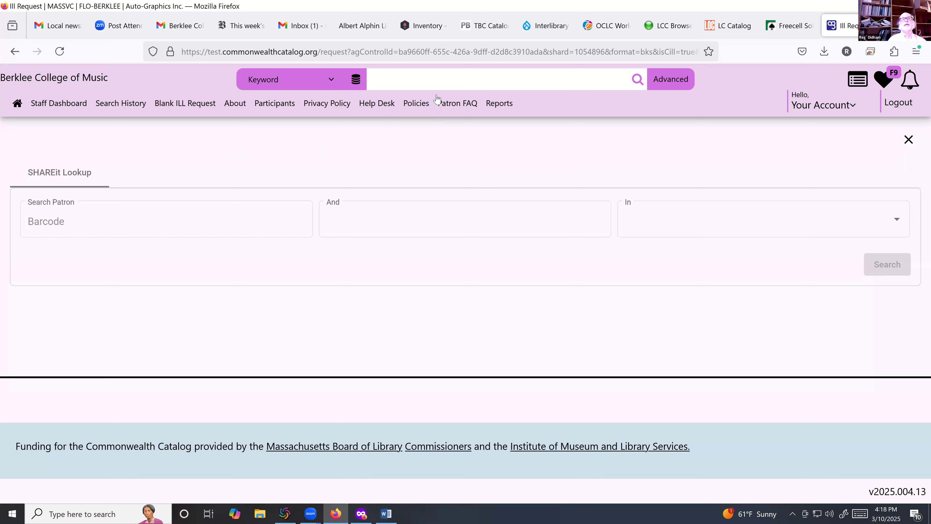
left_click(103, 219)
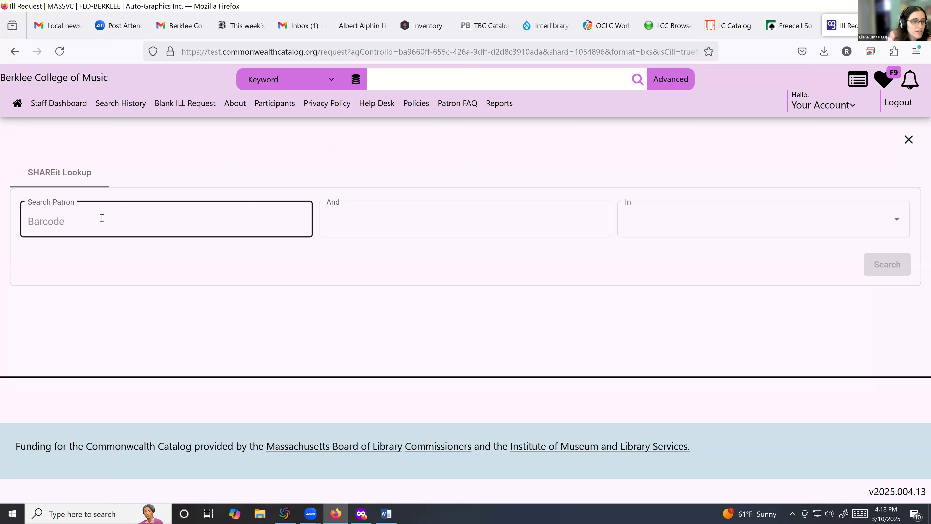
type("1")
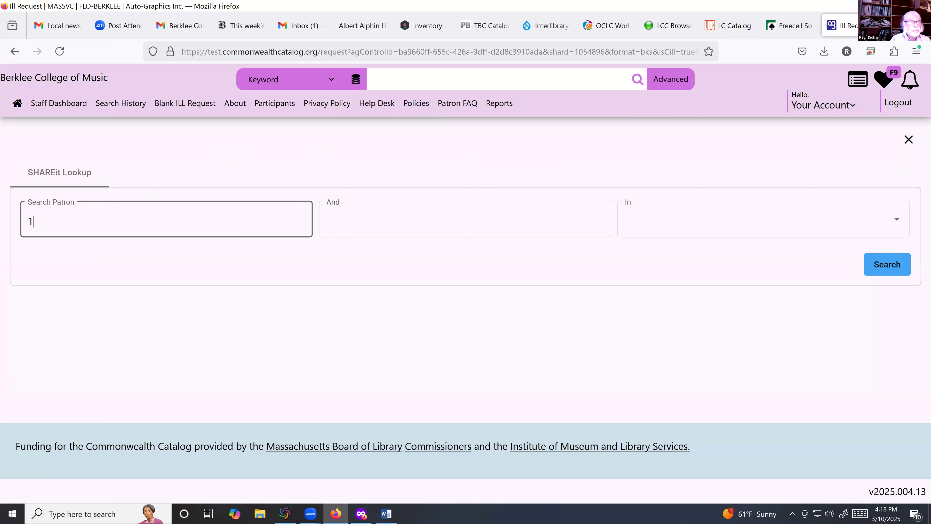
type("1223344")
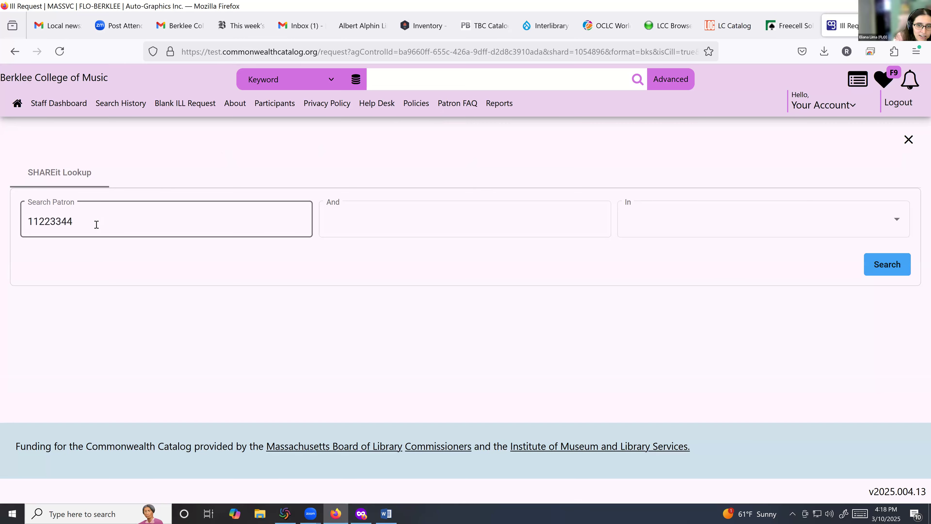
left_click(887, 264)
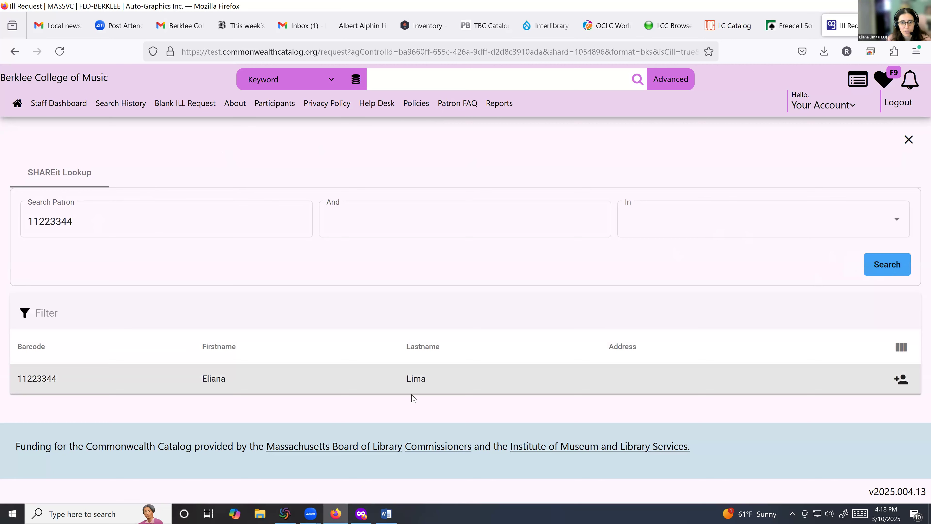
left_click(417, 380)
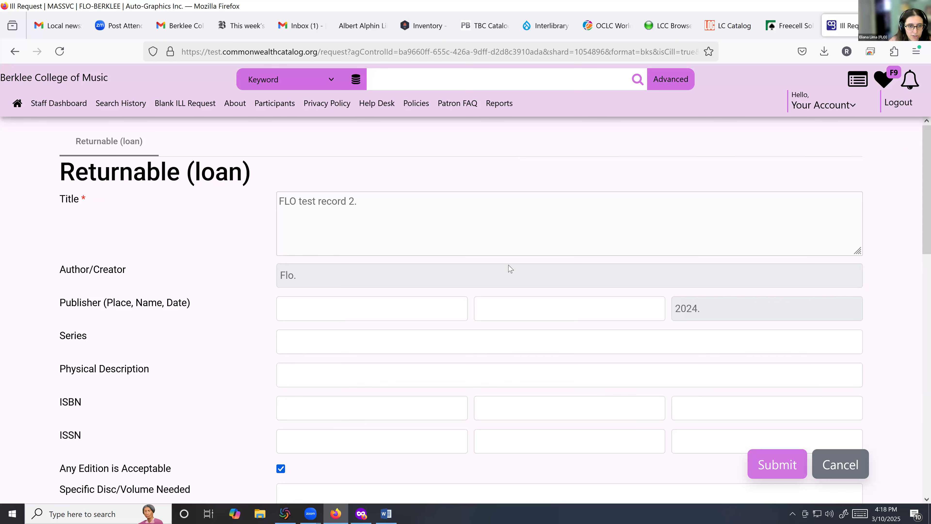
Step: Review the Returnable (loan) form through Pickup Location and submit it, leaving it Awaiting Lenders
scroll(511, 269, "down", 15)
scroll(630, 365, "up", 3)
scroll(630, 365, "down", 3)
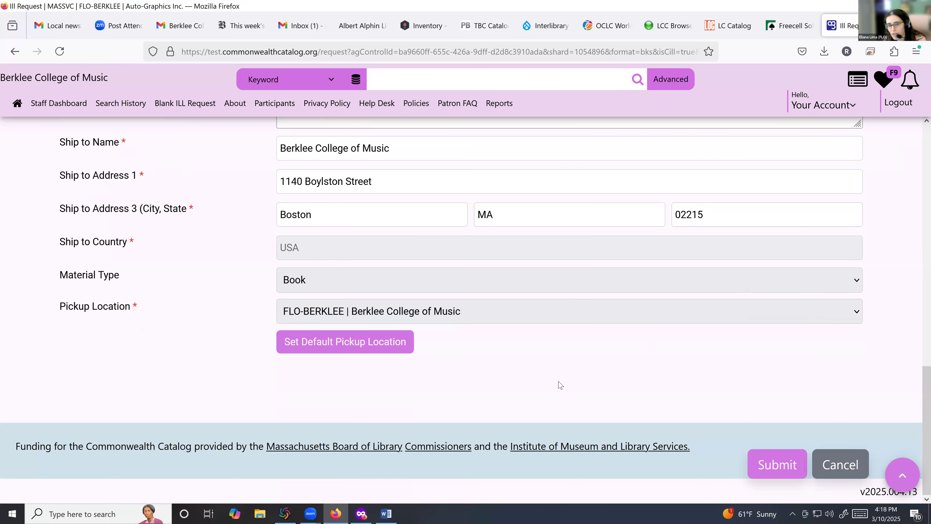
left_click(774, 464)
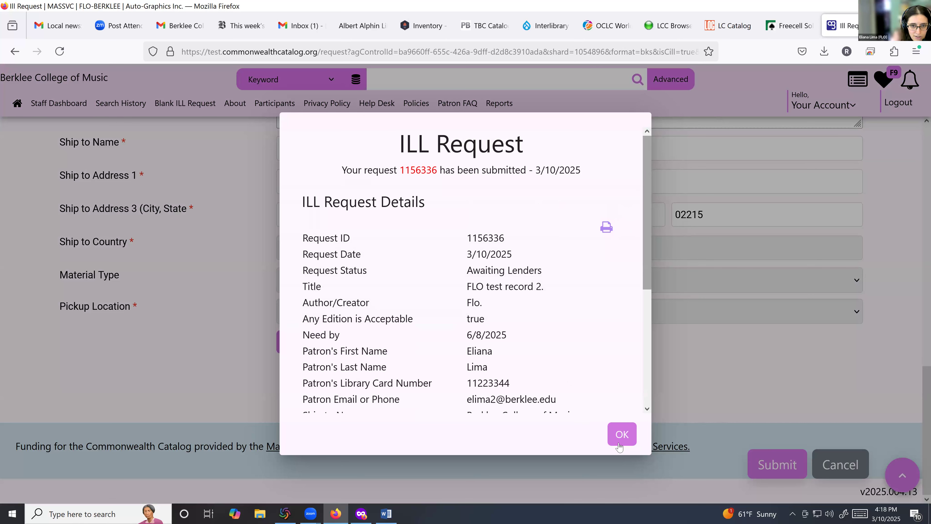
Step: Close the ILL Request confirmation with OK, returning to the FLO test record 2 record
left_click(621, 435)
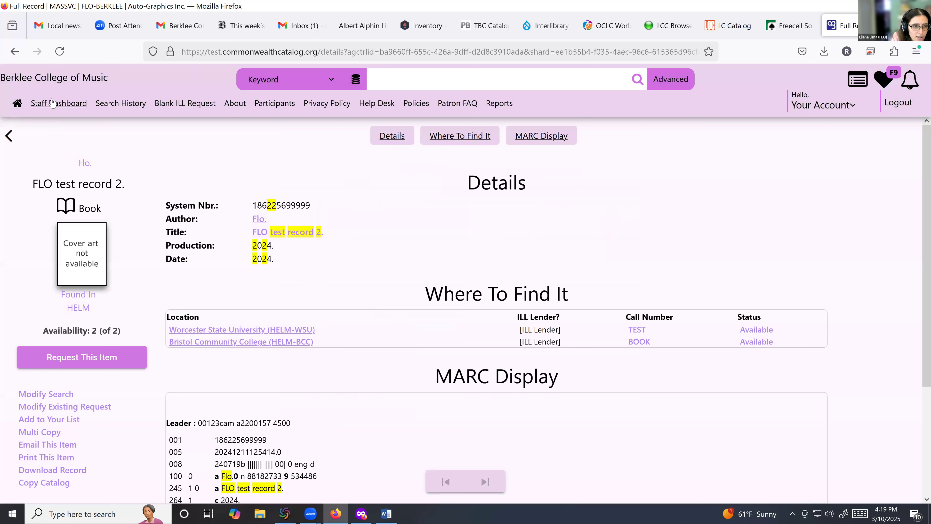
Step: Open Request Manager from the Staff Dashboard and scroll to items awaiting trading partner response
left_click(11, 108)
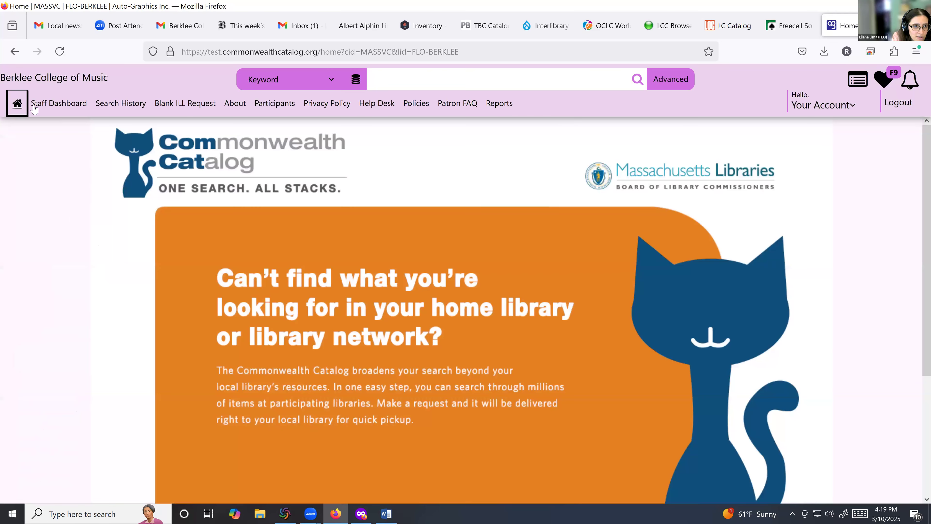
left_click(59, 103)
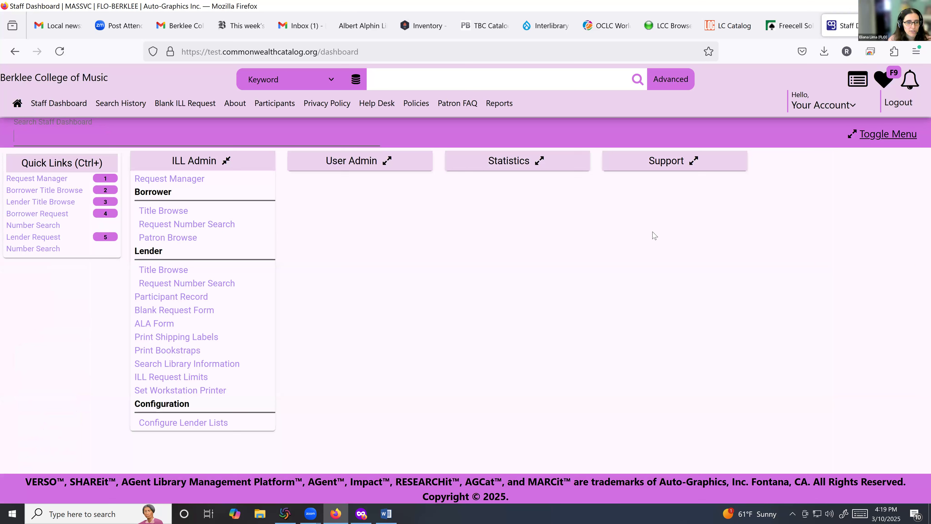
left_click(45, 180)
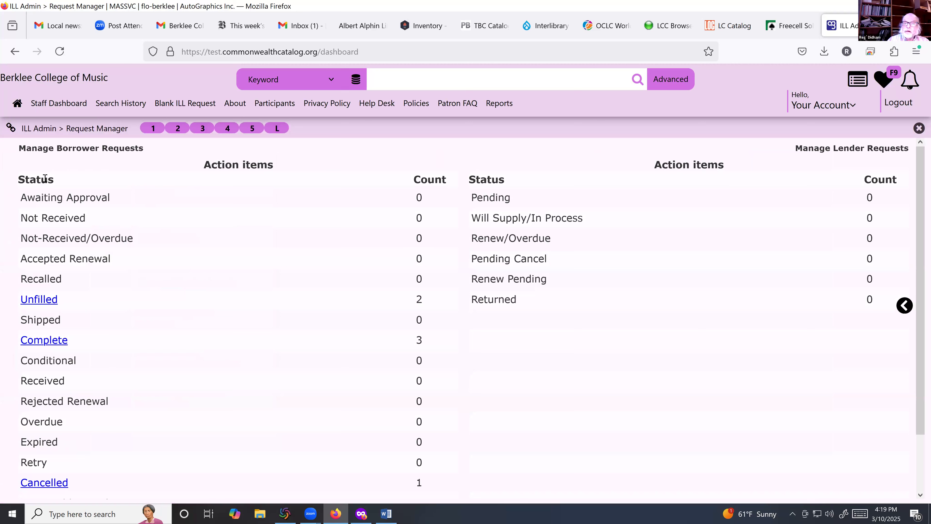
left_click(14, 53)
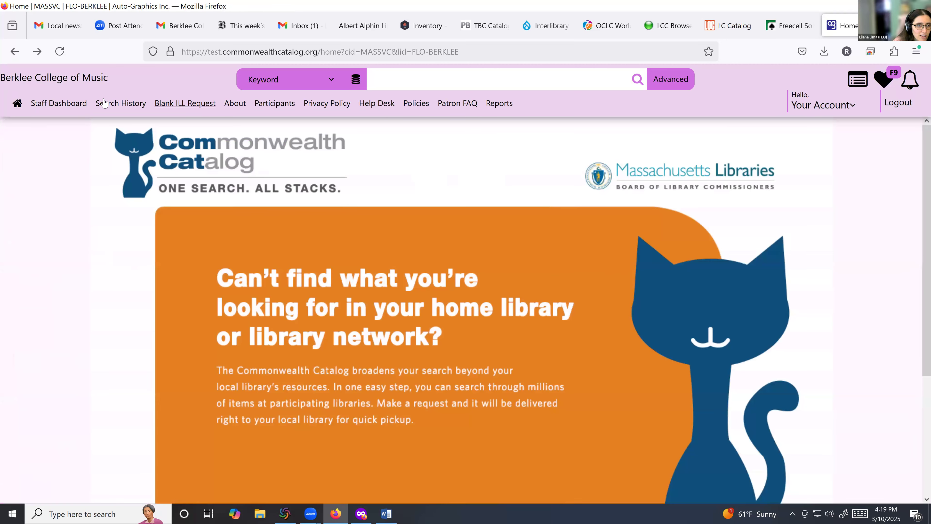
left_click(63, 103)
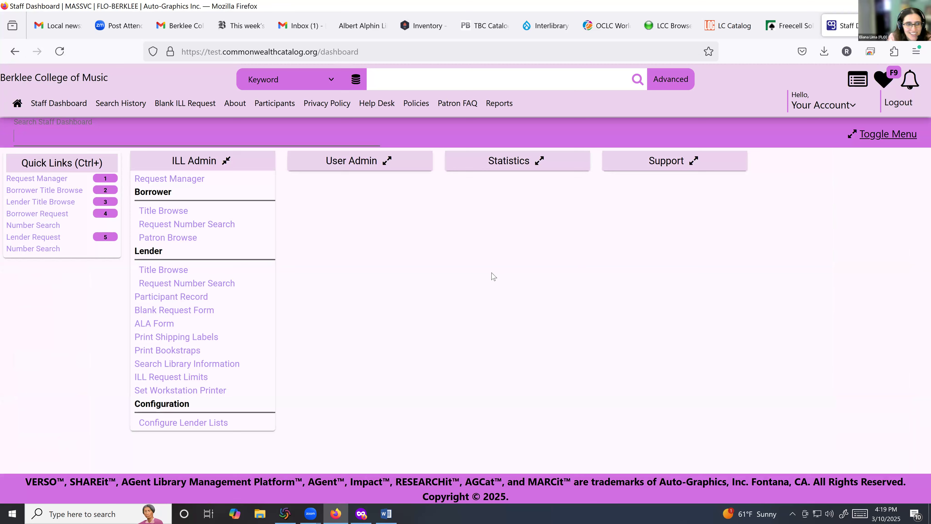
left_click(43, 179)
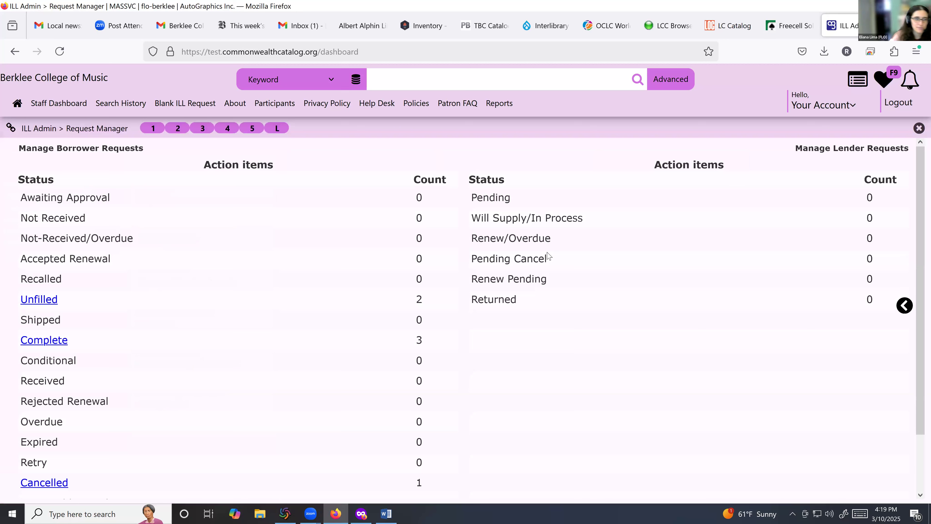
scroll(291, 329, "down", 3)
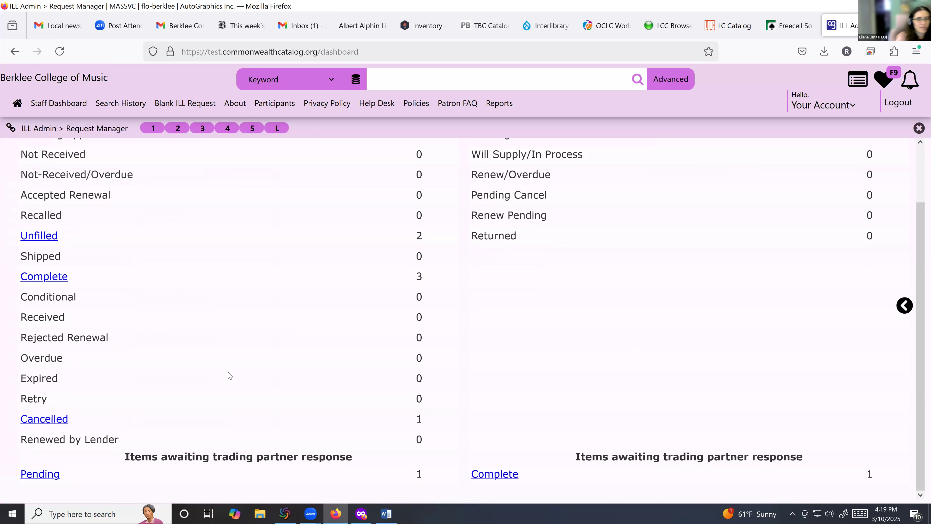
Step: Open the Pending borrower request for FLO test record 2 and check its lender, HELM-BCC
left_click(40, 475)
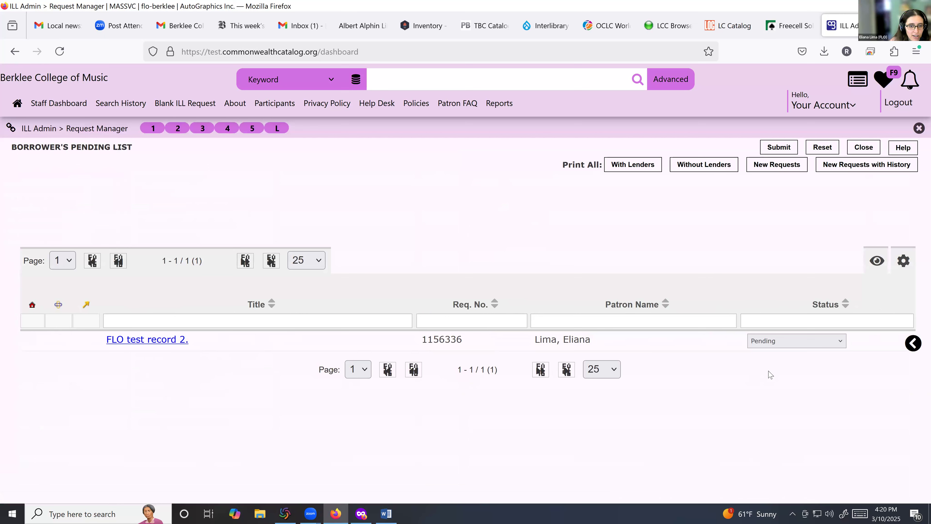
left_click(131, 341)
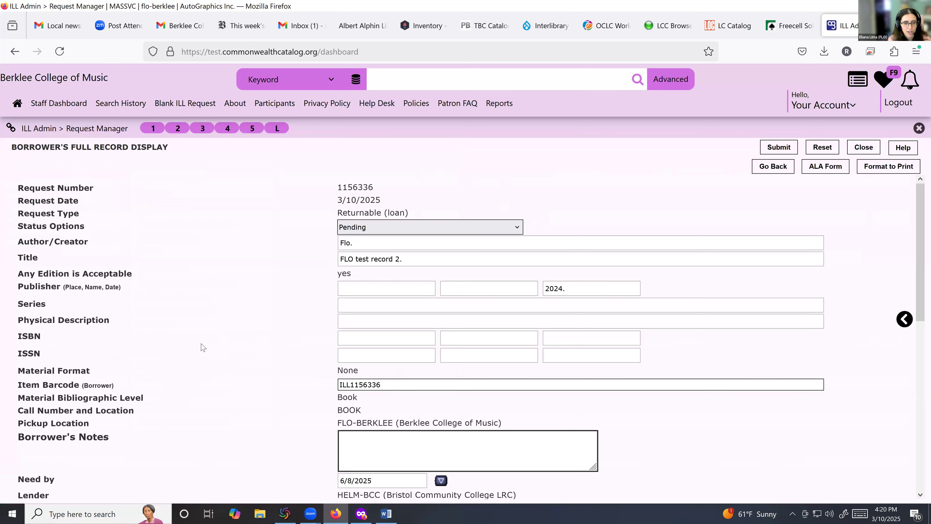
scroll(653, 391, "down", 8)
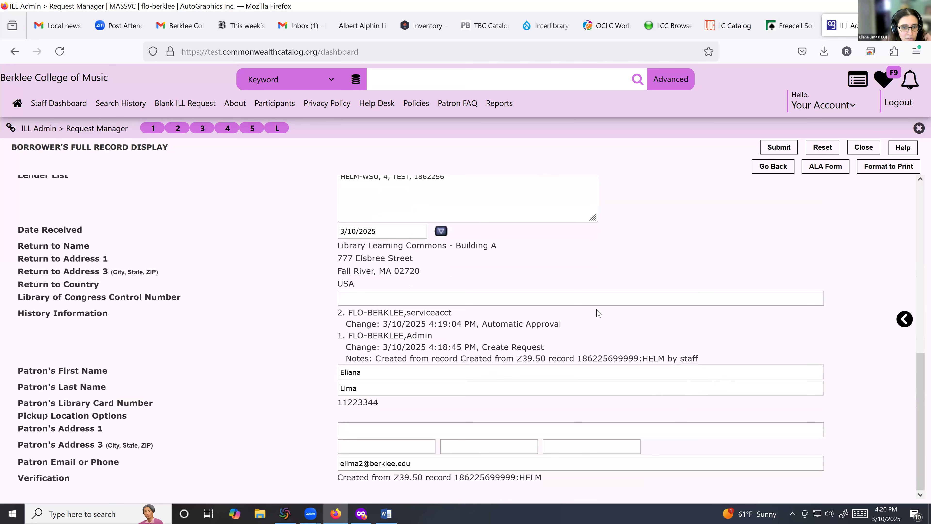
scroll(523, 401, "up", 10)
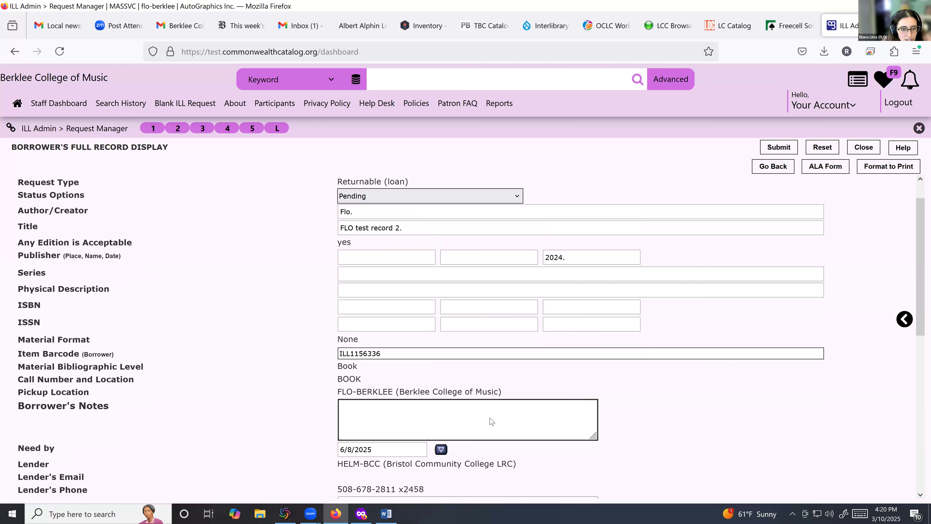
scroll(491, 420, "down", 2)
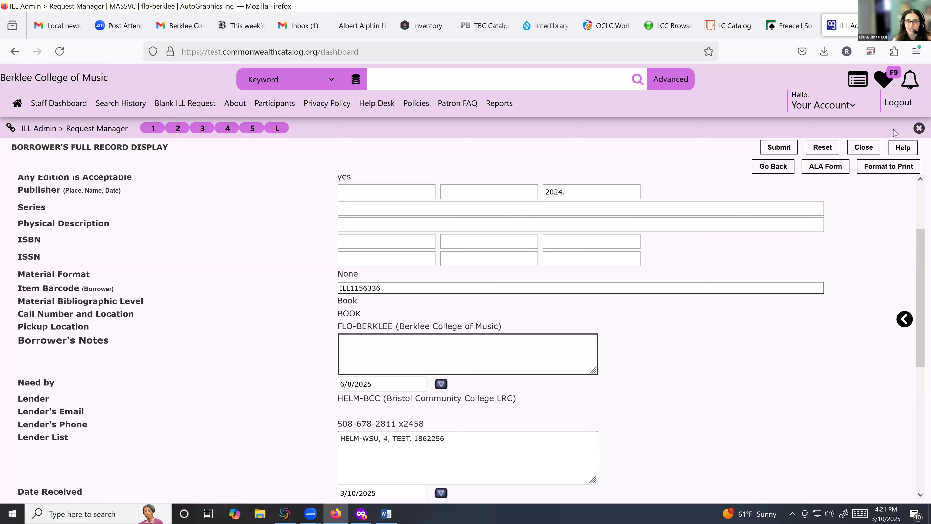
scroll(831, 364, "up", 3)
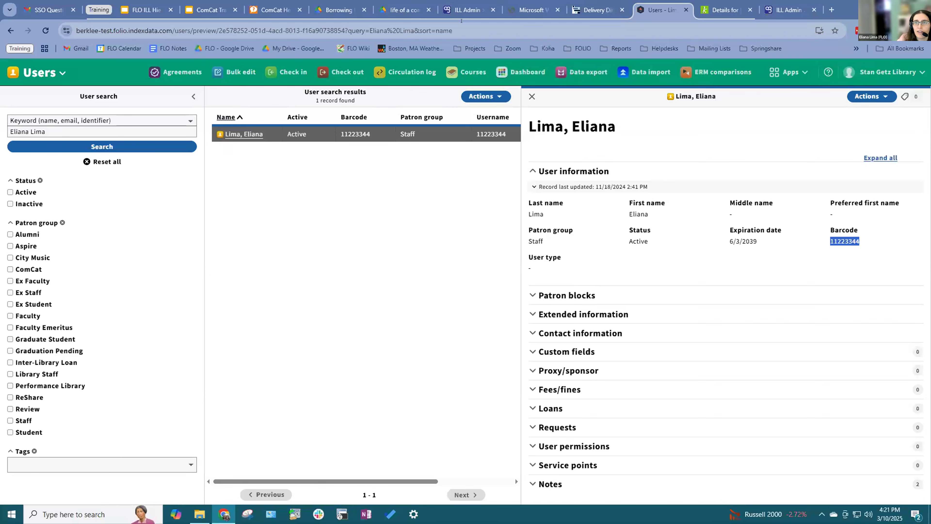
Step: Log out of the Brandeis staff account and load the 'test' catalog site
left_click(788, 10)
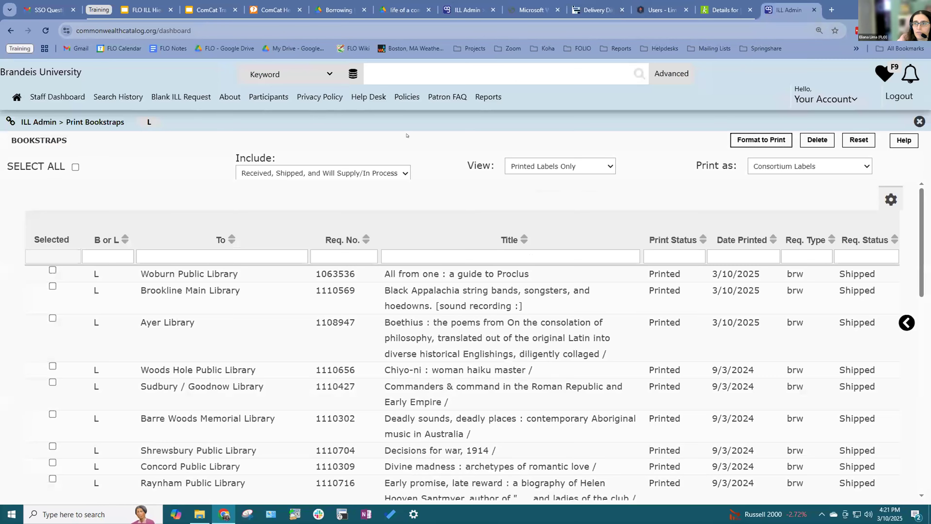
left_click(899, 96)
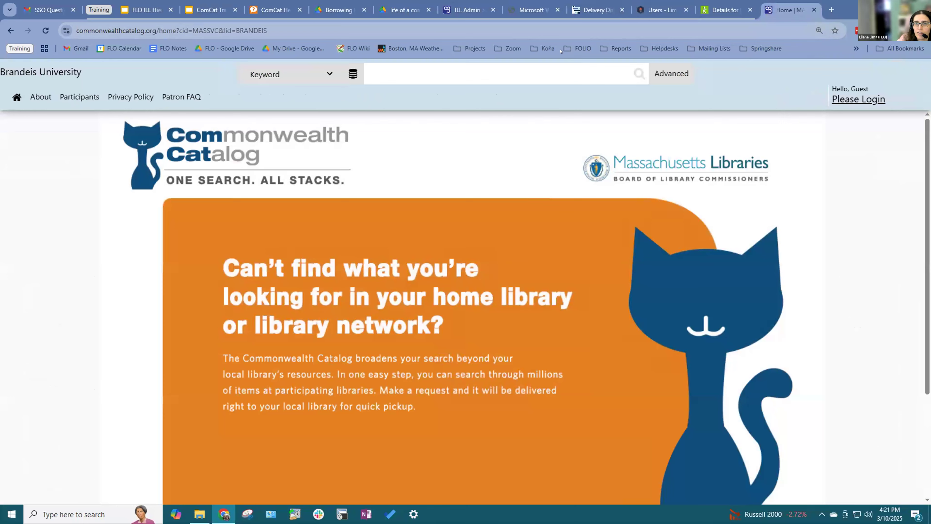
left_click(592, 28)
type("test.commonwealthcatalog.org")
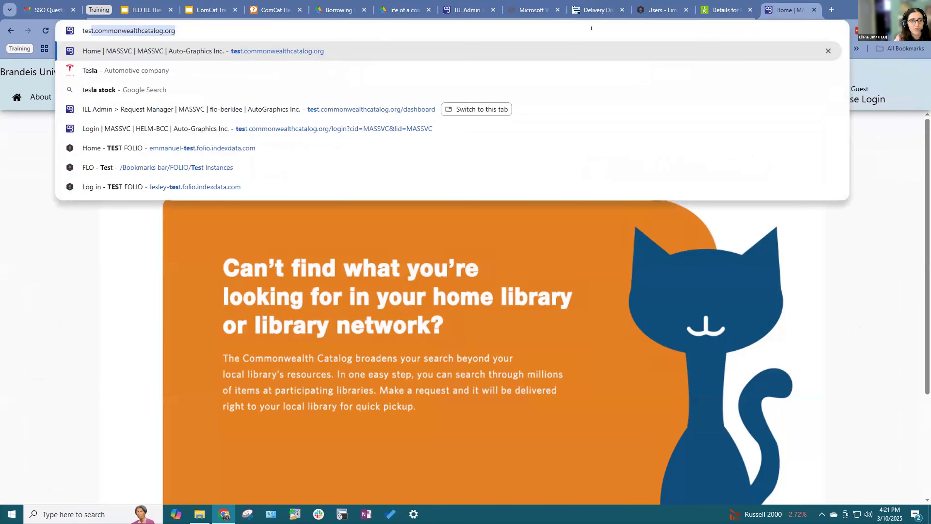
key("Return")
Step: Sign in as Bristol Community College LRC staff using the saved credentials
left_click(834, 96)
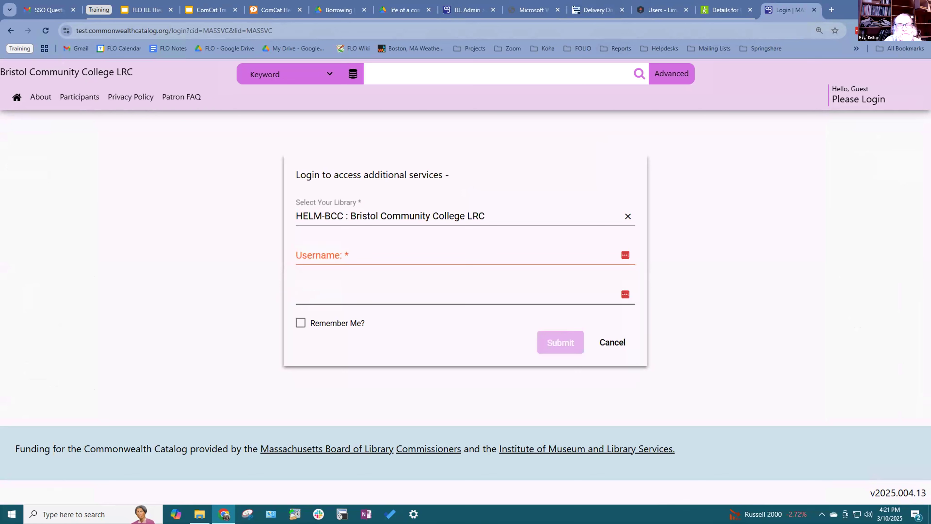
left_click(618, 297)
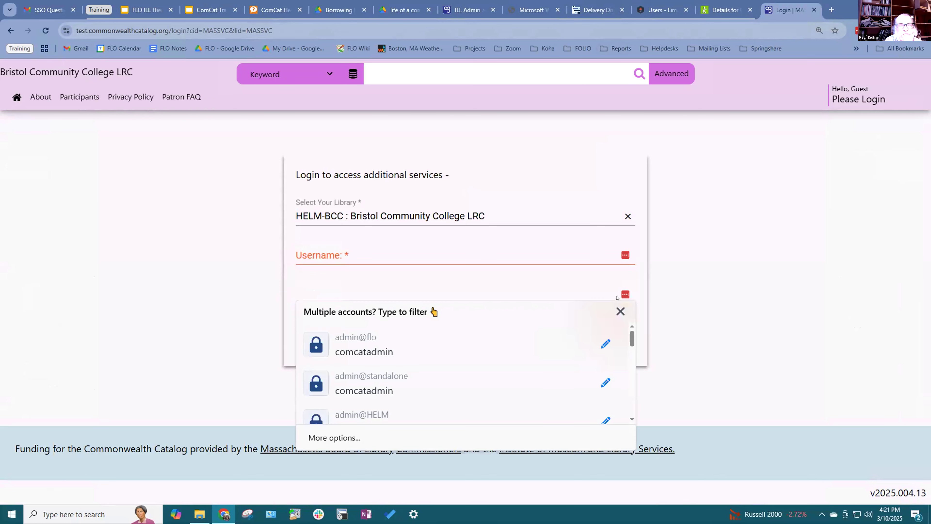
left_click(491, 409)
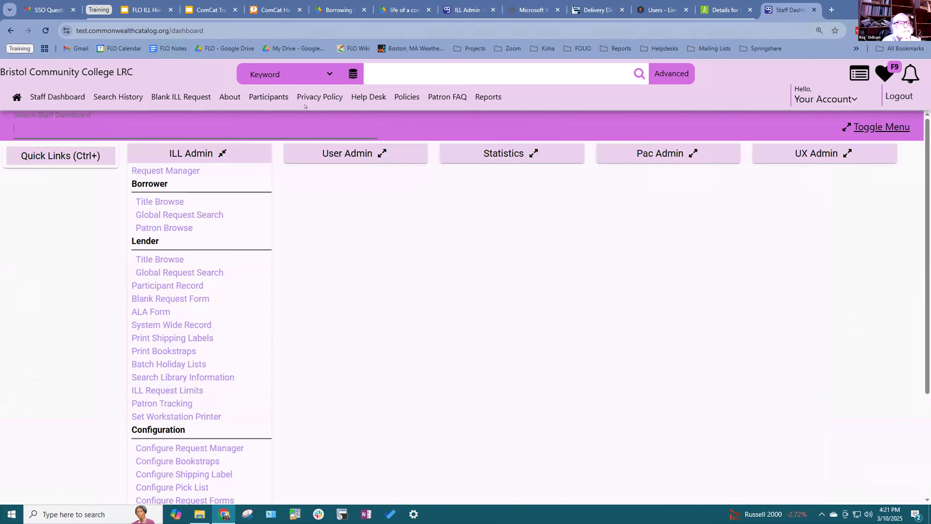
Step: Open Request Manager and list the Pending lender requests
left_click(165, 170)
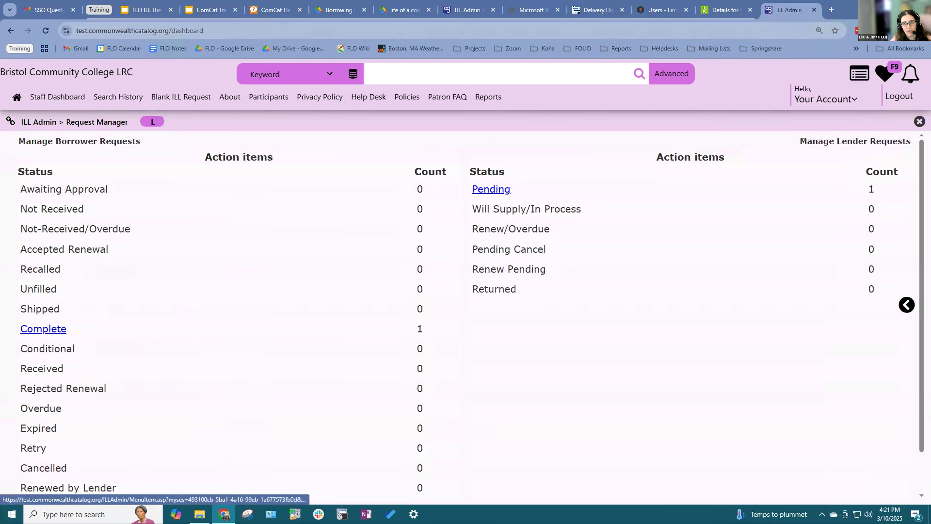
left_click_drag(806, 142, 887, 142)
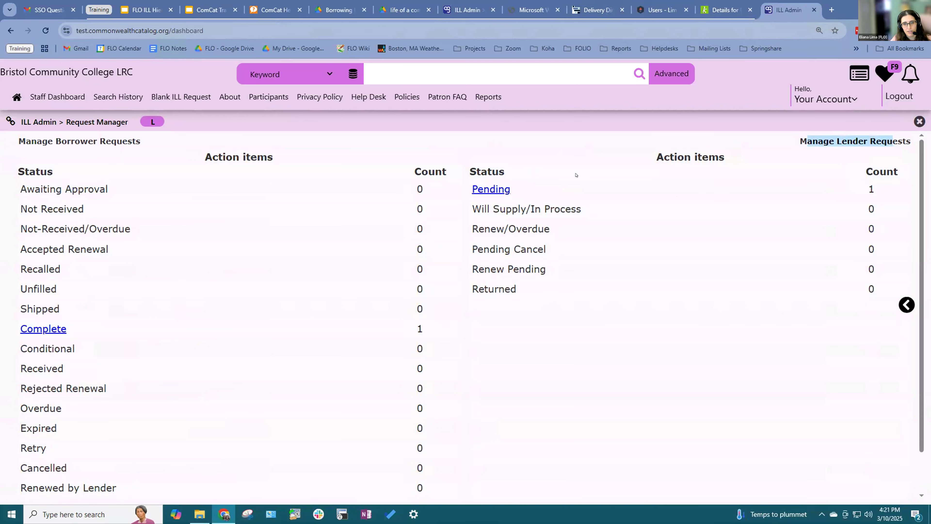
left_click(887, 142)
left_click(477, 191)
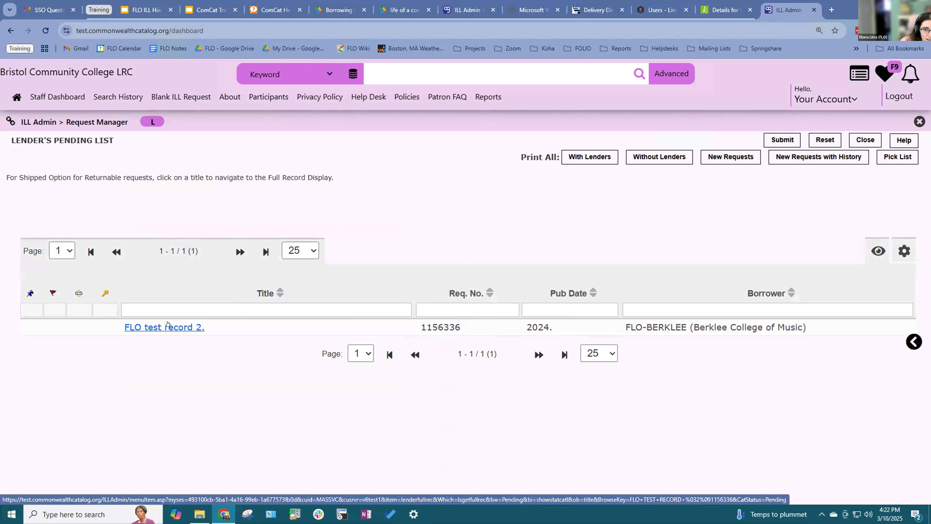
Step: Open the full lender record for Berklee's FLO test record 2 and view the lending workflow slide
left_click_drag(626, 326, 703, 321)
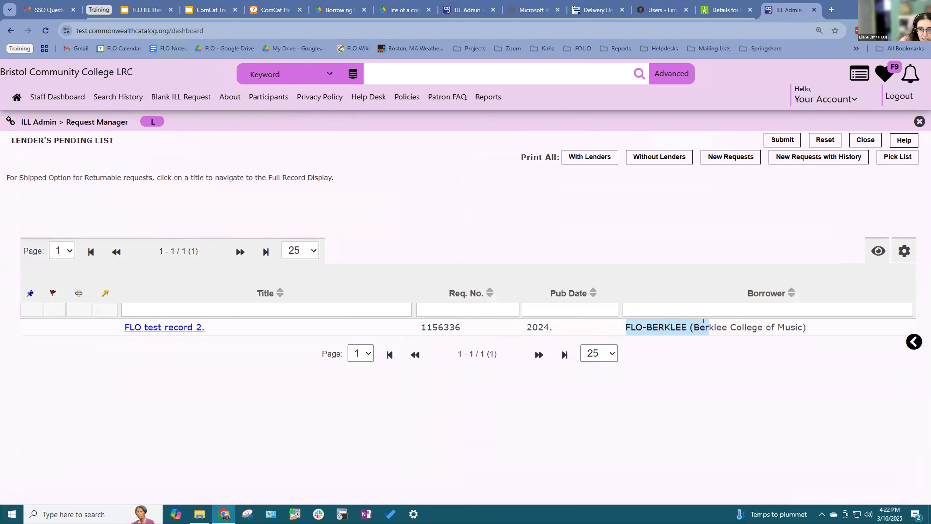
left_click(189, 327)
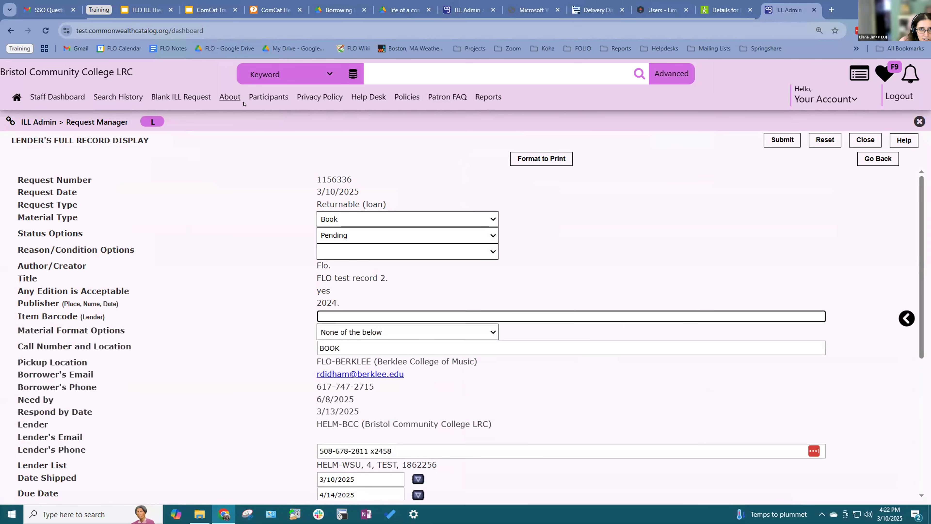
left_click(389, 3)
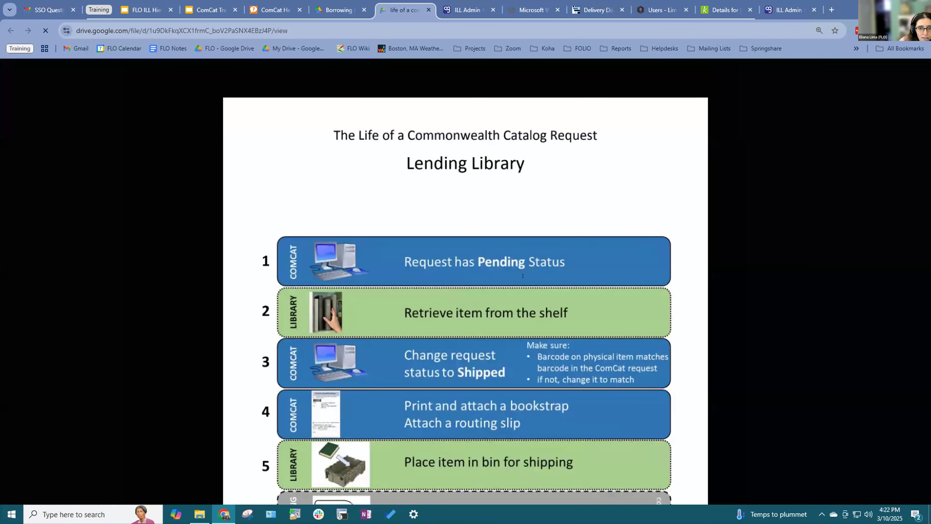
Step: Scroll the lending workflow PDF, then return to the lender record and point out the blank Item Barcode field
scroll(476, 276, "down", 1)
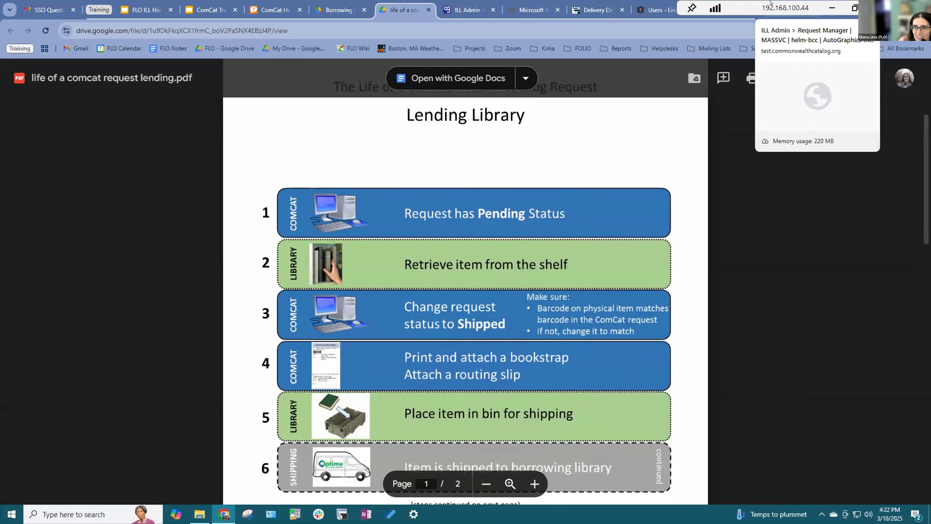
left_click(770, 12)
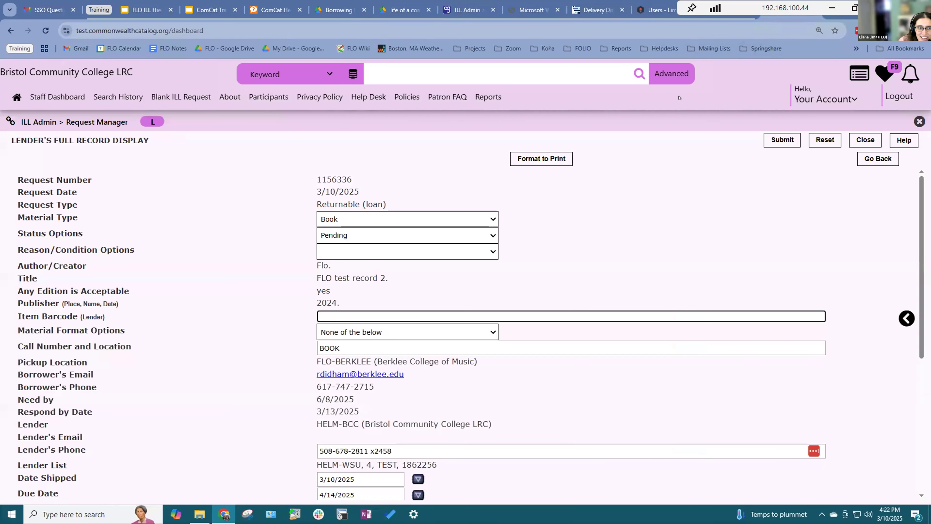
left_click(616, 277)
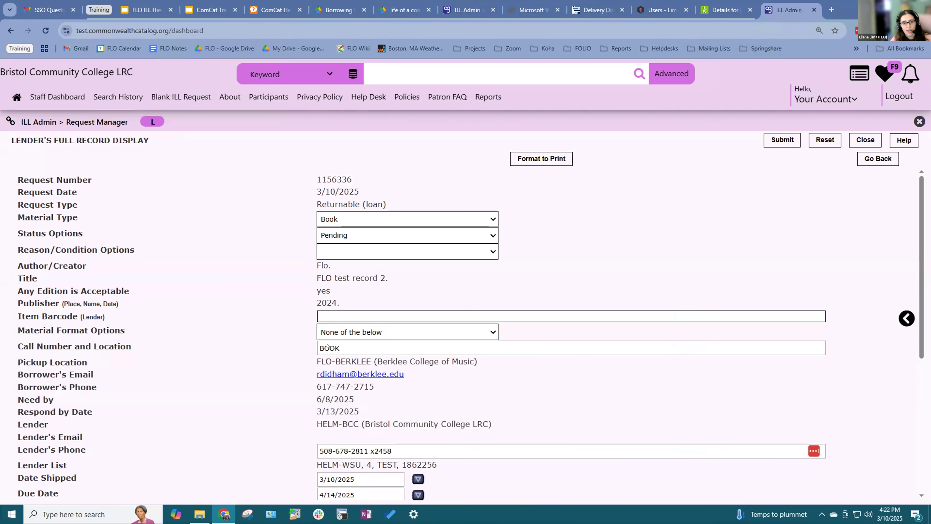
left_click_drag(15, 316, 111, 315)
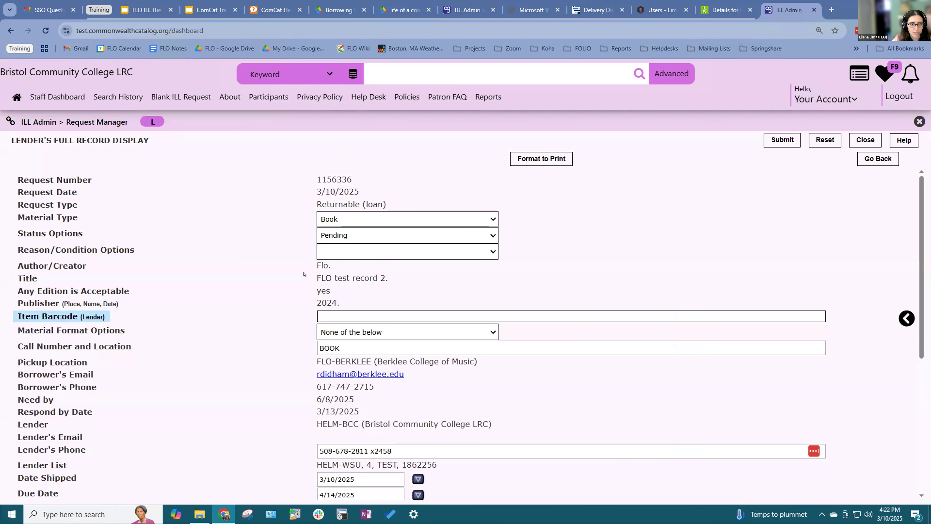
left_click(536, 289)
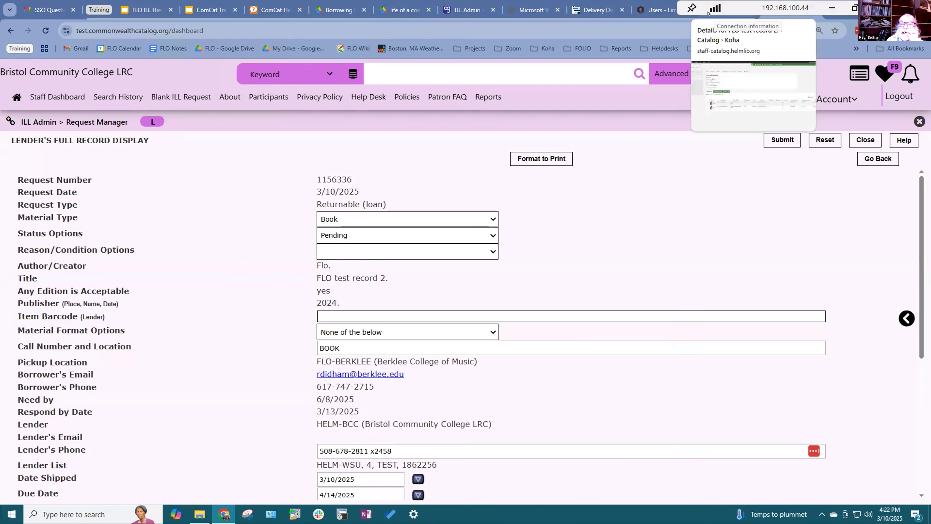
Step: Copy the Bristol copy's barcode from the Koha record for FLO test record 2
left_click(711, 17)
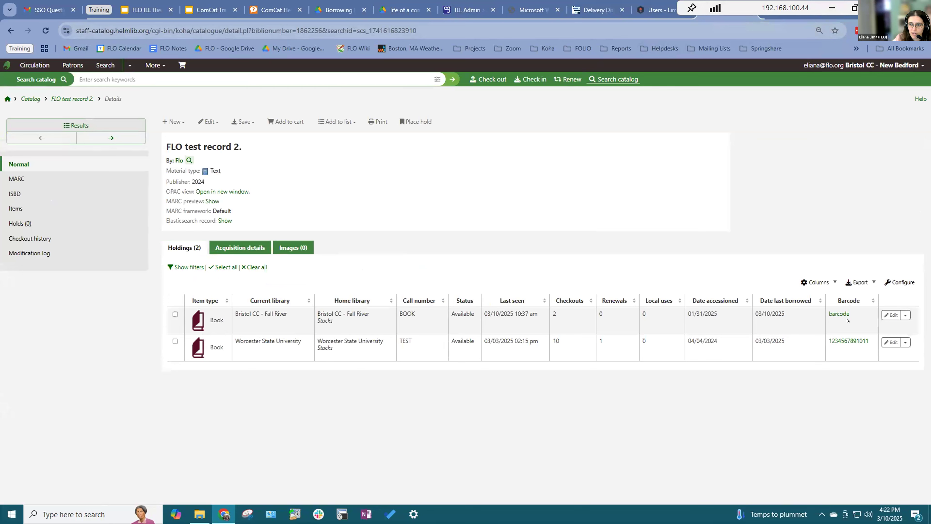
left_click_drag(847, 321, 824, 314)
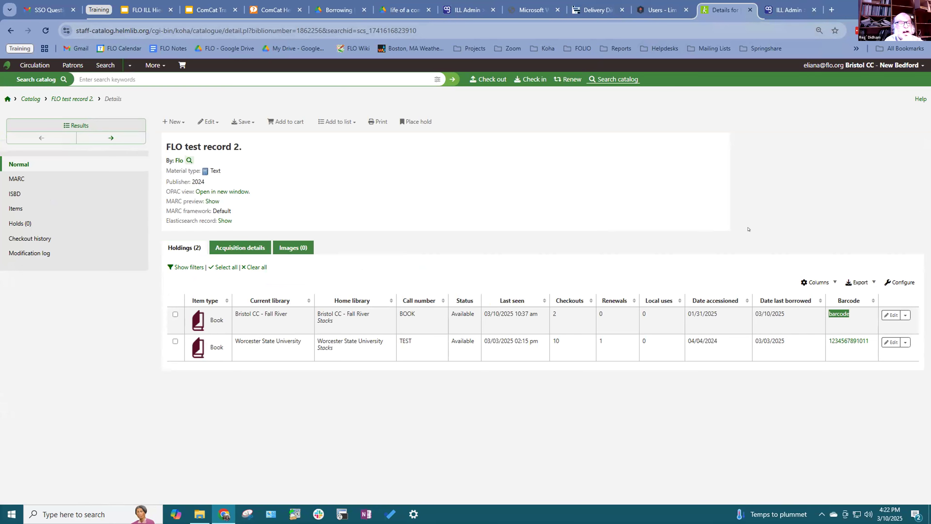
left_click(786, 10)
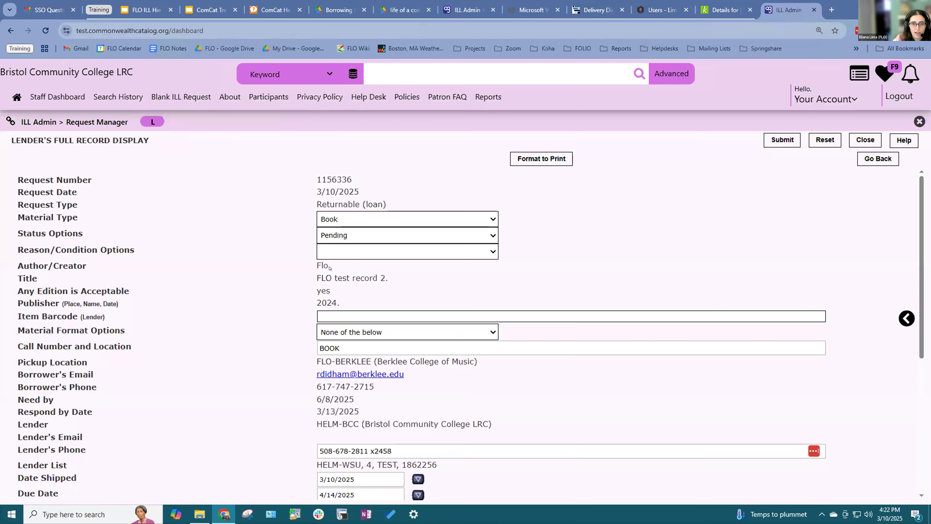
Step: Enter the item barcode, set the request status to Shipped, and submit
left_click(322, 308)
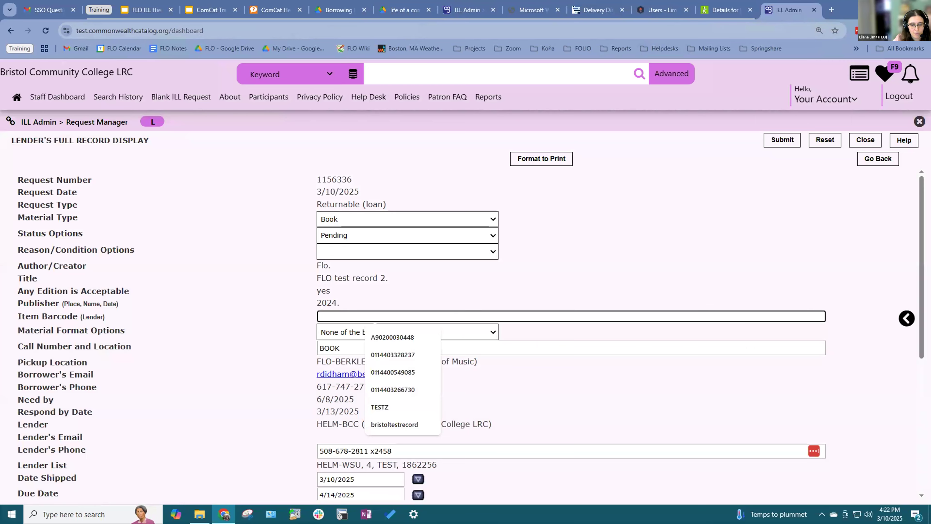
type("barcode")
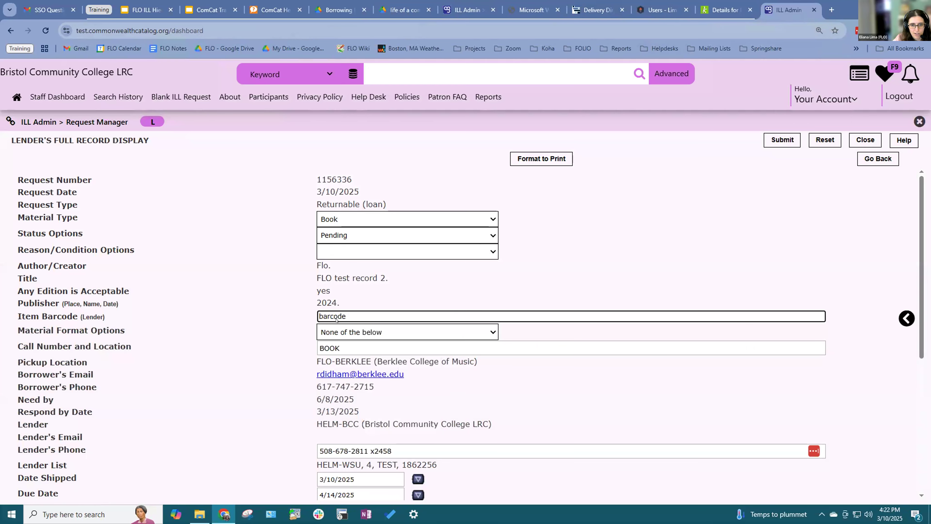
left_click(344, 235)
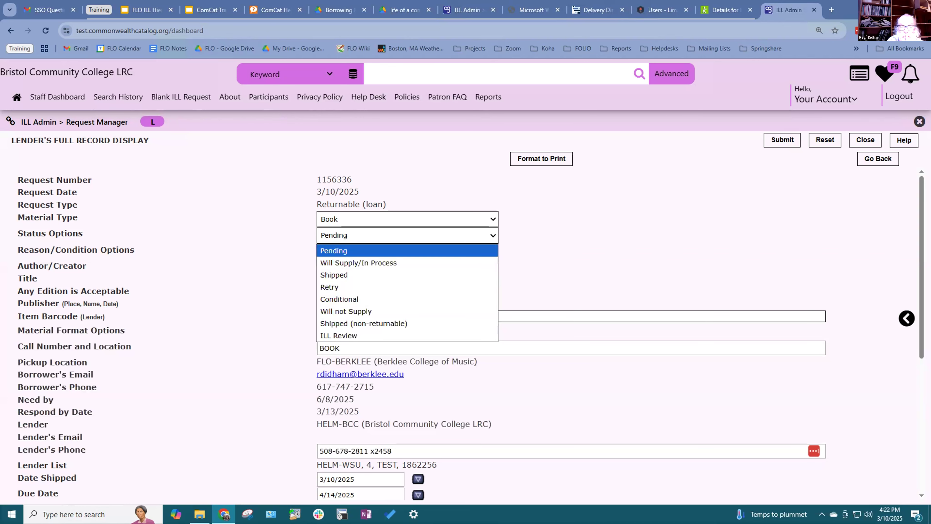
left_click(351, 275)
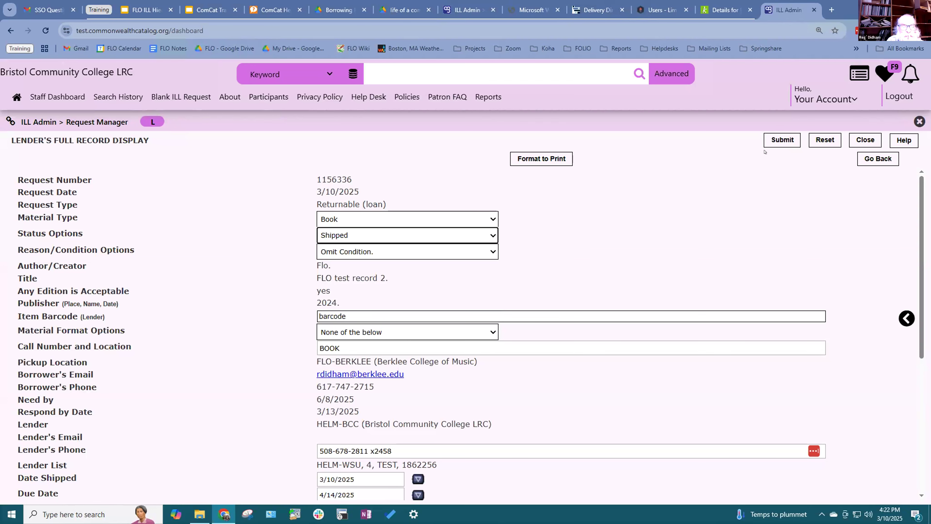
left_click(767, 143)
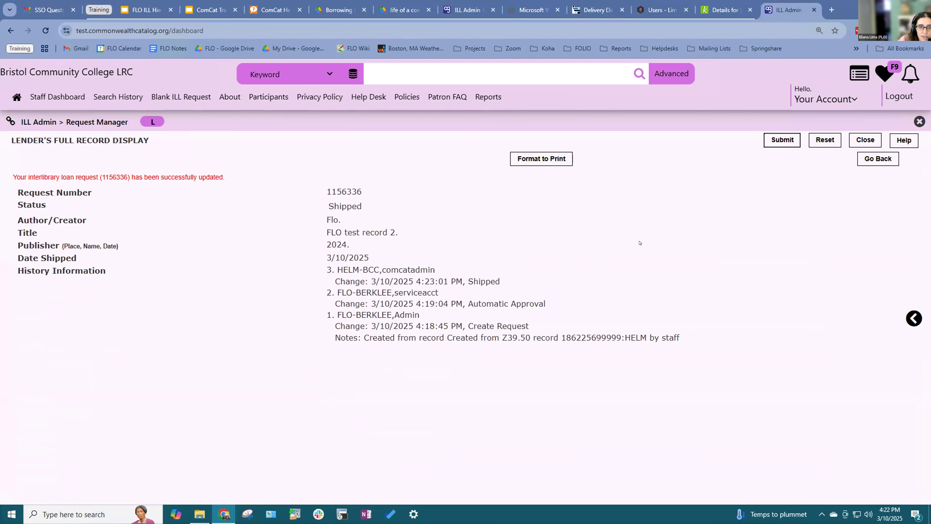
left_click(723, 10)
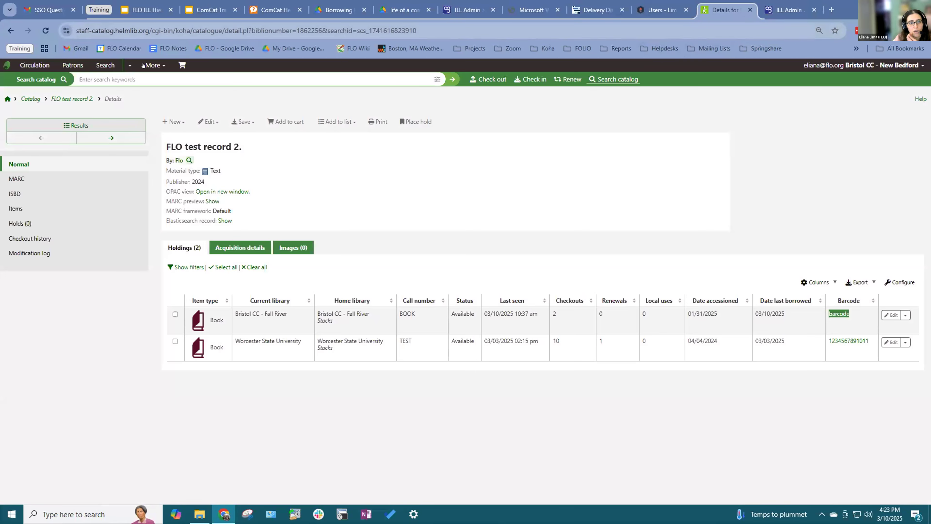
Step: Reload the Koha record to confirm the copy is checked out to Berklee, then return to the ILL request
left_click(45, 31)
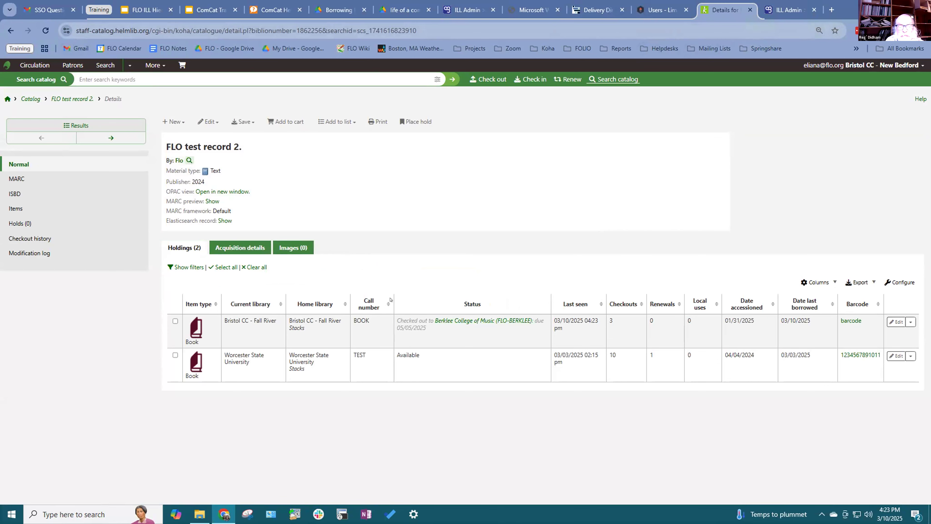
key("ctrl+Tab")
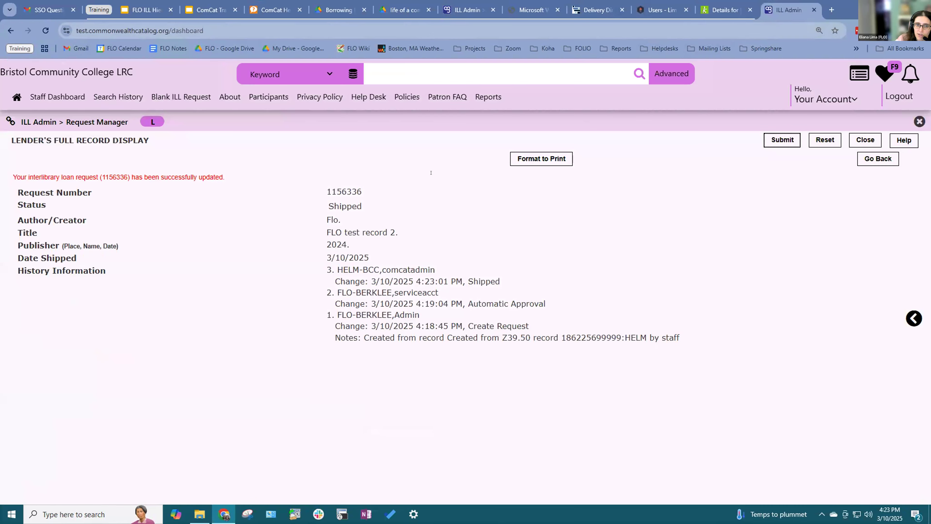
Step: Review Bristol's Request Manager dashboard, pointing out the lender action items
left_click(57, 97)
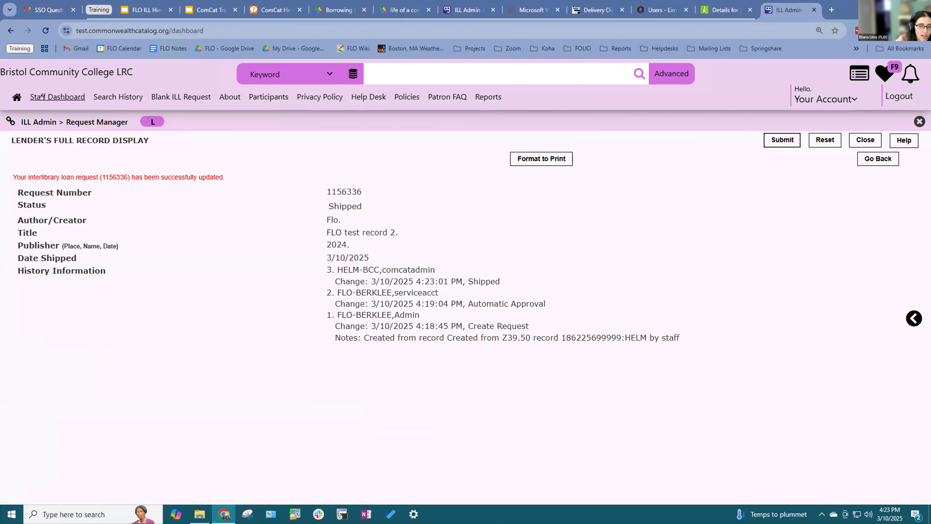
left_click(234, 175)
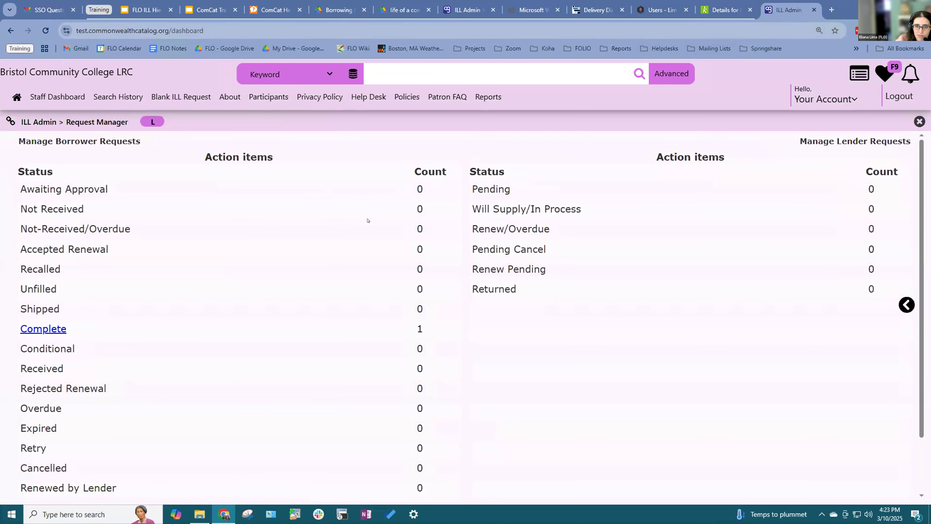
left_click_drag(464, 150, 539, 182)
left_click(538, 182)
scroll(538, 198, "down", 2)
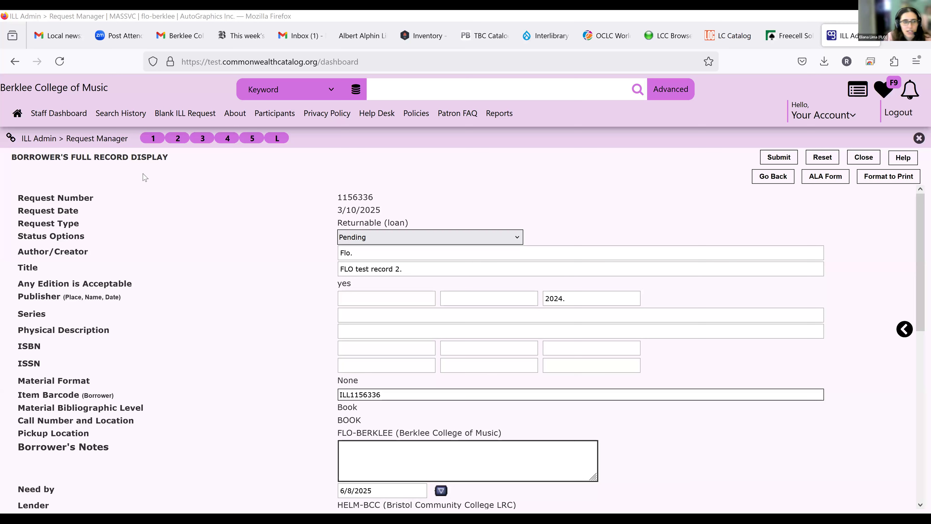
Step: Go to Staff Menu > ILL Admin > Request Manager and list Berklee's Shipped borrower requests
left_click(97, 139)
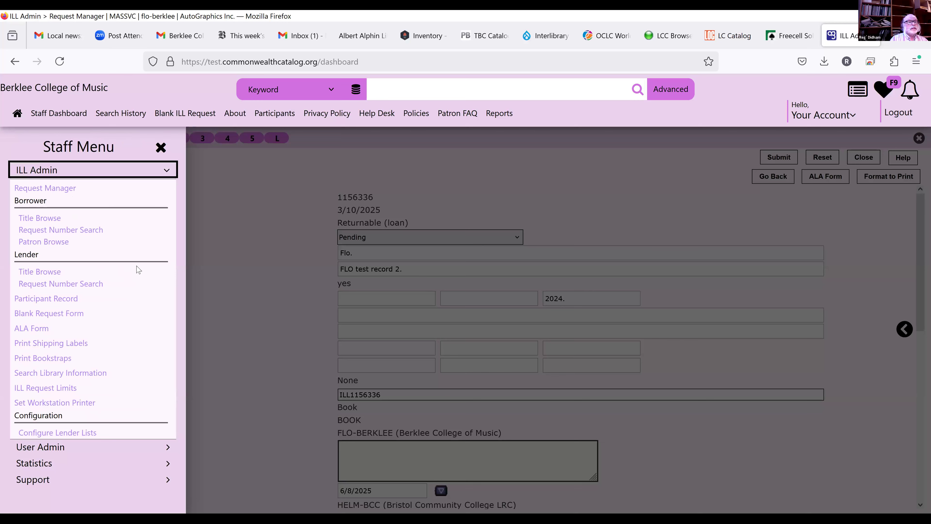
left_click(67, 188)
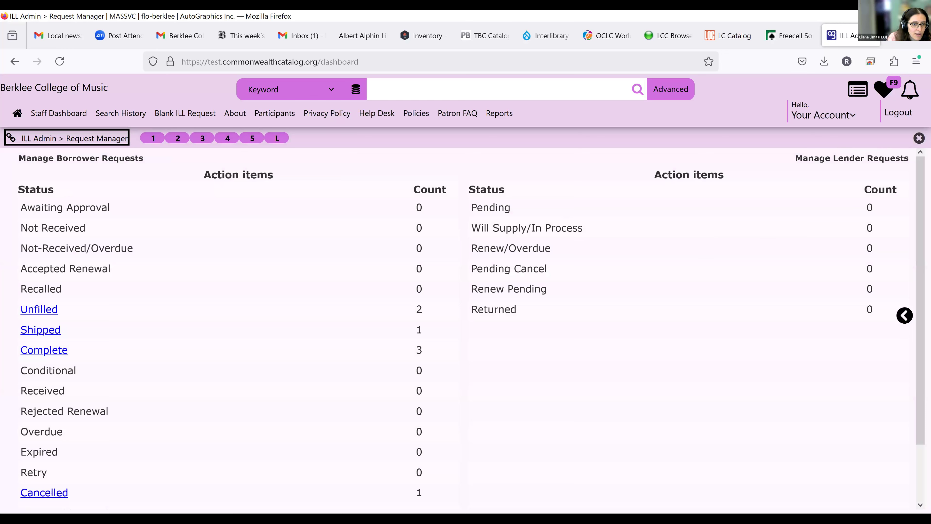
scroll(258, 274, "down", 2)
scroll(257, 273, "up", 3)
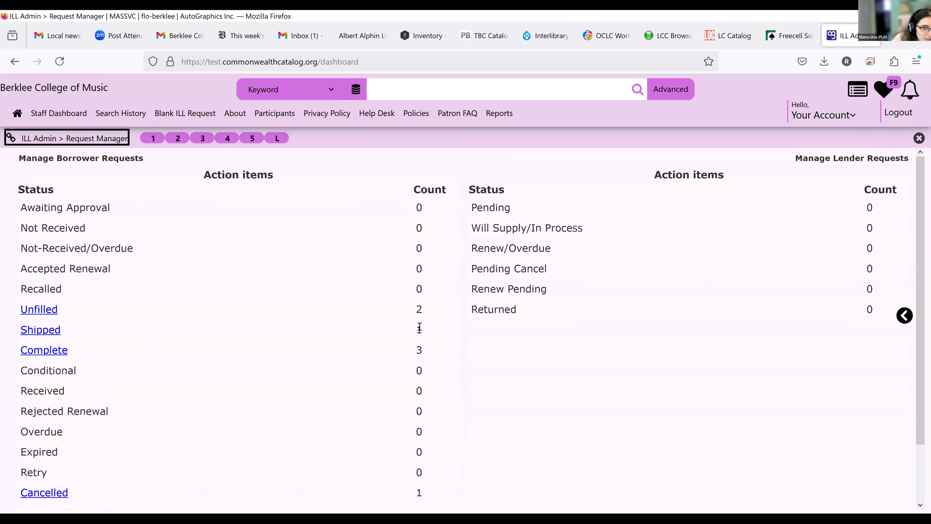
left_click(37, 331)
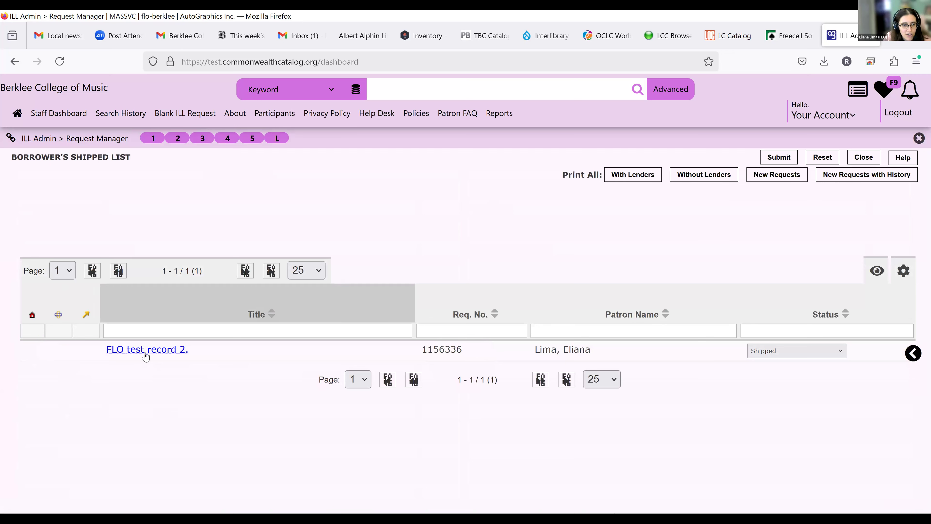
Step: Open the shipped FLO test record 2 borrower record and expand its Status Options
left_click(153, 351)
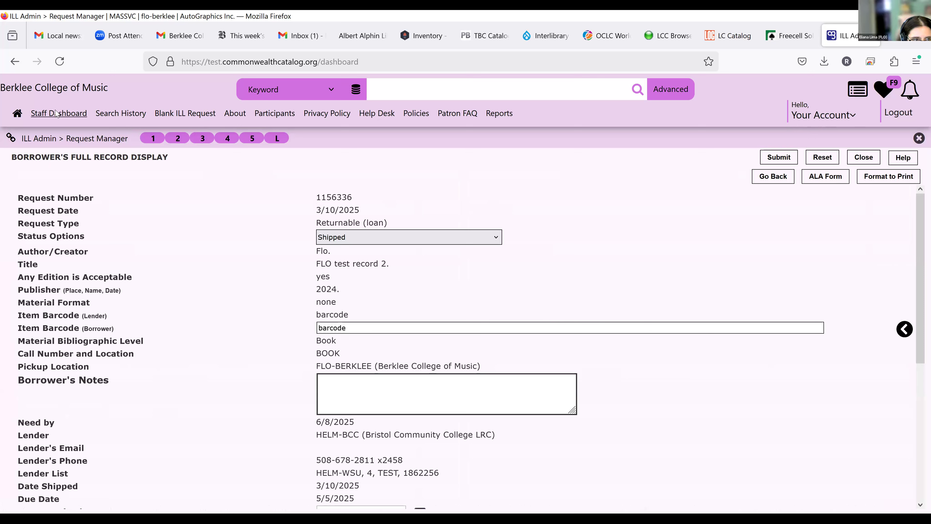
left_click(496, 237)
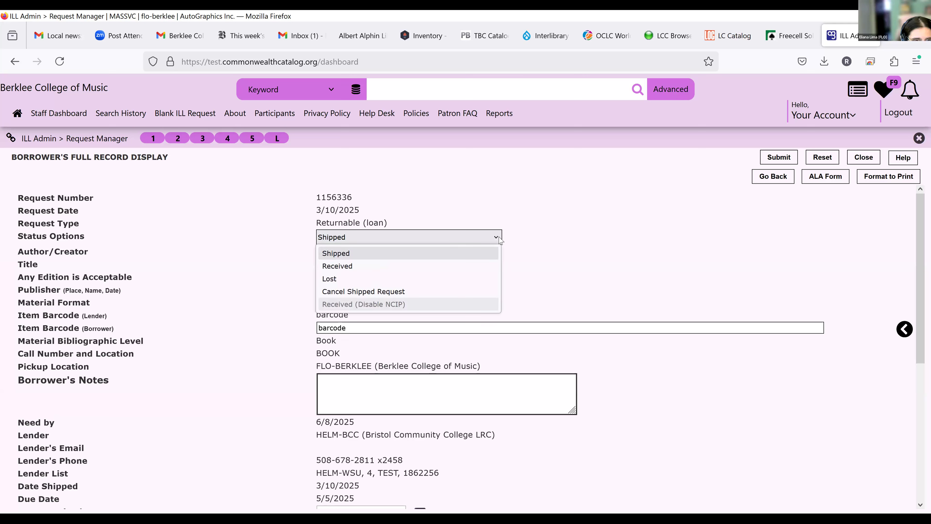
Step: Mark request 1156336 as Received and open a new Firefox tab
left_click(440, 271)
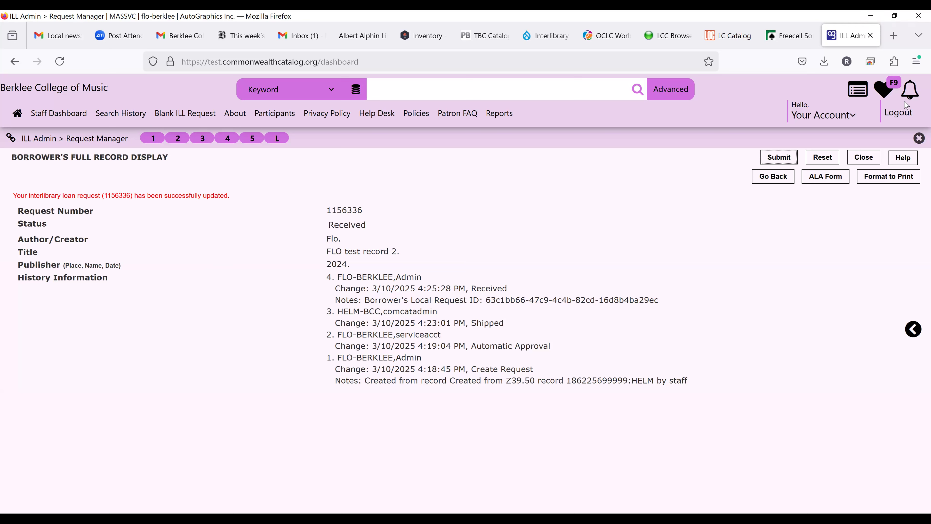
left_click(893, 36)
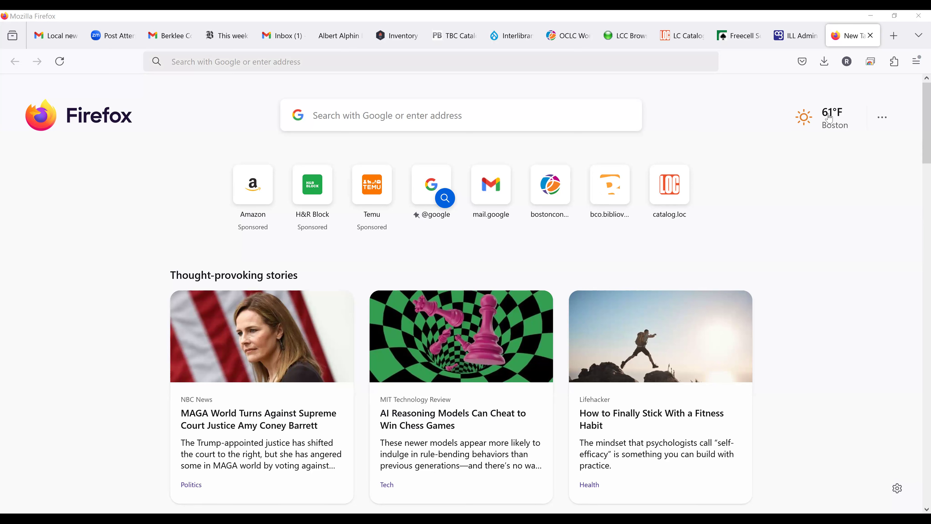
Step: Log in to the Berklee test FOLIO site with saved credentials and open the Requests app
left_click(828, 115)
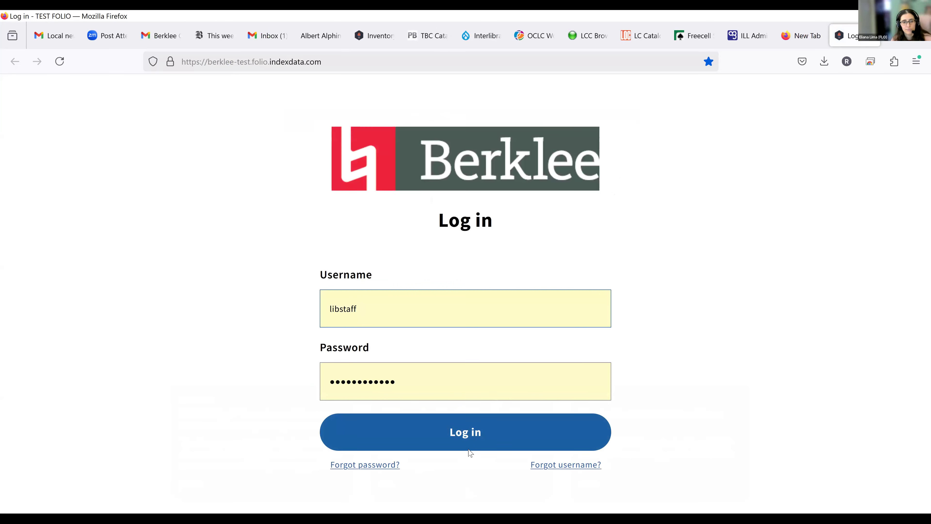
left_click(466, 437)
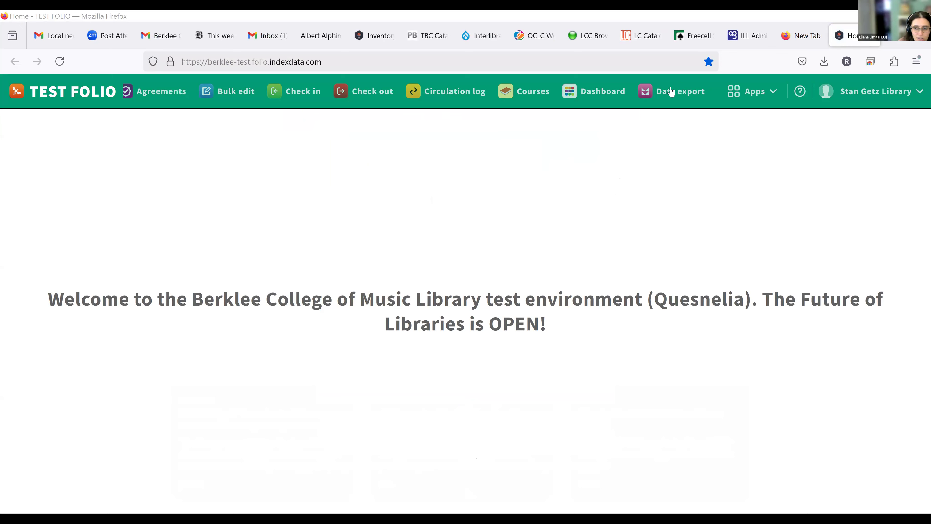
left_click(749, 93)
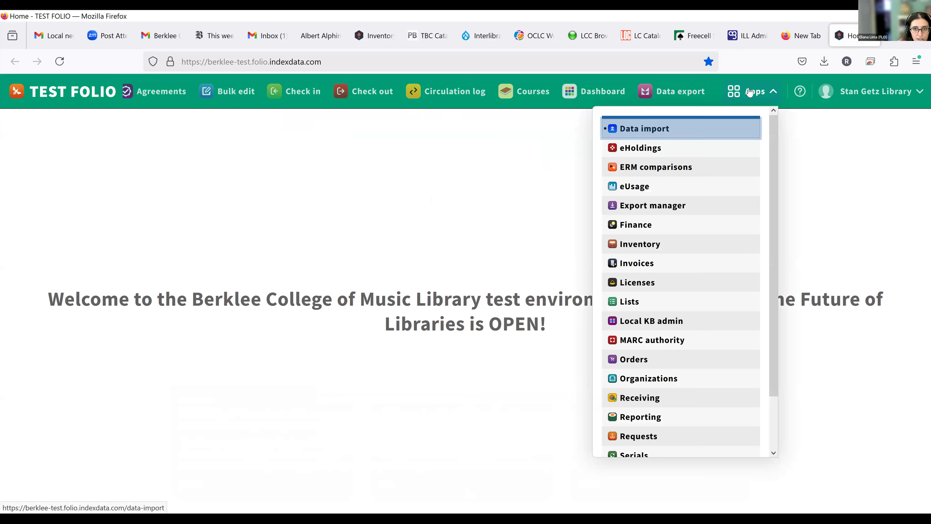
left_click(664, 435)
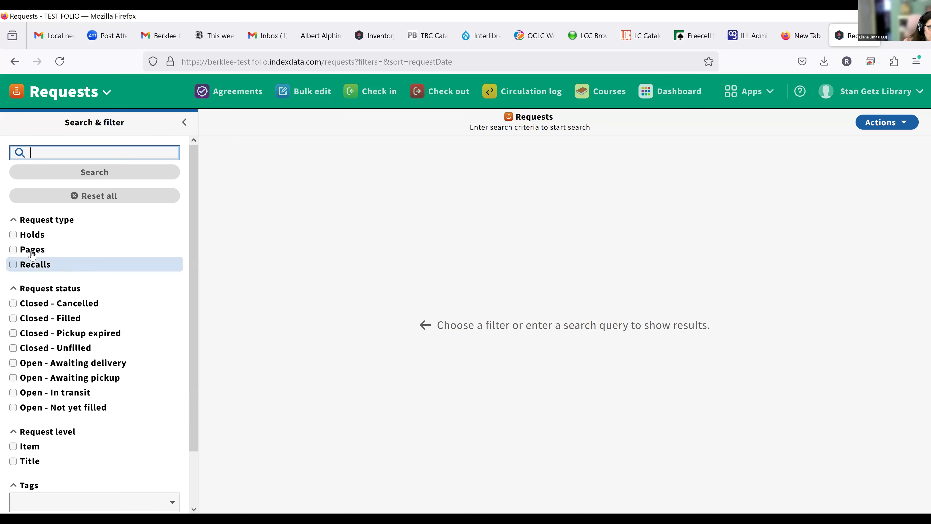
Step: Filter to page requests sorted newest first, open the top FLO test record 2 request, and open its item in Inventory
left_click(13, 250)
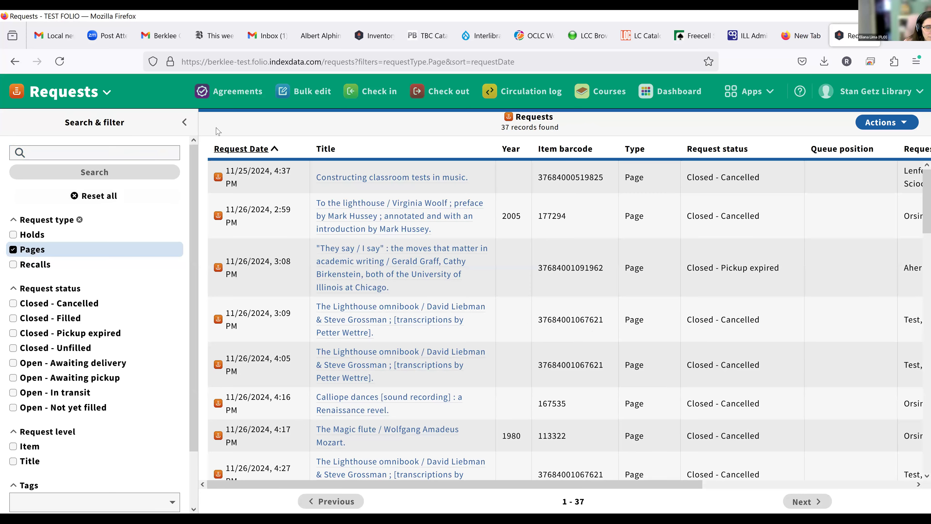
left_click(274, 150)
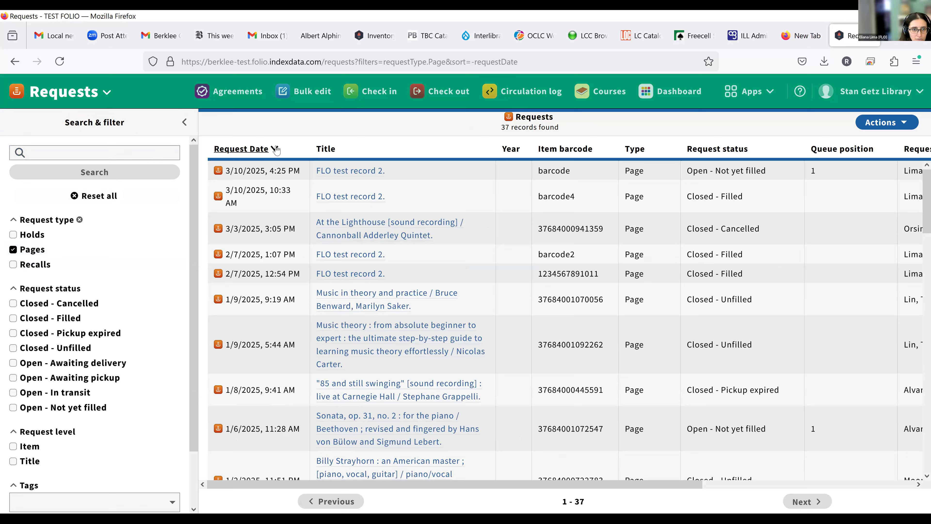
left_click(343, 172)
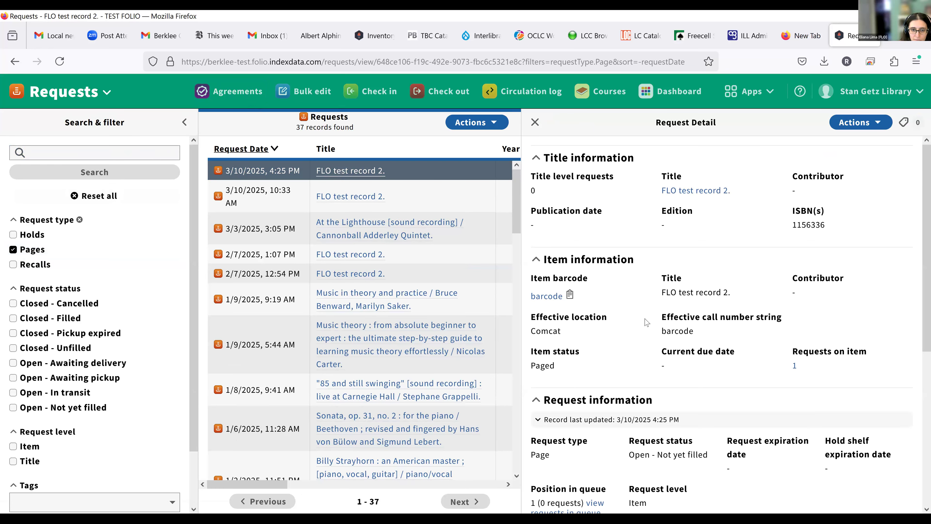
scroll(709, 375, "down", 6)
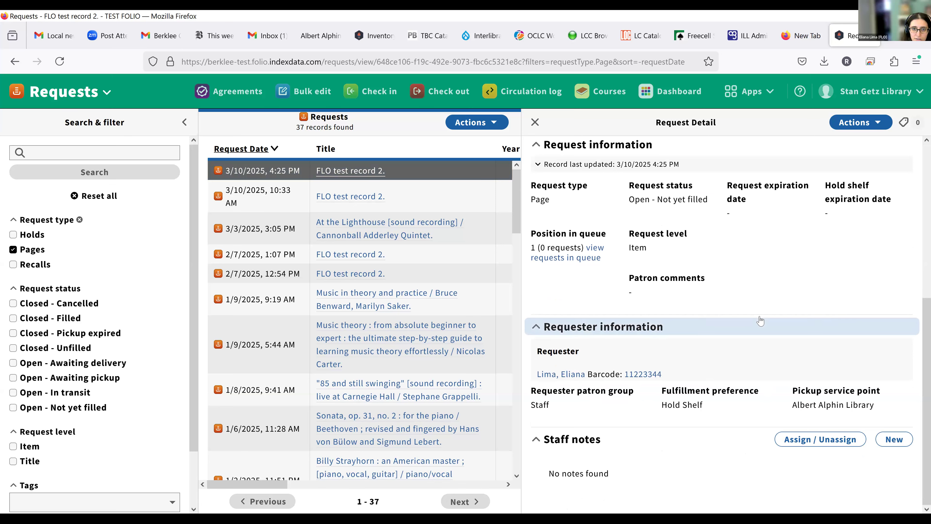
scroll(761, 316, "up", 6)
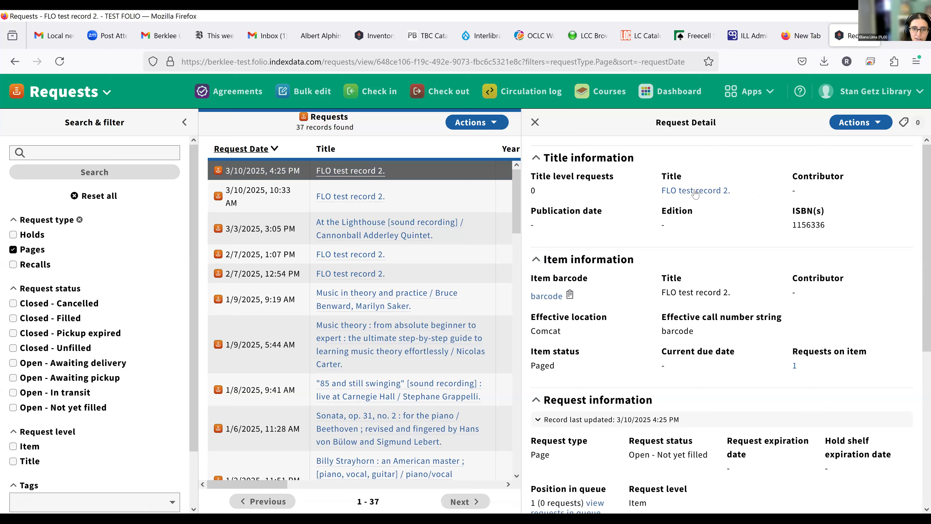
left_click(547, 296)
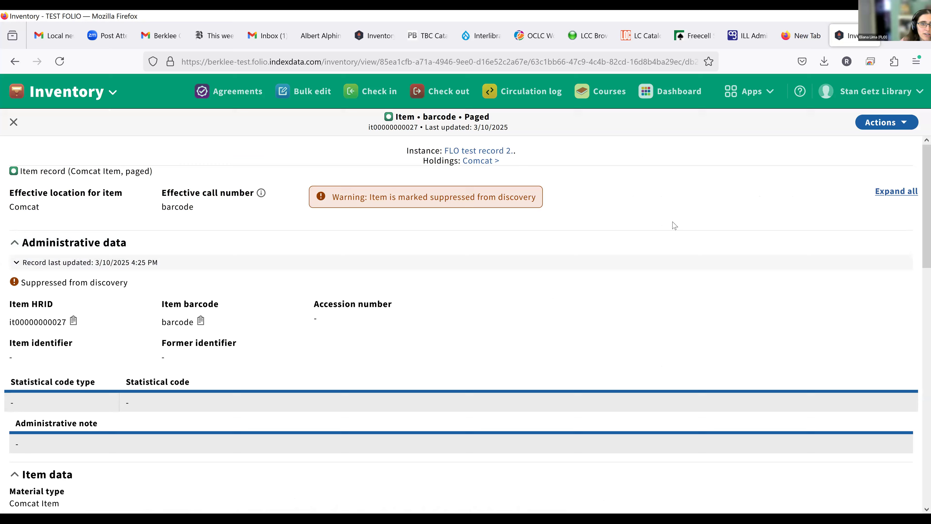
Step: Review the paged Comcat item record in FOLIO Inventory, then go to the Check out app
scroll(623, 284, "down", 5)
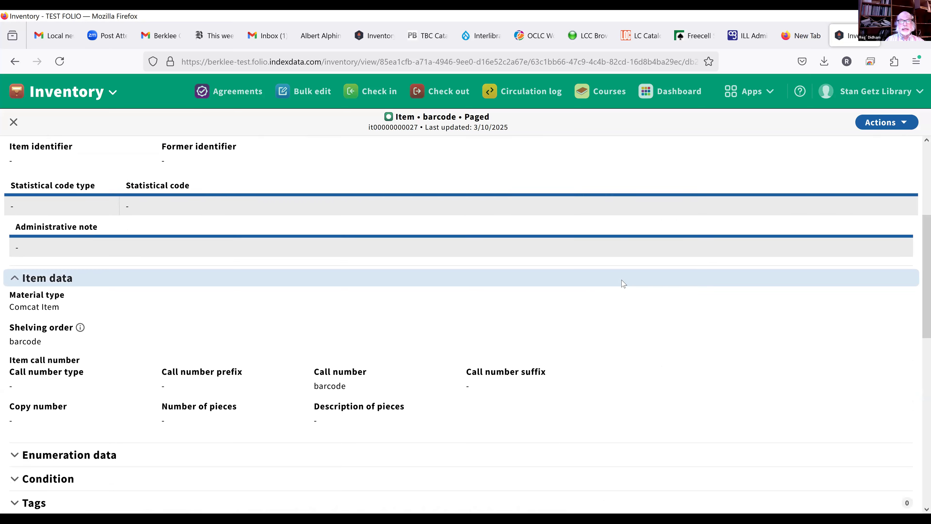
scroll(623, 283, "up", 5)
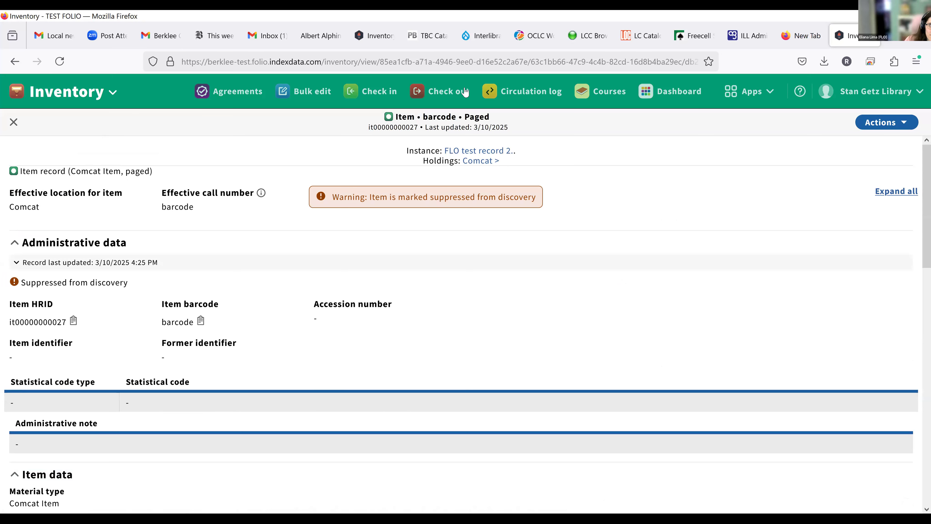
left_click(449, 91)
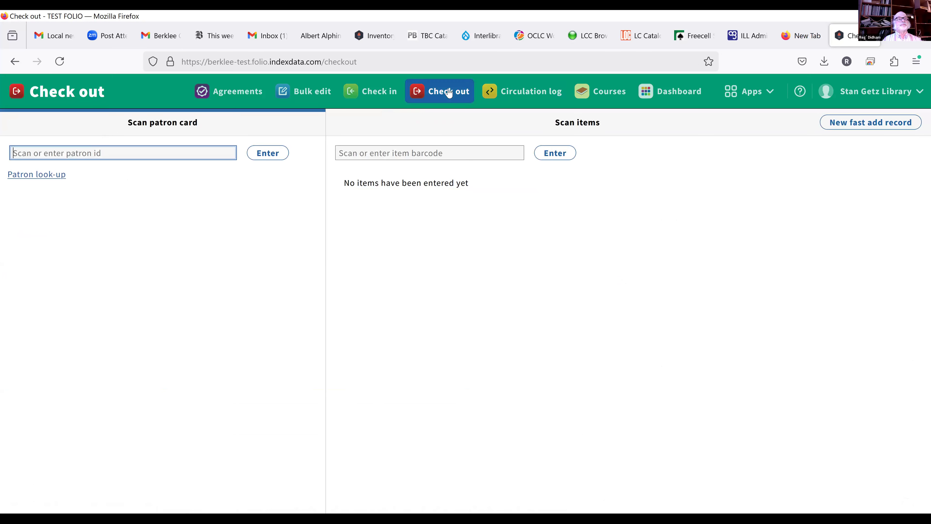
Step: Look up the requesting staff patron by surname and select them for checkout
left_click(35, 175)
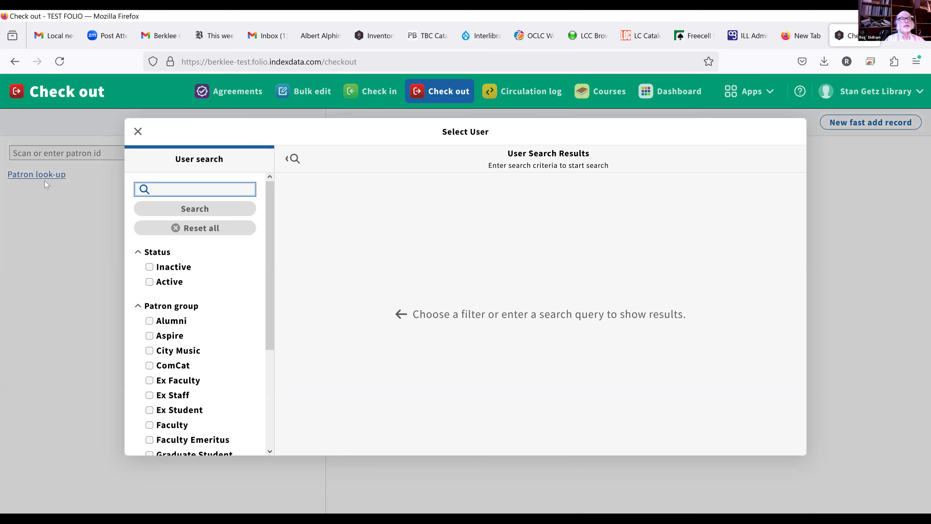
type("lima")
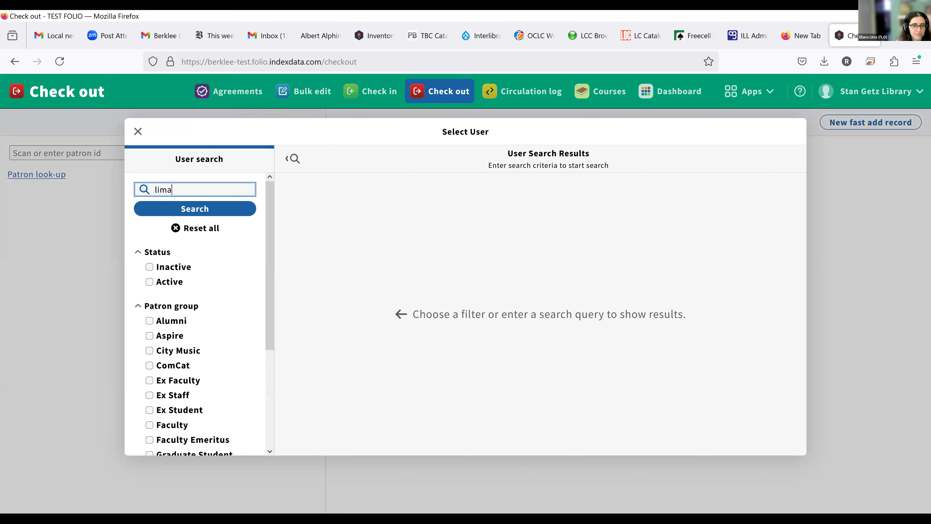
key("Return")
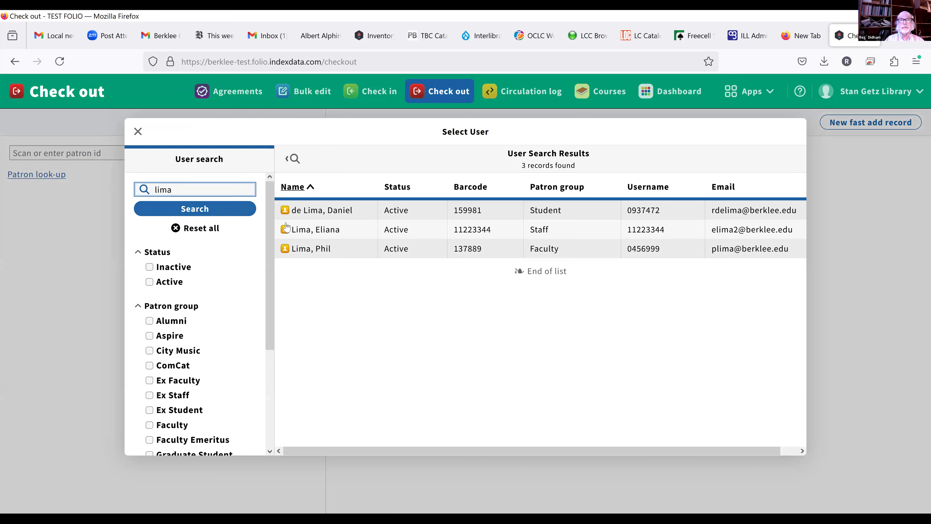
left_click(326, 231)
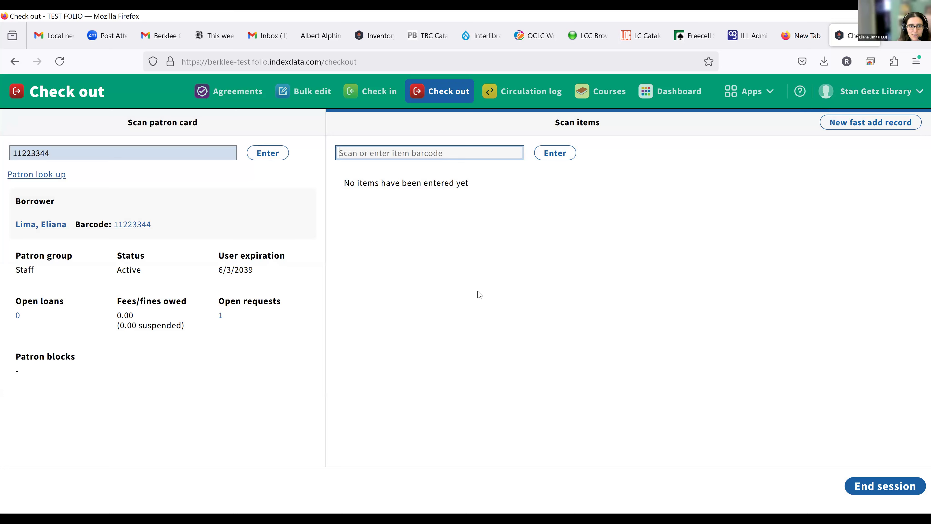
Step: Check out FLO test record 2 by barcode, due 4/7/2025, and end the session
type("barcode")
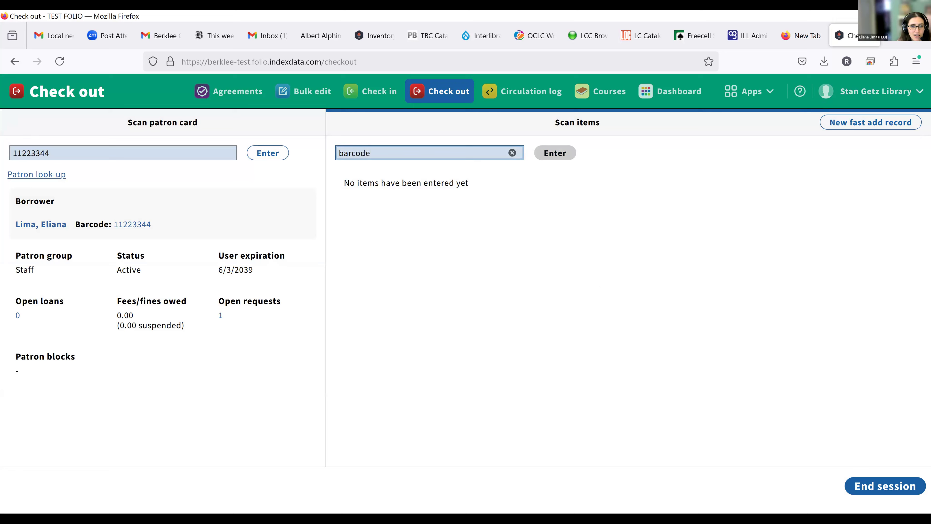
key("Return")
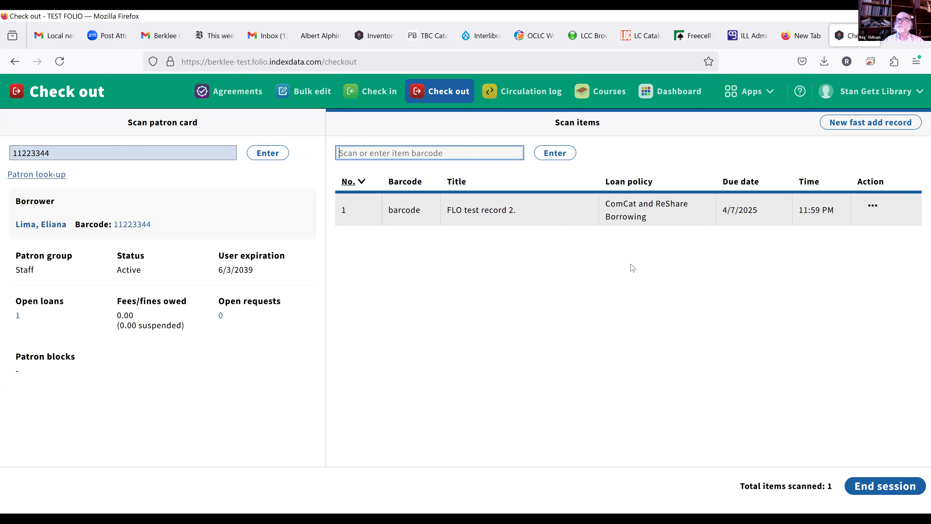
left_click(878, 487)
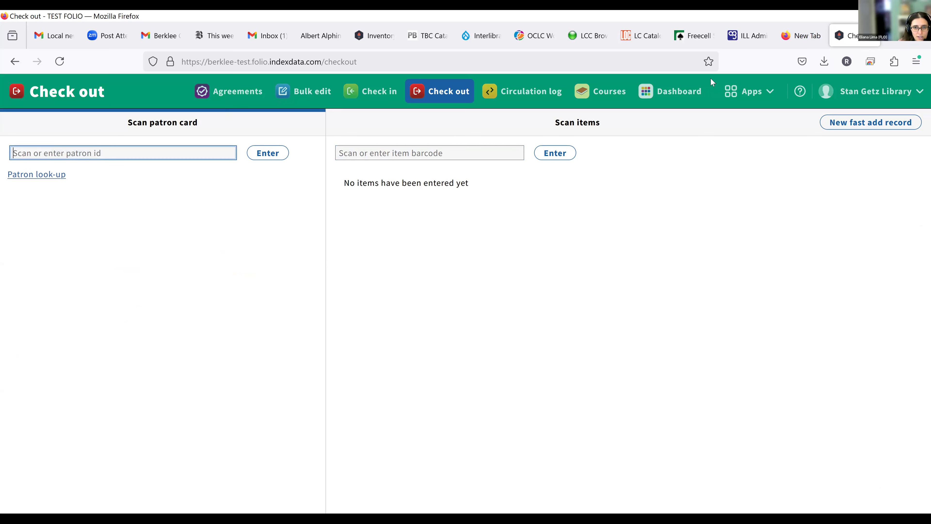
Step: Find the staff patron in the Users app and expand their Loans: 1 open, 3 closed
left_click(750, 91)
scroll(645, 352, "down", 2)
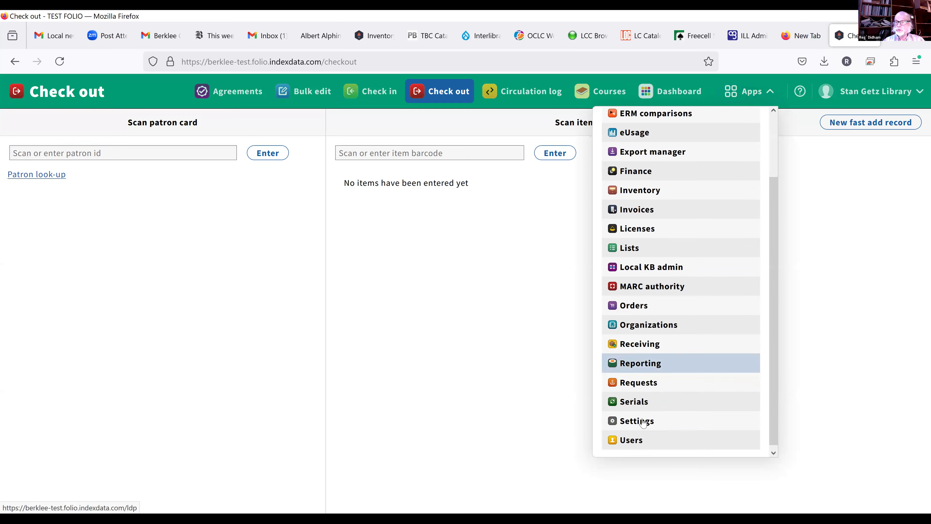
left_click(636, 437)
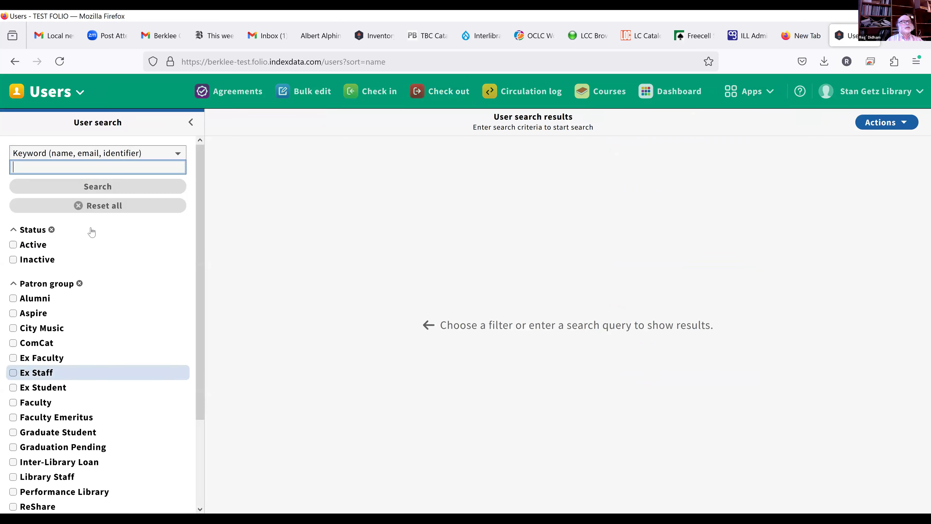
type("lima")
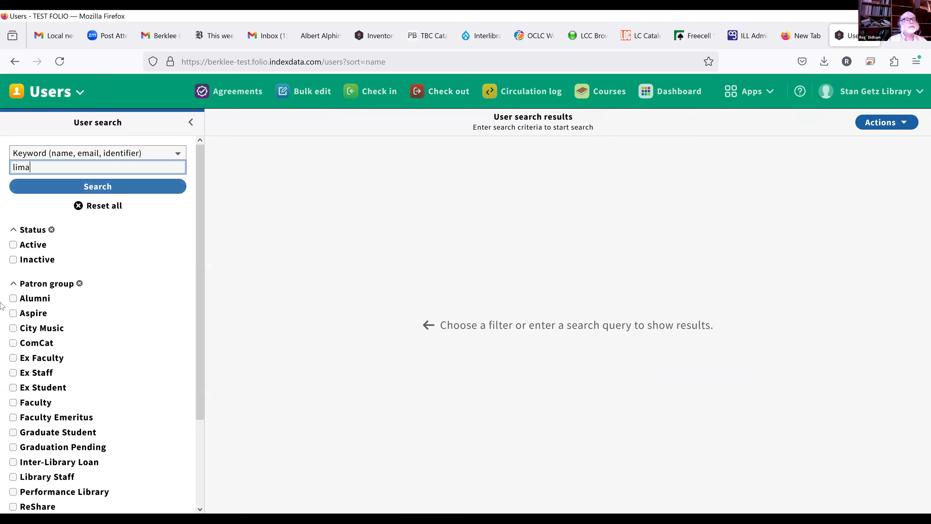
left_click(93, 189)
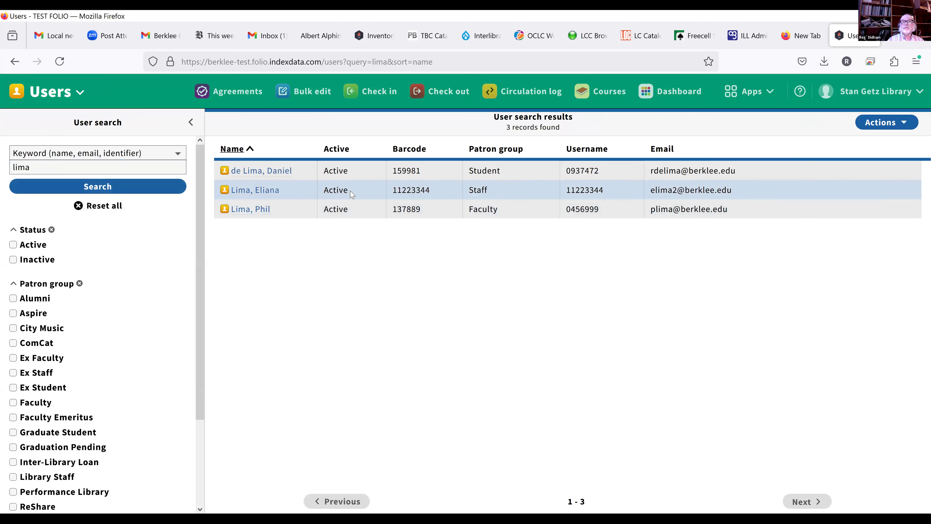
left_click(271, 192)
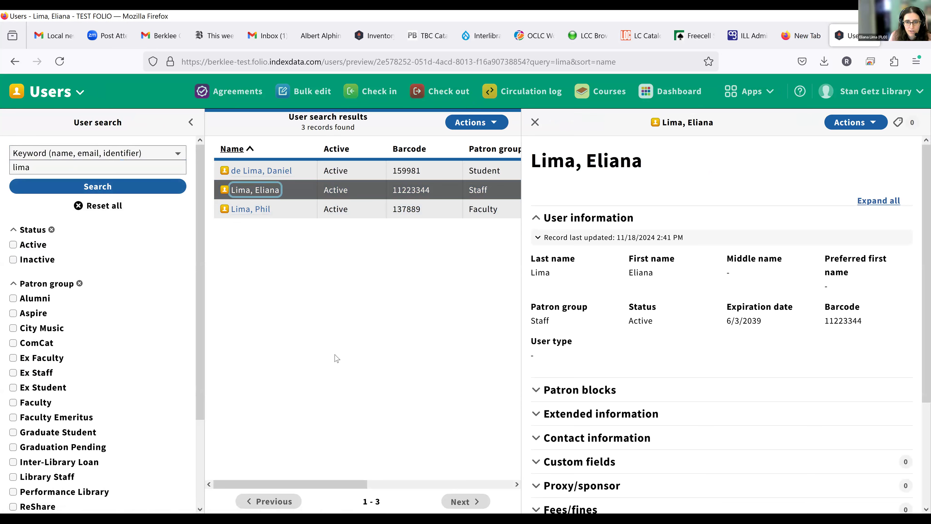
scroll(810, 431, "down", 3)
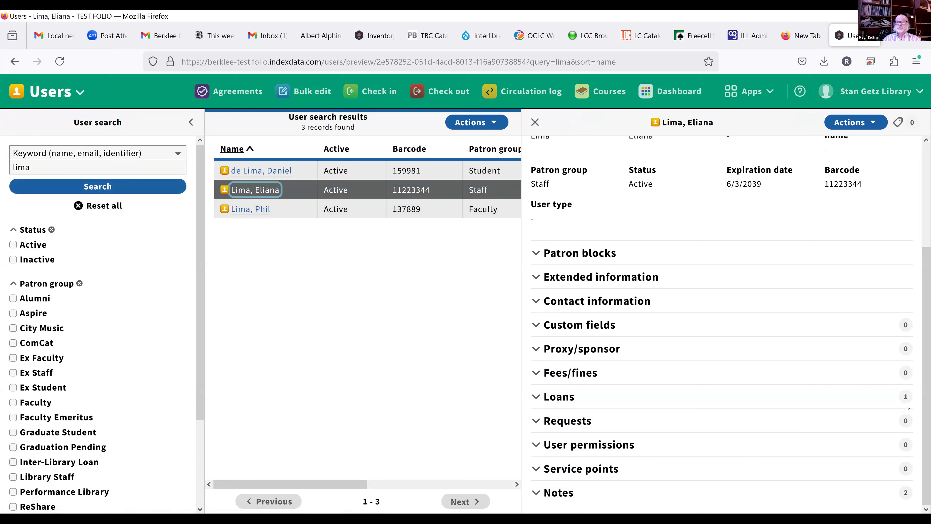
left_click(565, 397)
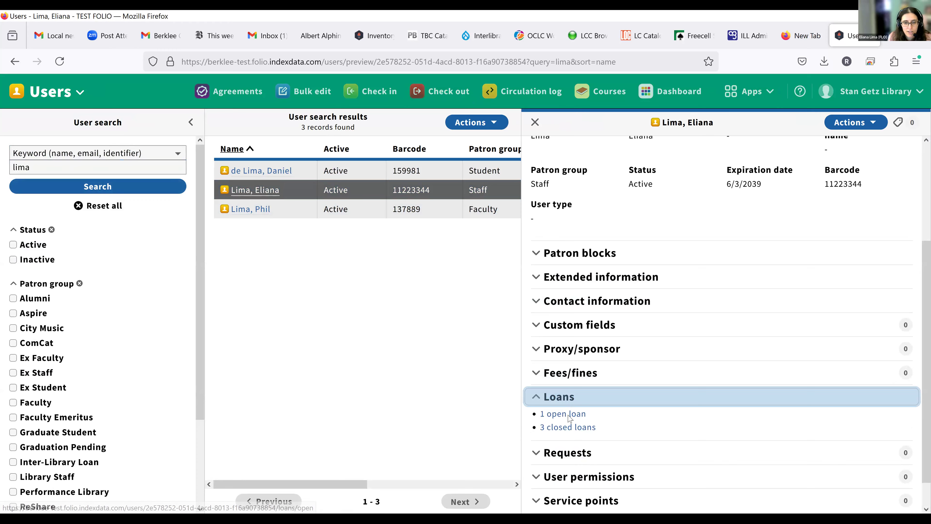
Step: Show the patron's 1 open loan, FLO test record 2 under ComCat and ReShare Borrowing
left_click(567, 414)
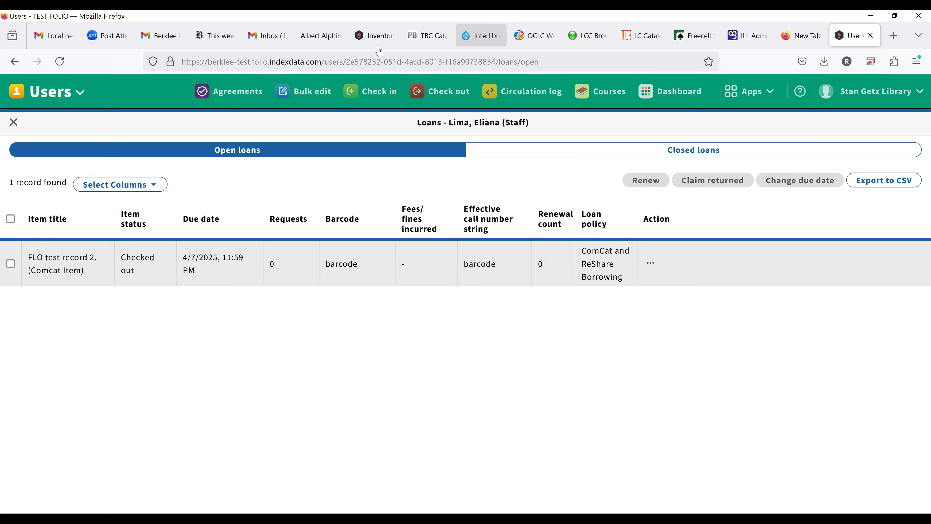
Step: Switch to the ILL Admin tab with the Commonwealth Catalog request for FLO test record 2
left_click(753, 38)
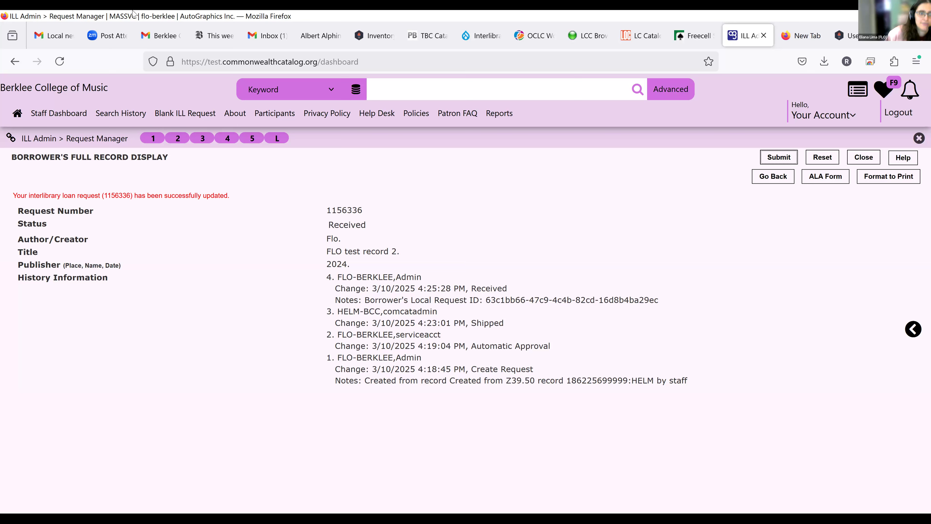
Step: Open Request Manager from the Staff Menu and list the one Received borrower request
left_click(93, 140)
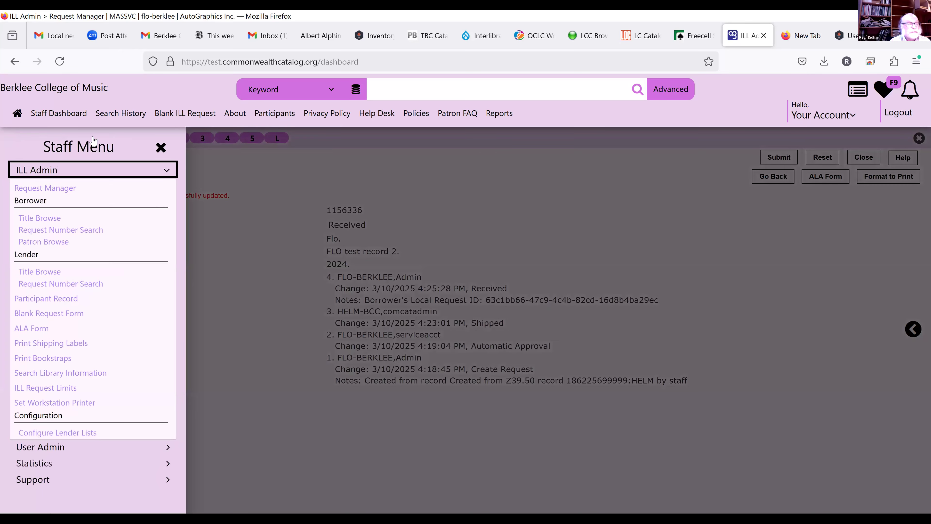
left_click(52, 189)
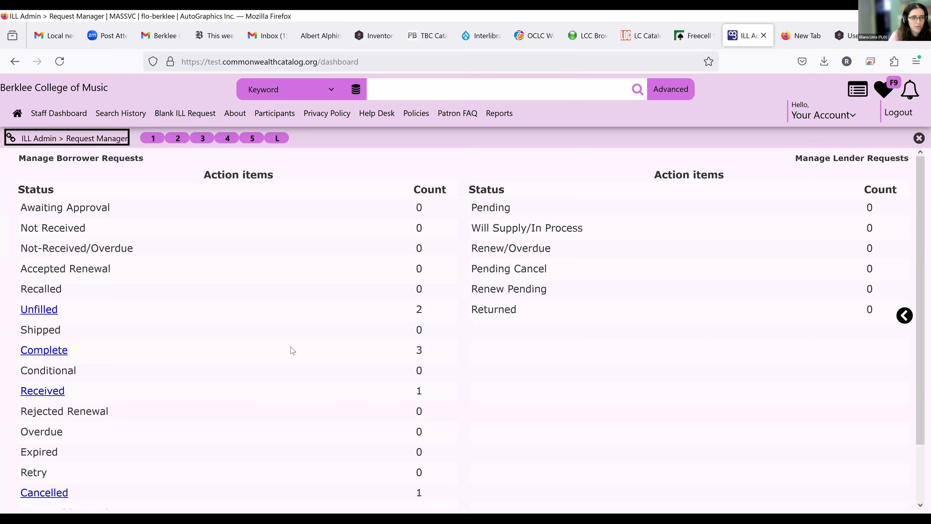
scroll(292, 351, "down", 2)
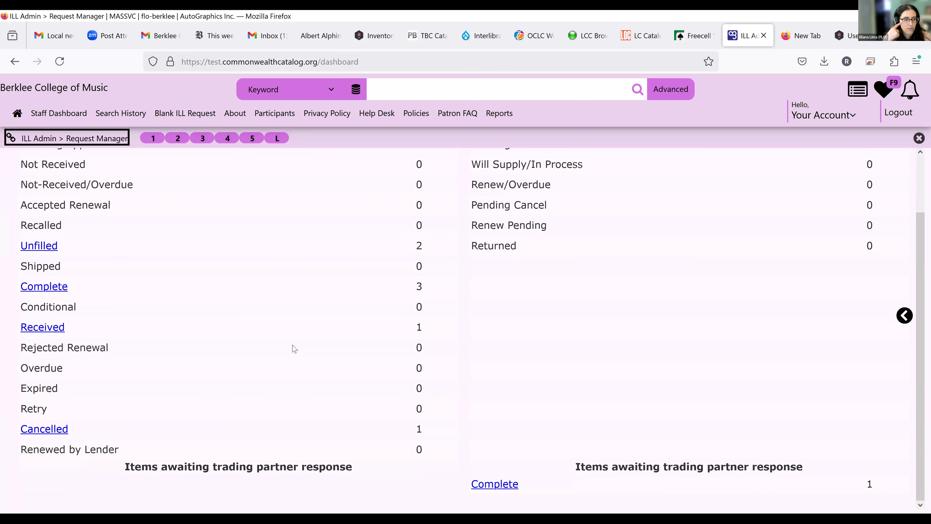
scroll(295, 349, "up", 1)
scroll(295, 348, "up", 1)
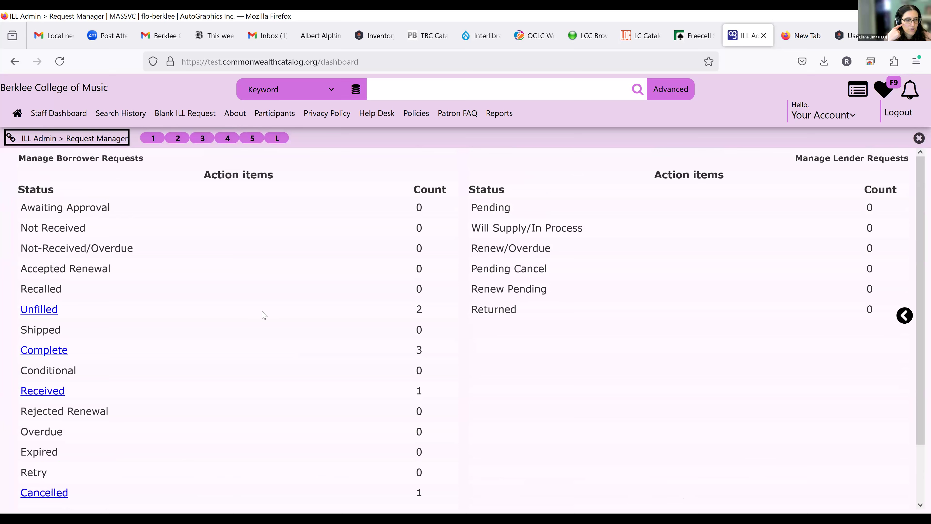
scroll(337, 382, "down", 2)
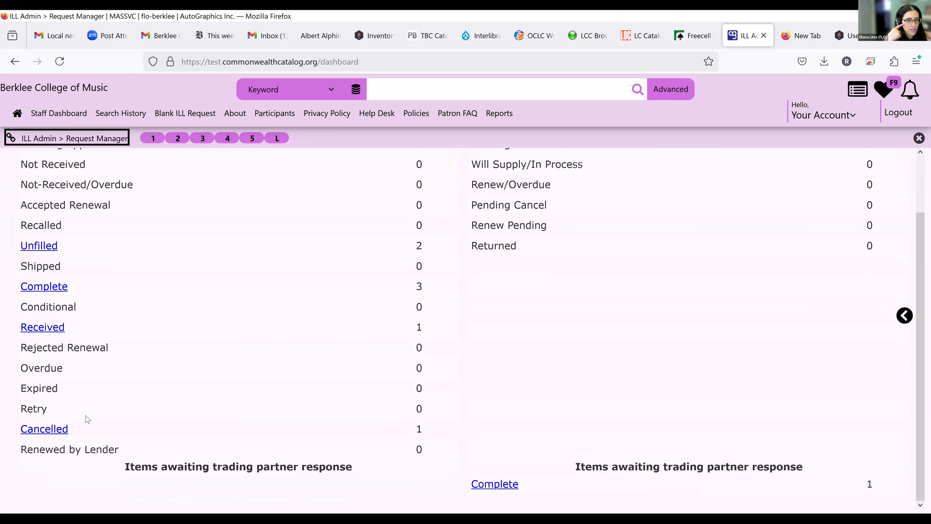
left_click(46, 327)
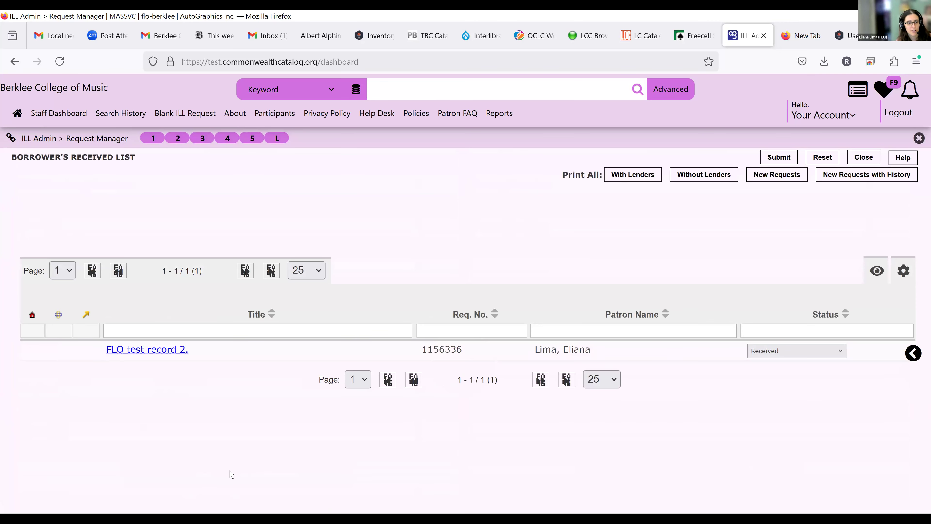
Step: Change request 1156336 for FLO test record 2 from Received to Returned and submit it
left_click(154, 350)
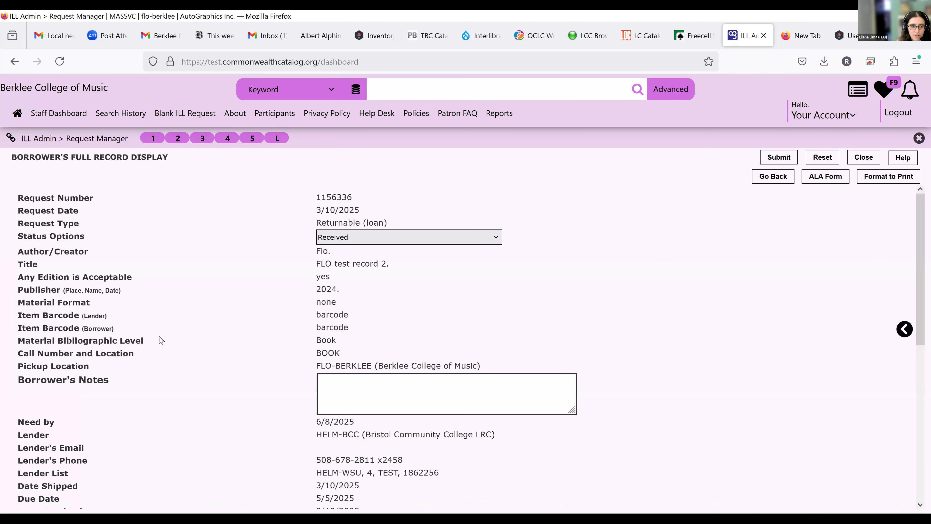
left_click(497, 239)
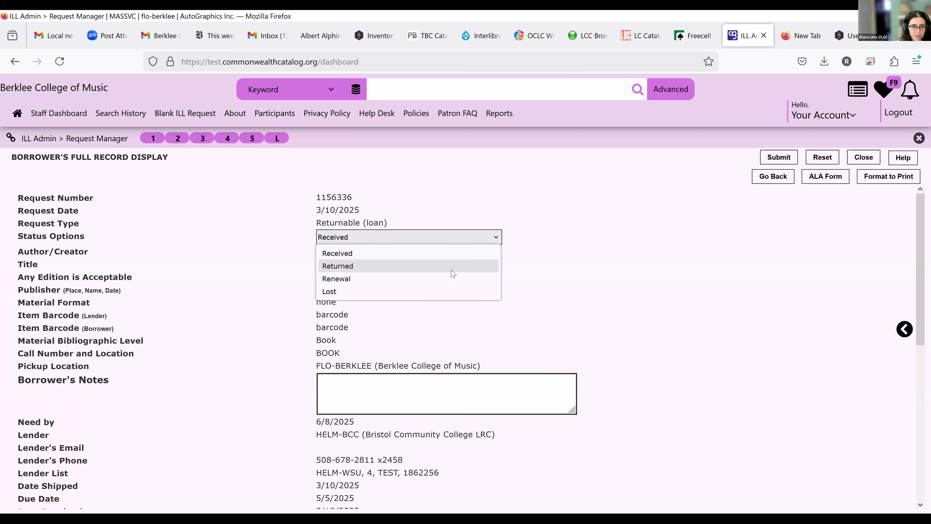
left_click(454, 267)
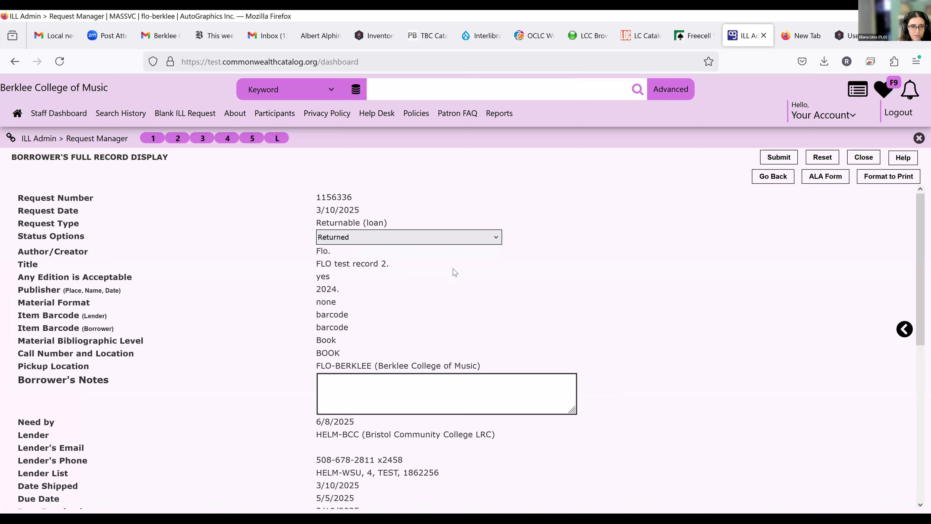
left_click(497, 242)
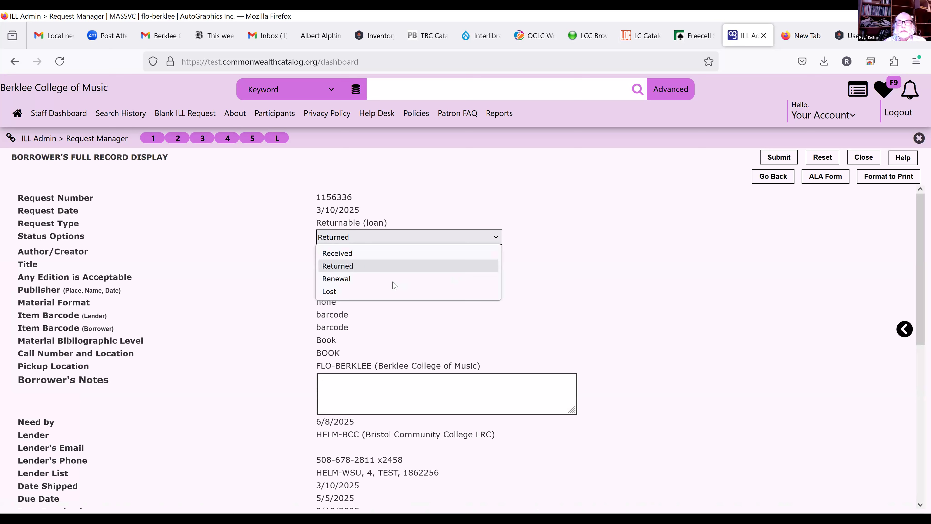
left_click(374, 278)
left_click(499, 239)
left_click(381, 266)
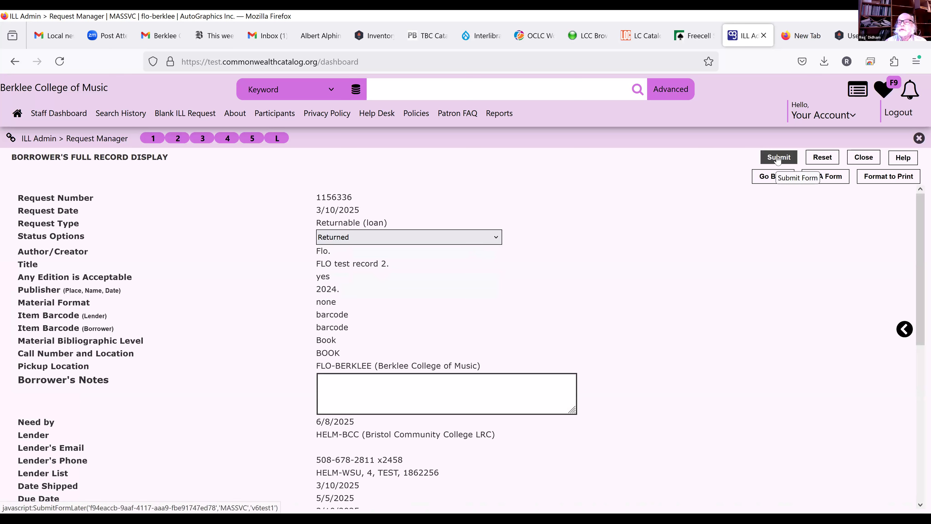
left_click(777, 159)
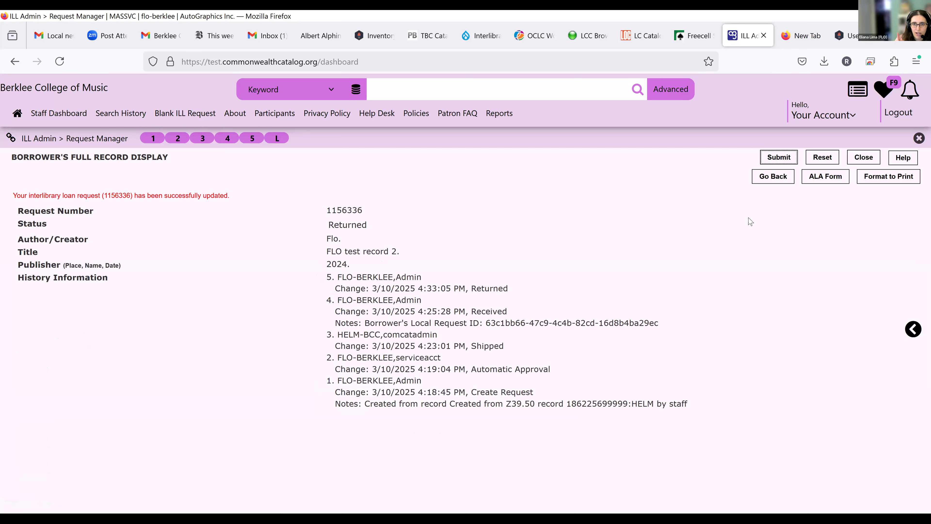
left_click(850, 39)
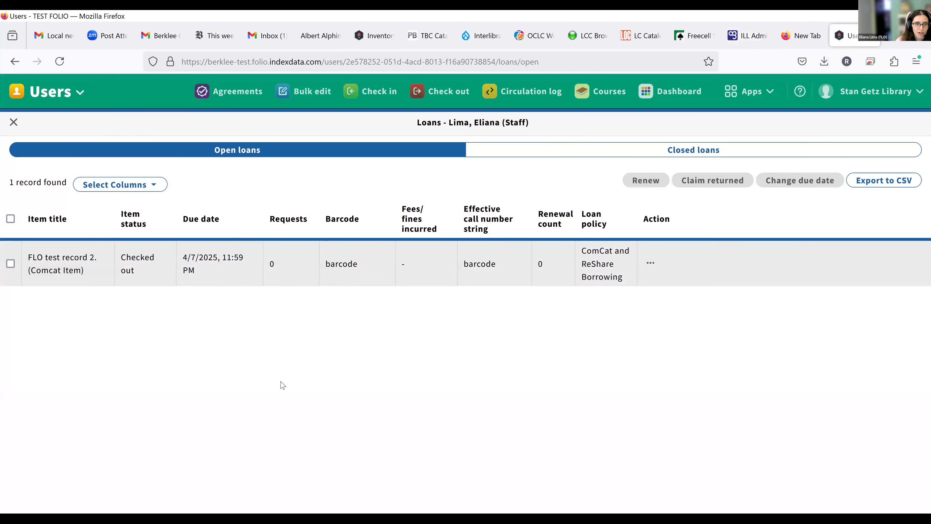
Step: Reload FOLIO loans to confirm no open loans and four closed FLO test record 2 loans
left_click(60, 62)
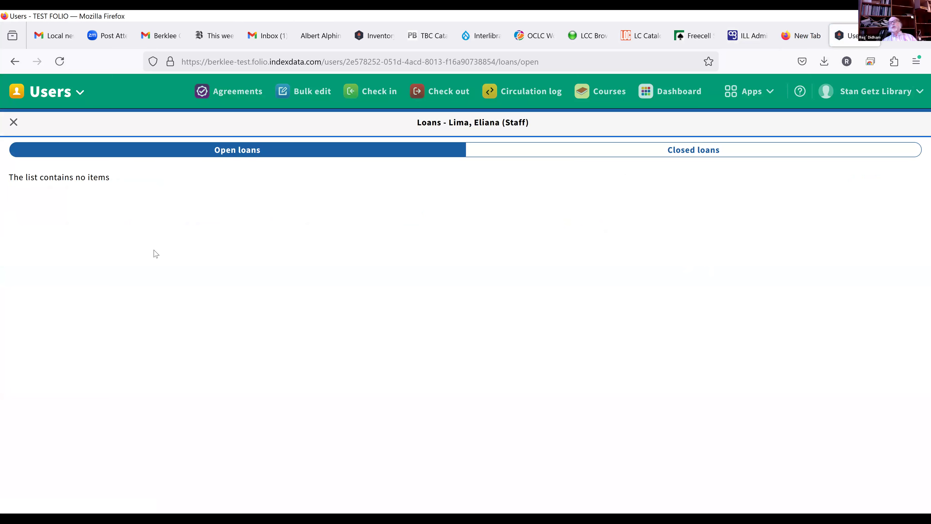
left_click(670, 151)
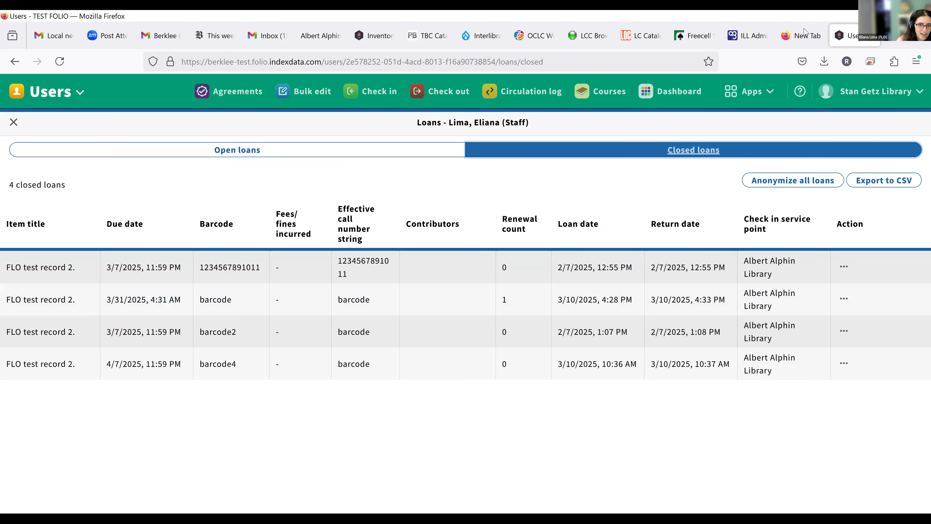
middle_click(781, 37)
left_click(755, 38)
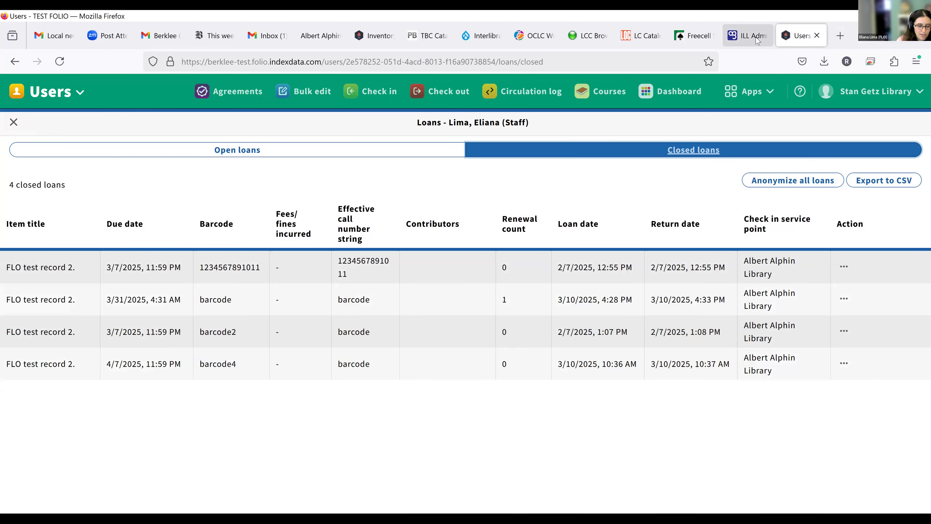
mouse_move(802, 40)
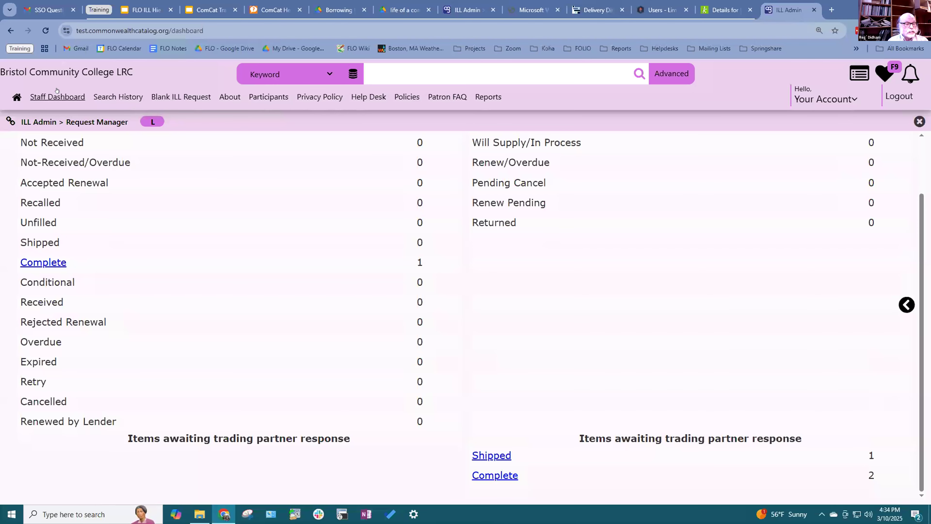
Step: Open Bristol's Returned lender request for FLO test record 2 from Request Manager
left_click(58, 97)
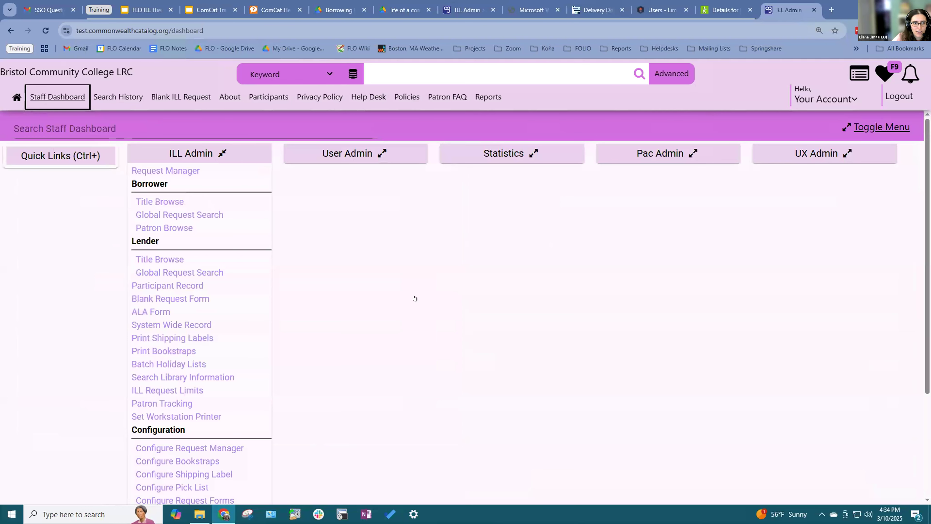
left_click(190, 169)
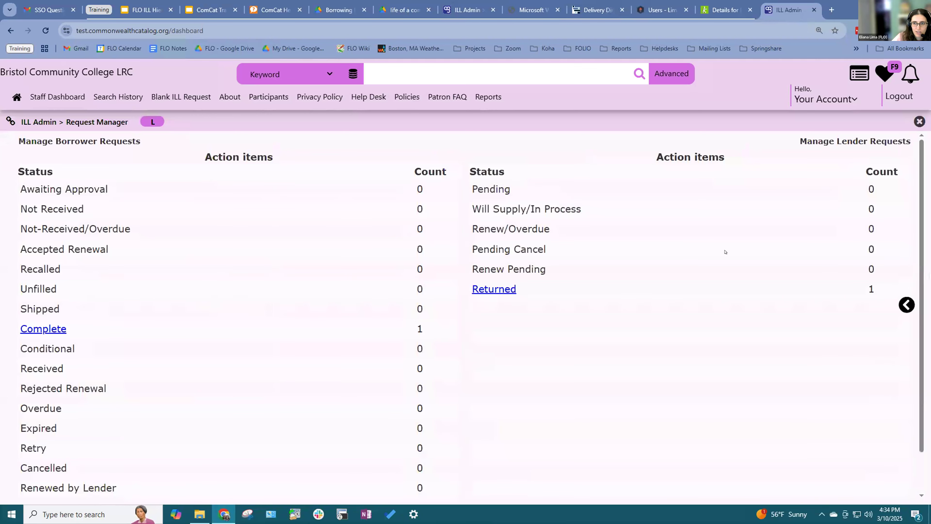
left_click(492, 288)
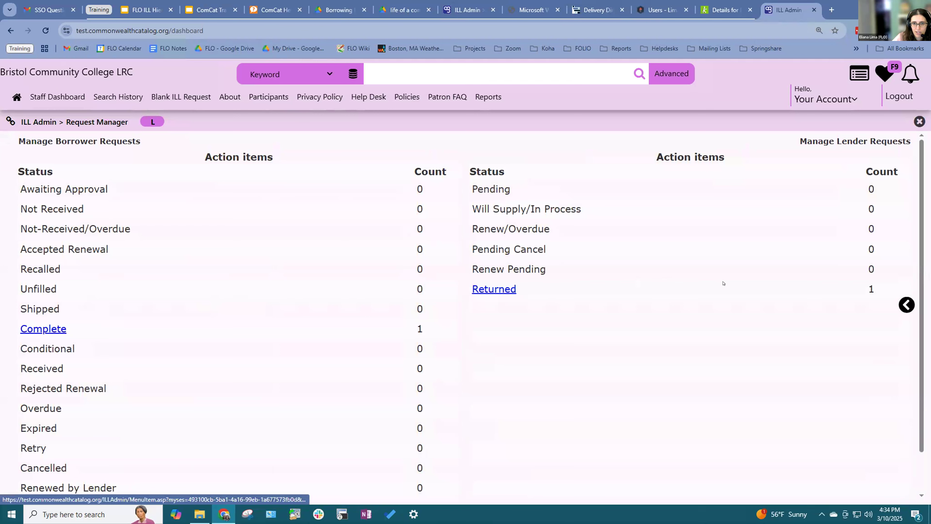
left_click(501, 292)
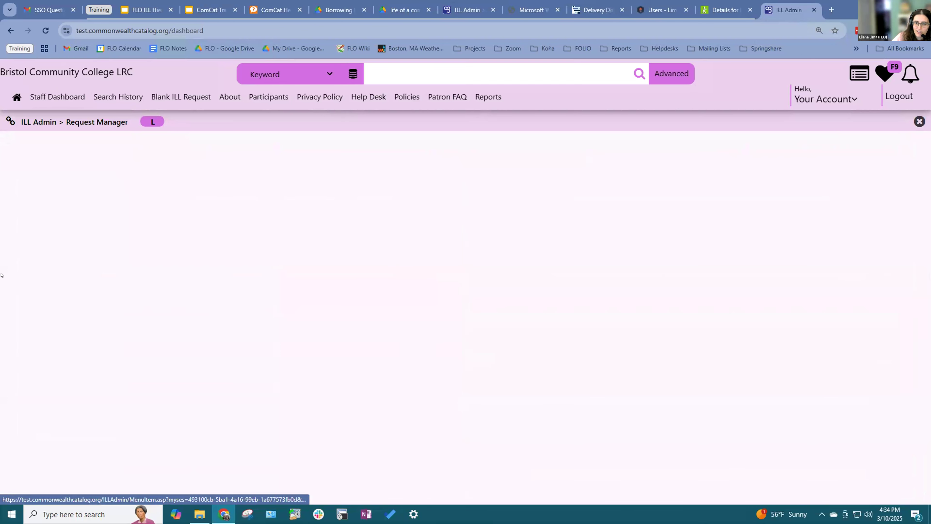
left_click(129, 324)
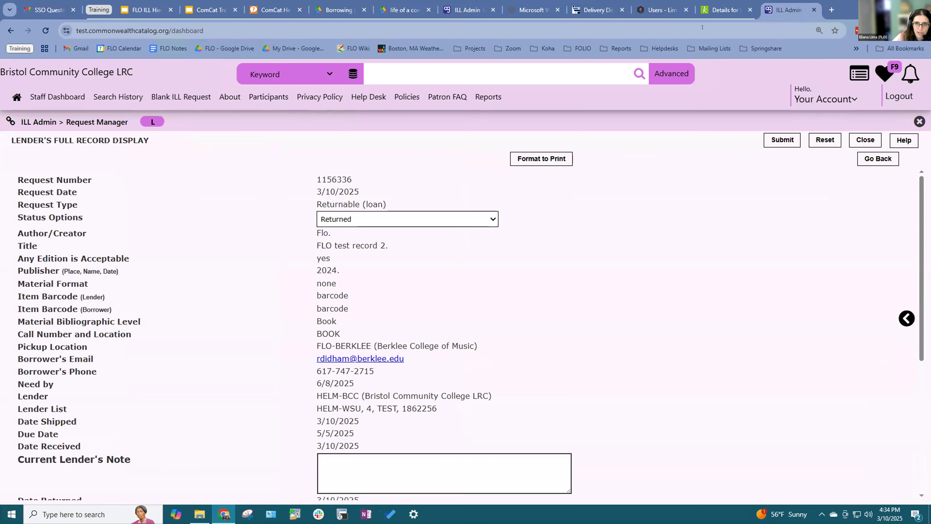
Step: Compare the item's checked-out status in Koha with the request record
left_click(718, 10)
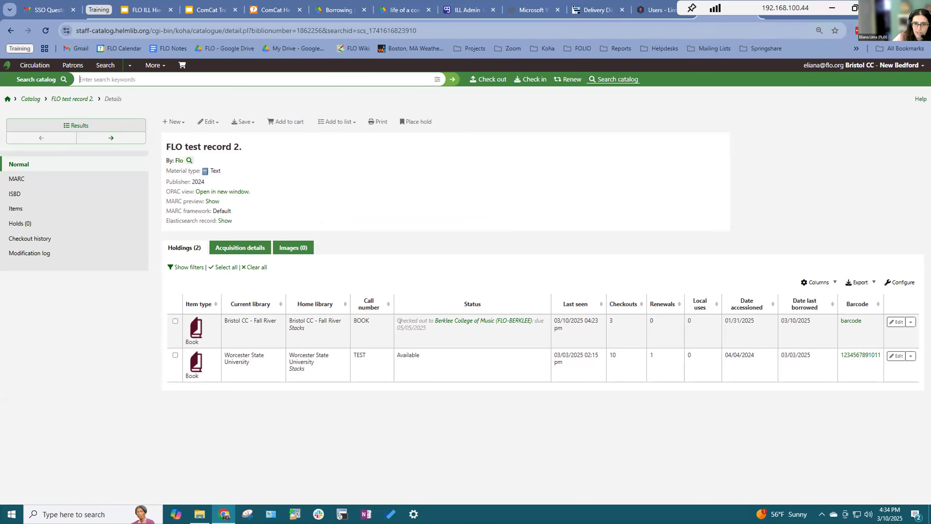
triple_click(423, 323)
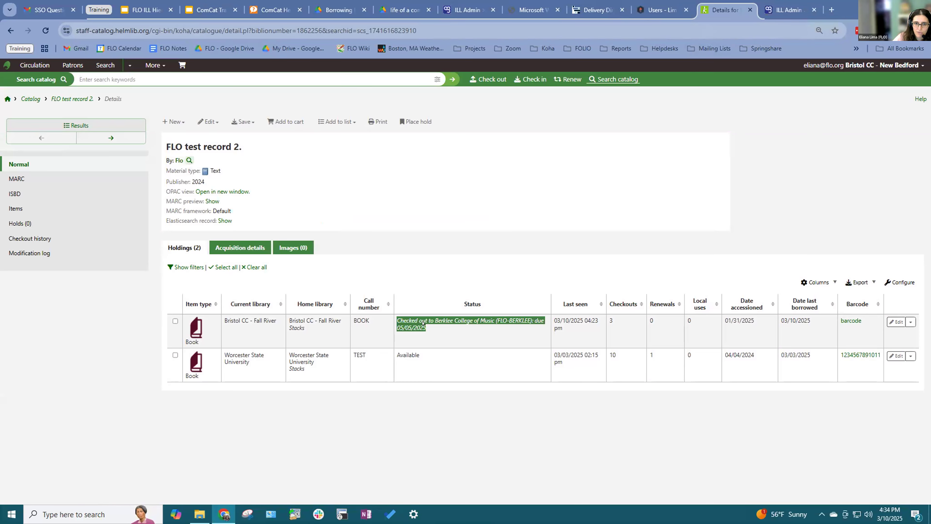
left_click(788, 10)
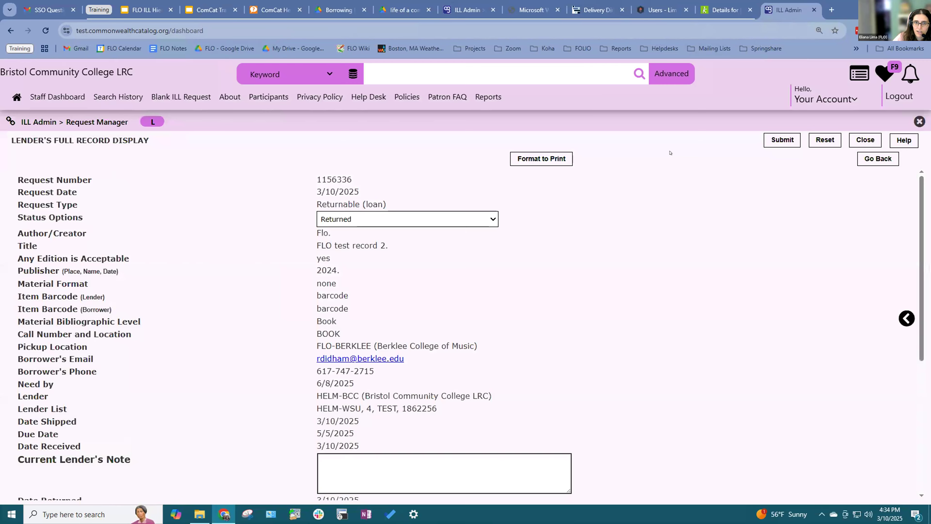
Step: Set the request status to Check In, submit it, and confirm it now reads Complete
left_click(444, 215)
left_click(429, 246)
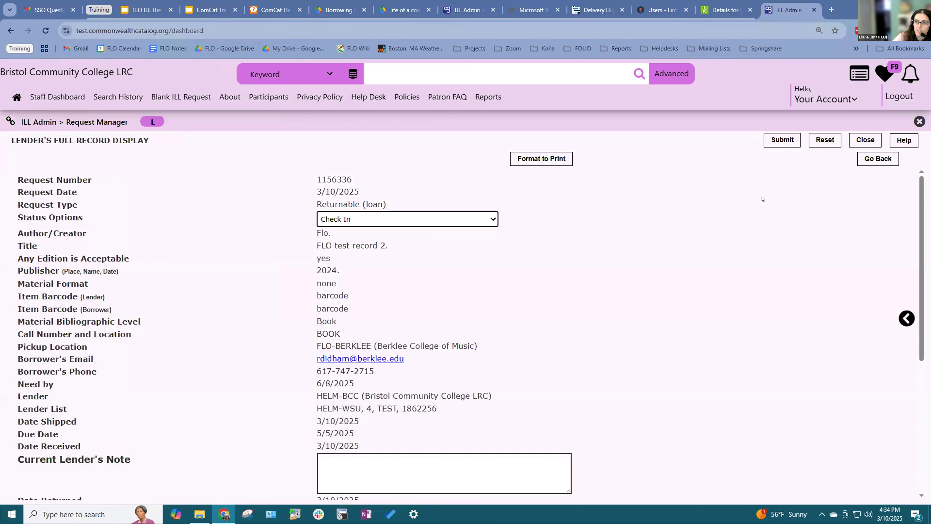
left_click(779, 139)
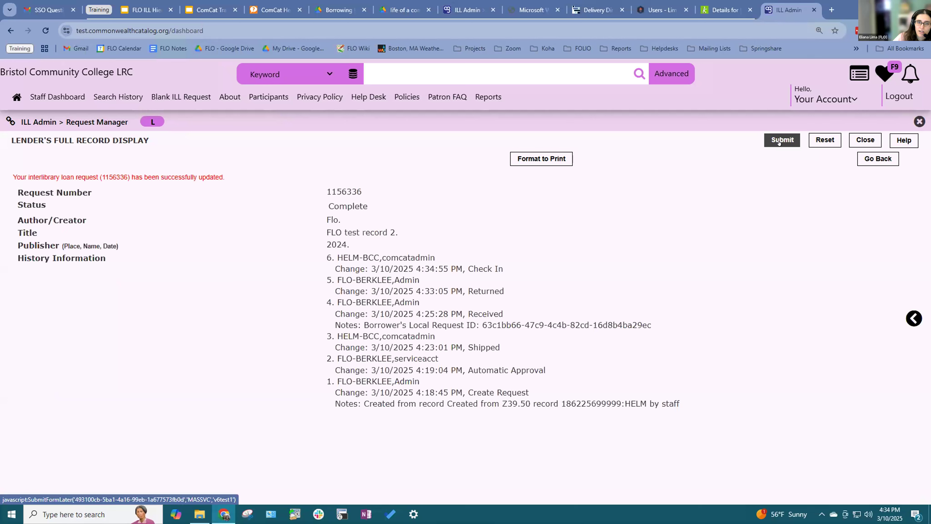
left_click_drag(327, 206, 389, 206)
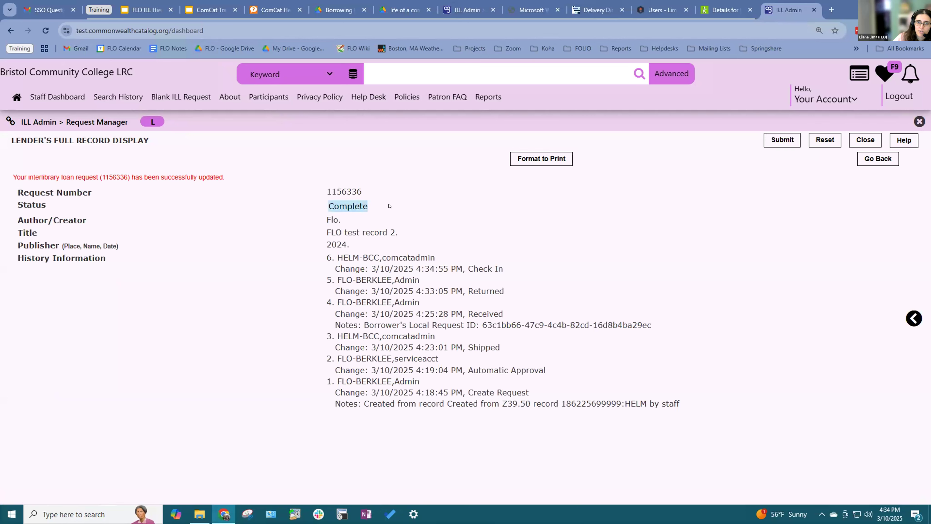
left_click(702, 17)
left_click(45, 30)
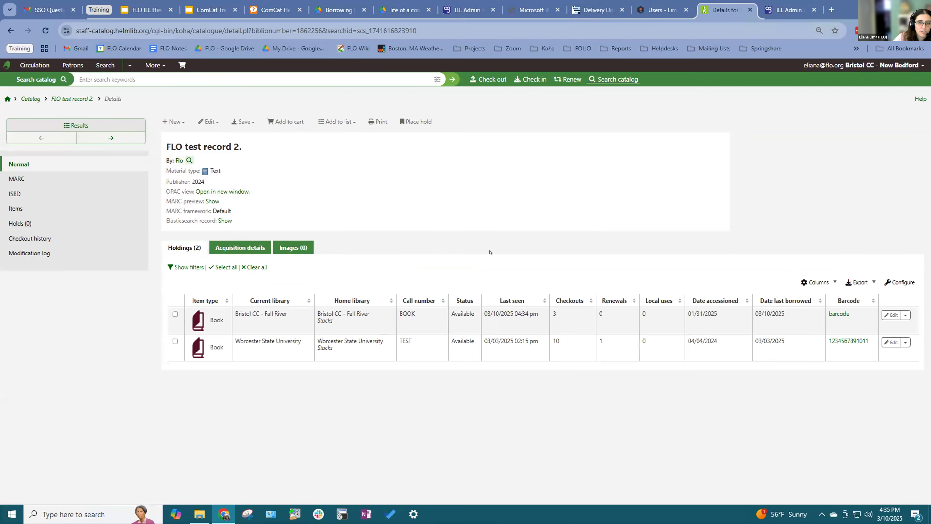
Step: Confirm the Bristol holding in Koha reads Available, then return to Complete request 1156336
left_click_drag(451, 313, 474, 314)
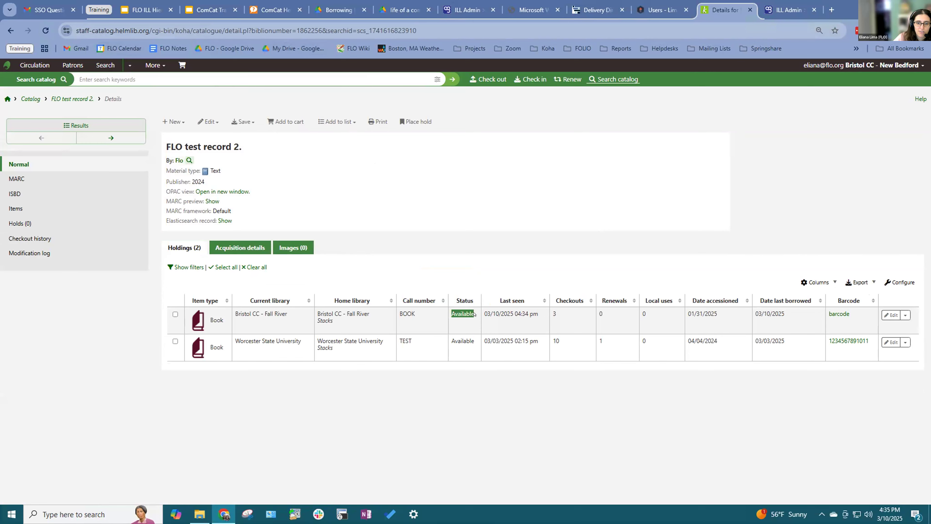
left_click(670, 10)
left_click(715, 11)
left_click(671, 10)
left_click(788, 10)
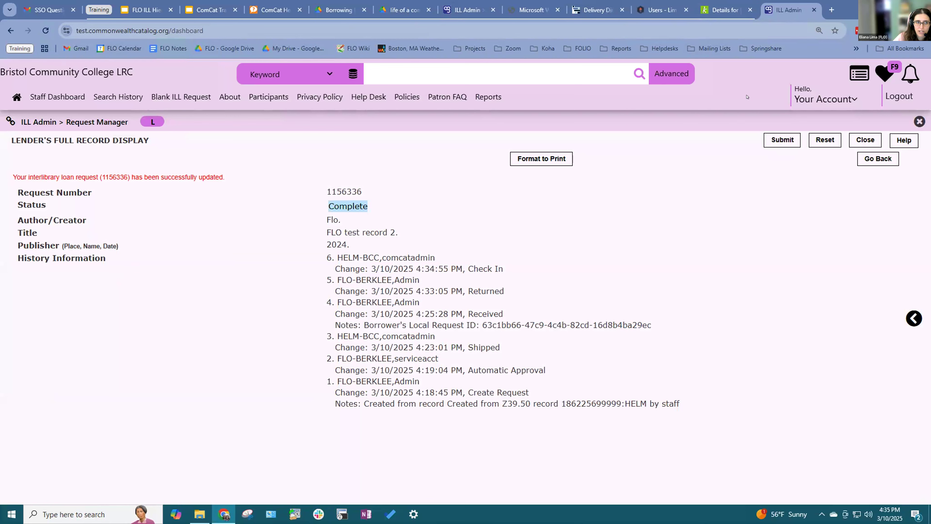
Step: Reopen Bristol's Request Manager and confirm lender items show 0 Returned and 3 Complete
left_click(32, 98)
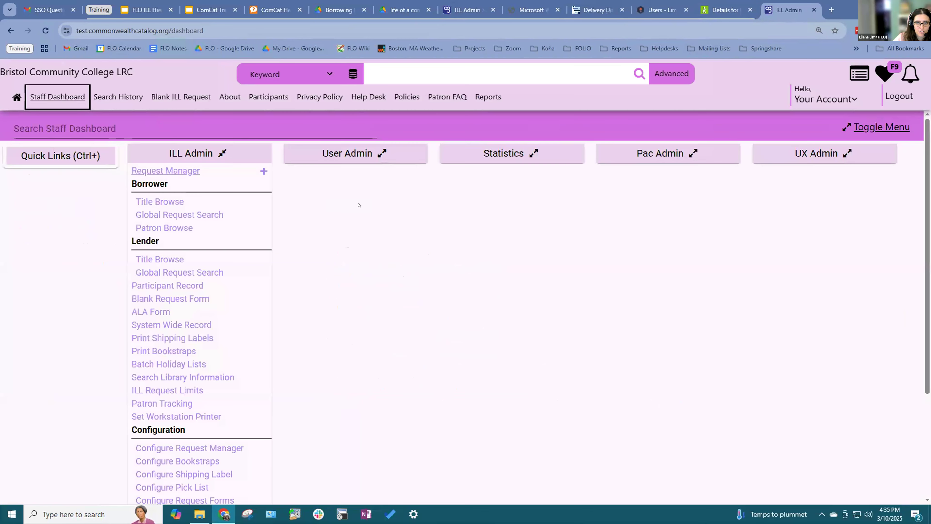
left_click(168, 171)
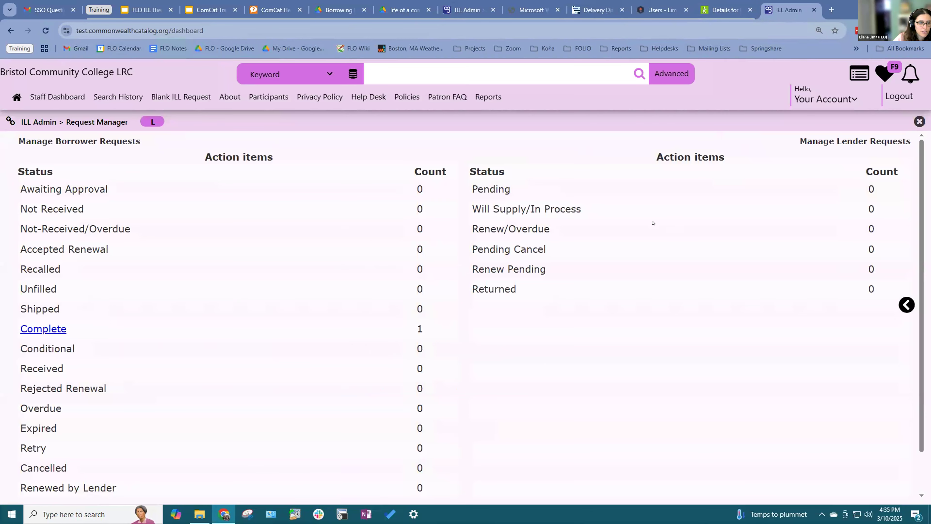
scroll(669, 305, "down", 2)
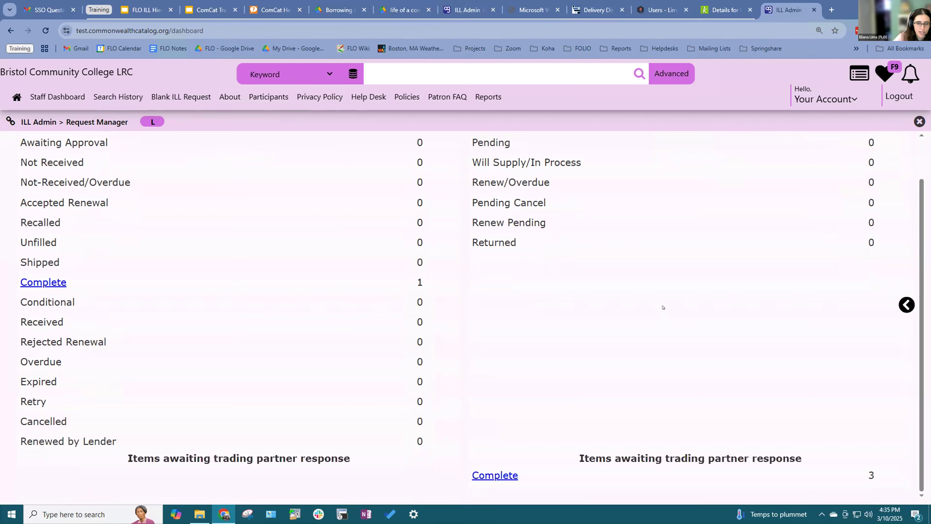
scroll(662, 315, "up", 2)
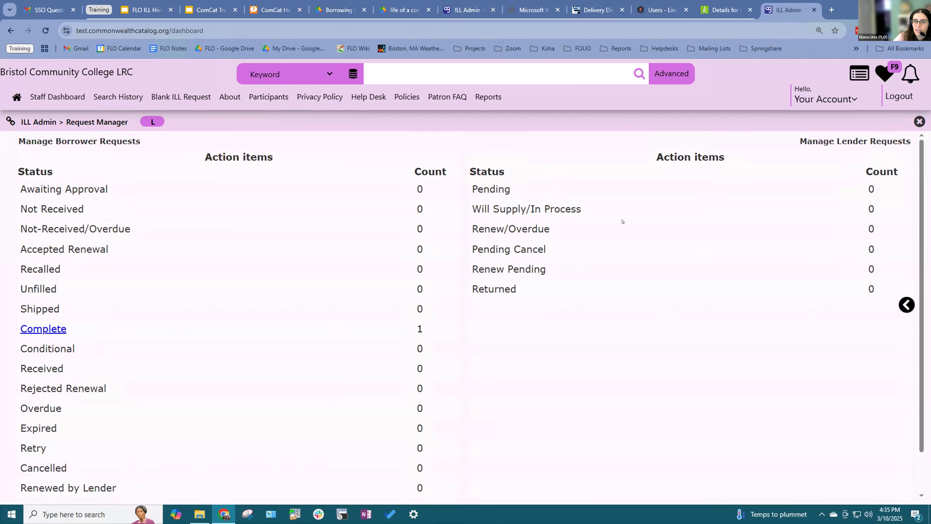
scroll(723, 246, "down", 2)
left_click_drag(522, 479, 461, 444)
left_click_drag(467, 485, 466, 477)
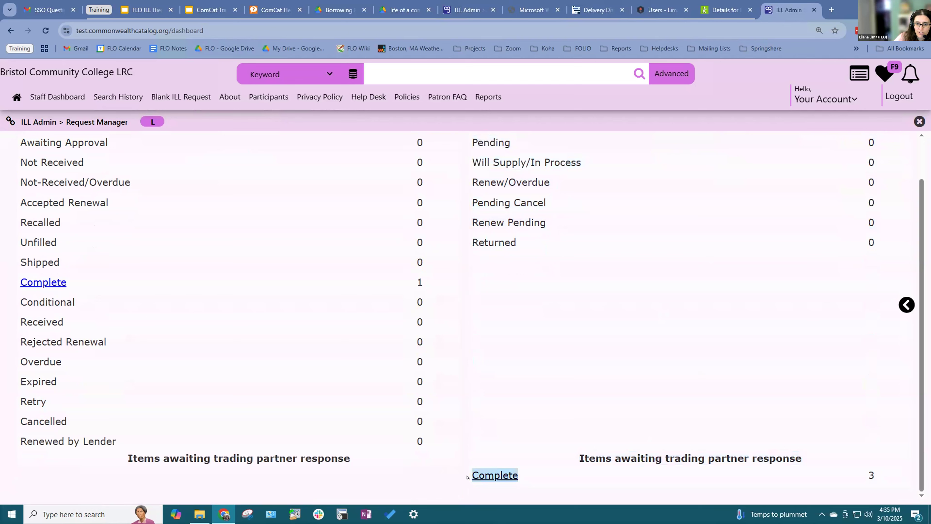
left_click(597, 414)
scroll(663, 376, "up", 2)
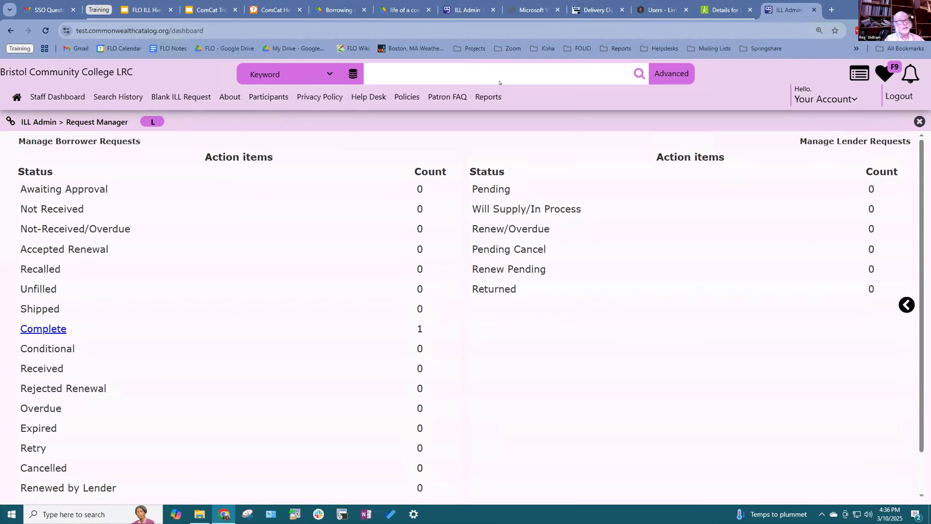
Step: Load the Commonwealth Catalog site at commonwealthcatalog.org
left_click(467, 10)
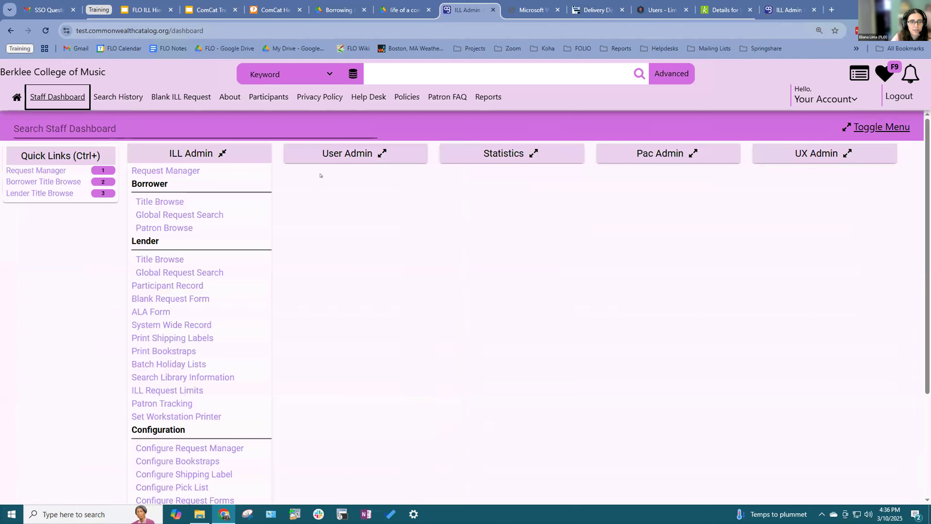
key("ctrl+9")
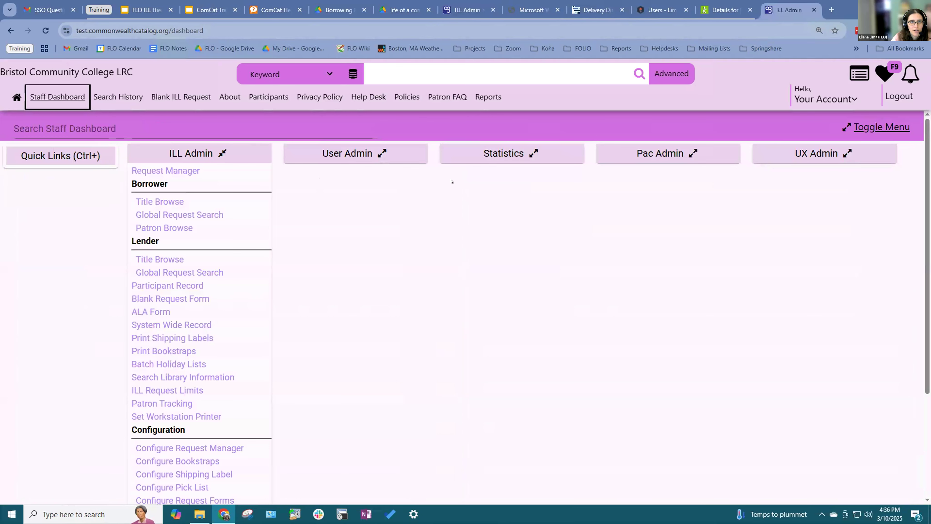
left_click(361, 30)
type("co")
key("Return")
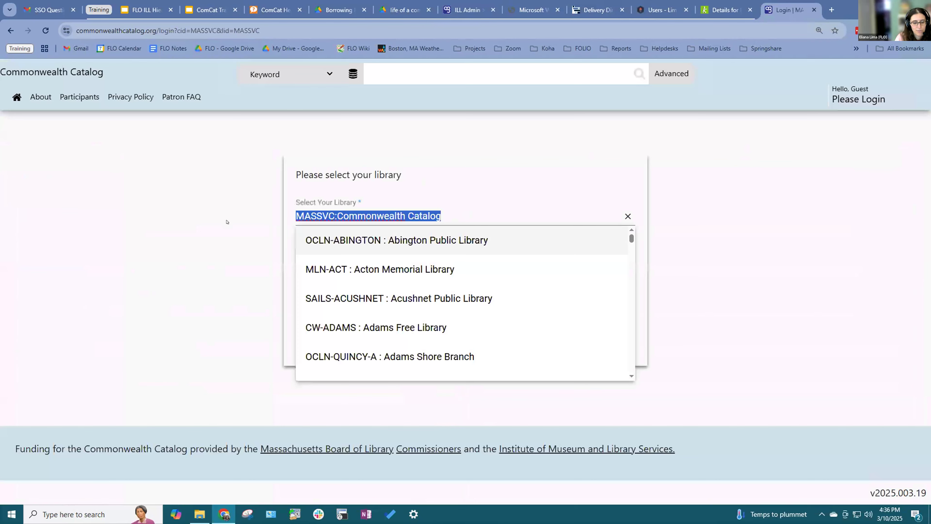
Step: Select Berklee College of Music as the library and log in as staff
type("berklee")
key("Return")
left_click(564, 291)
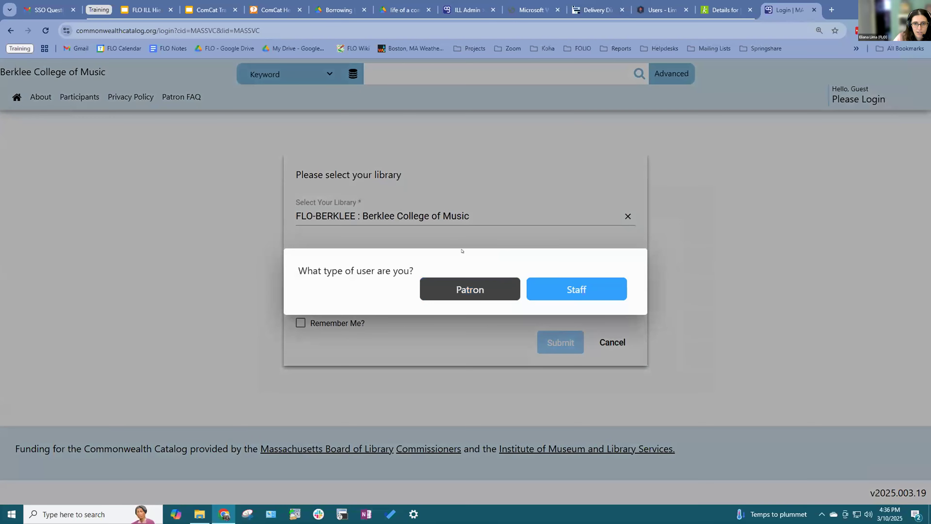
left_click(554, 291)
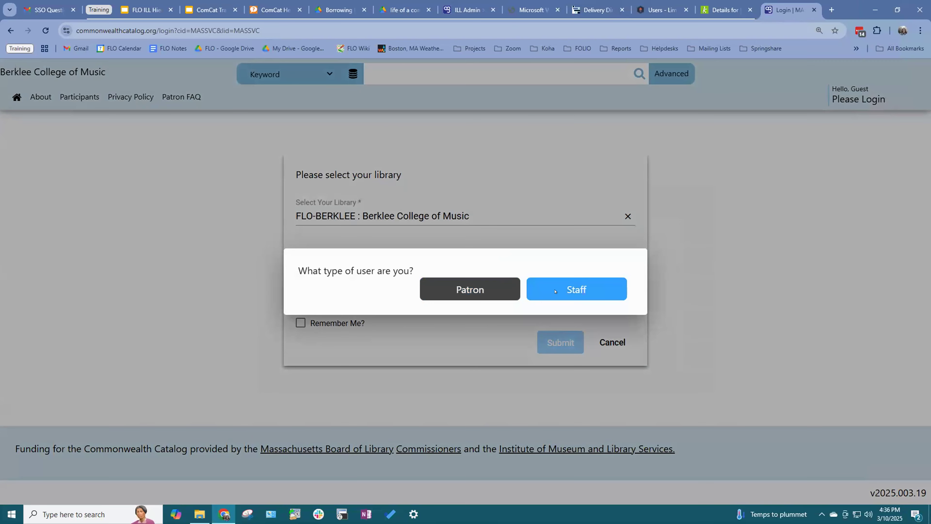
left_click(540, 285)
left_click(528, 293)
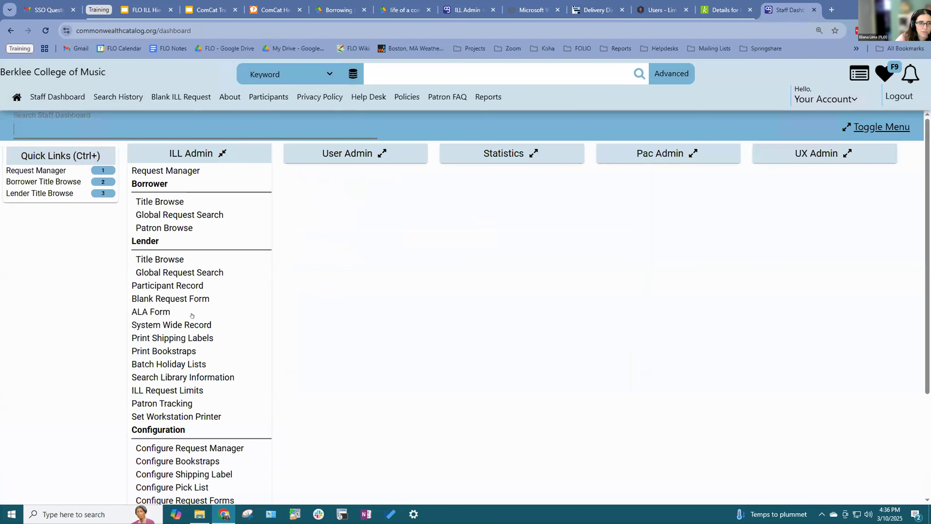